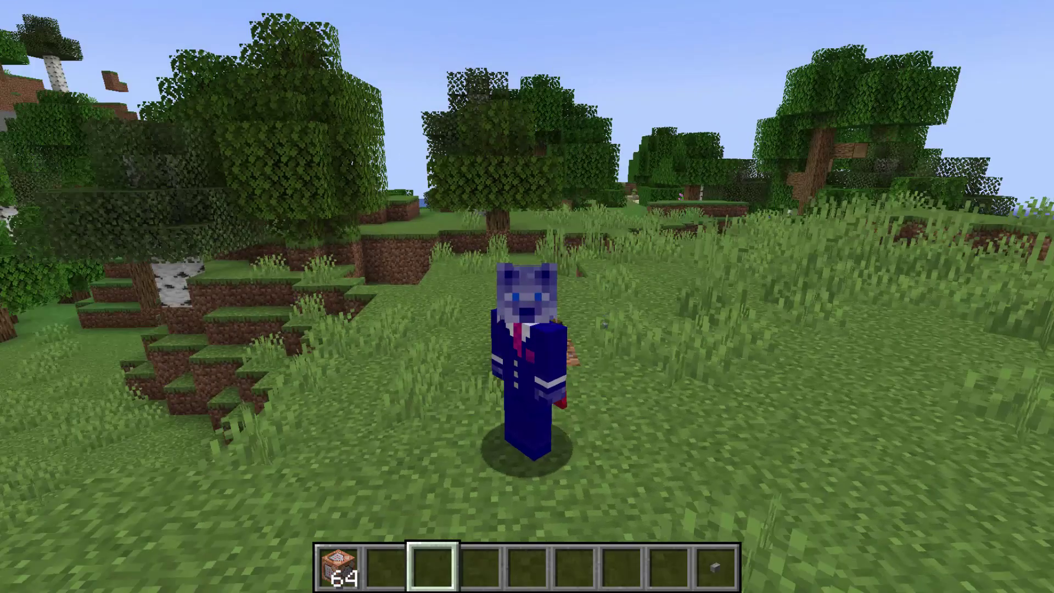
- Walk across the meadow toward the red flowers and pick up the dropped item into hotbar slot 2
key("w")
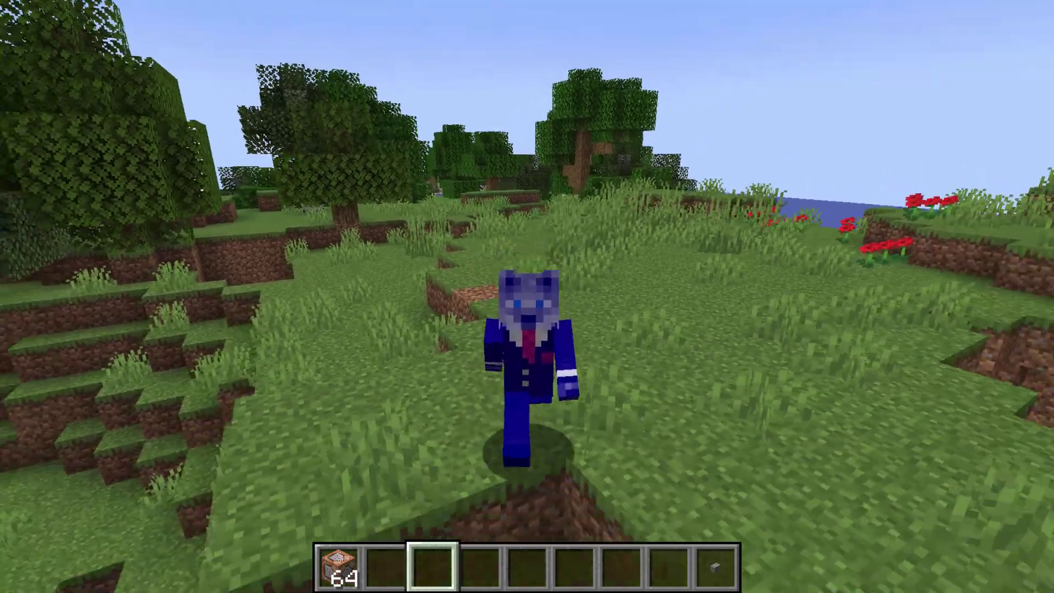
scroll(527, 296, "up", 1)
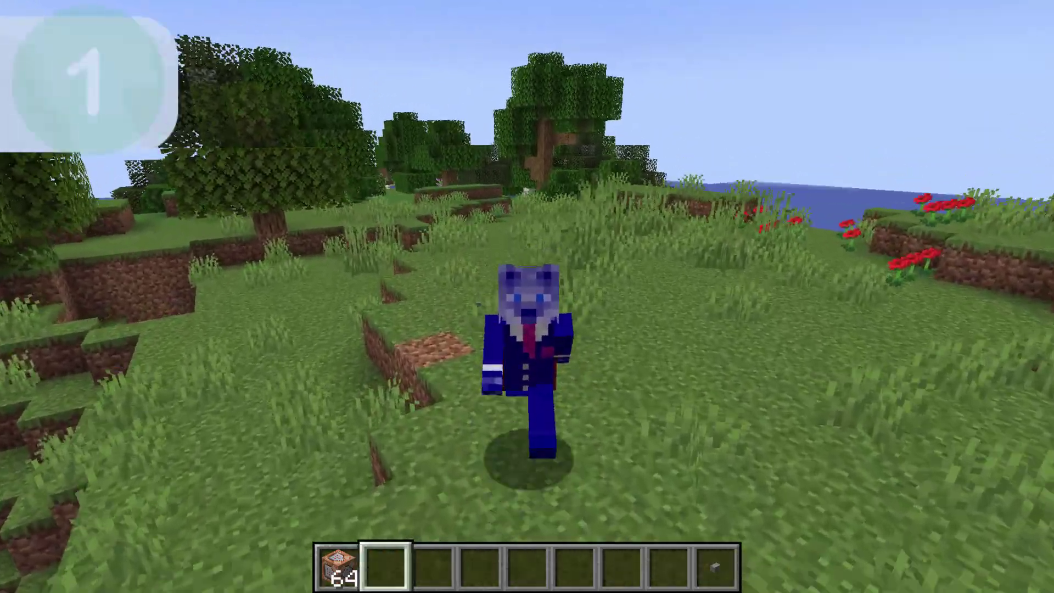
key("w")
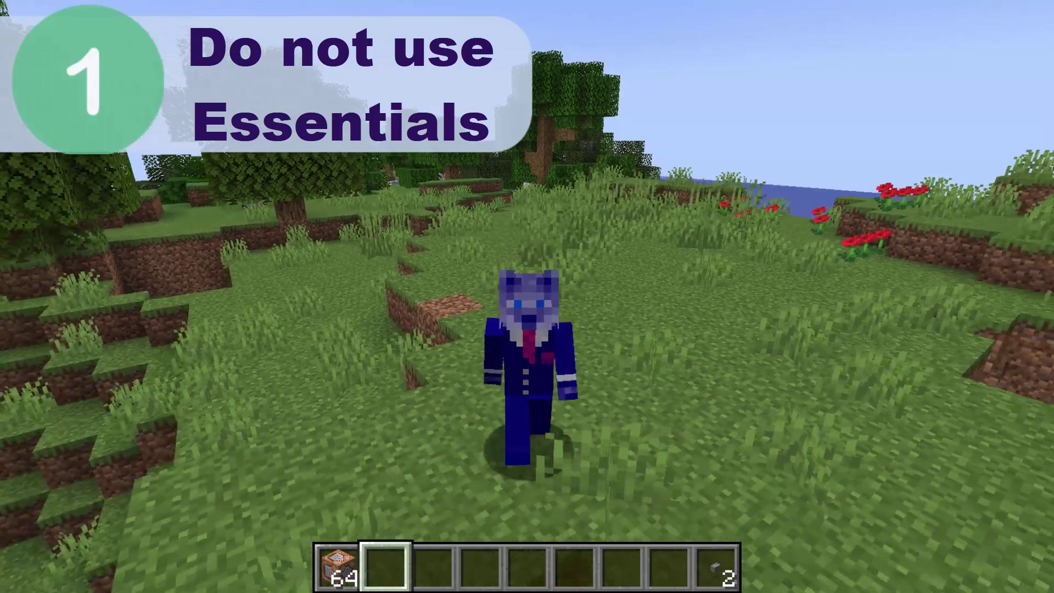
key("w")
key("s")
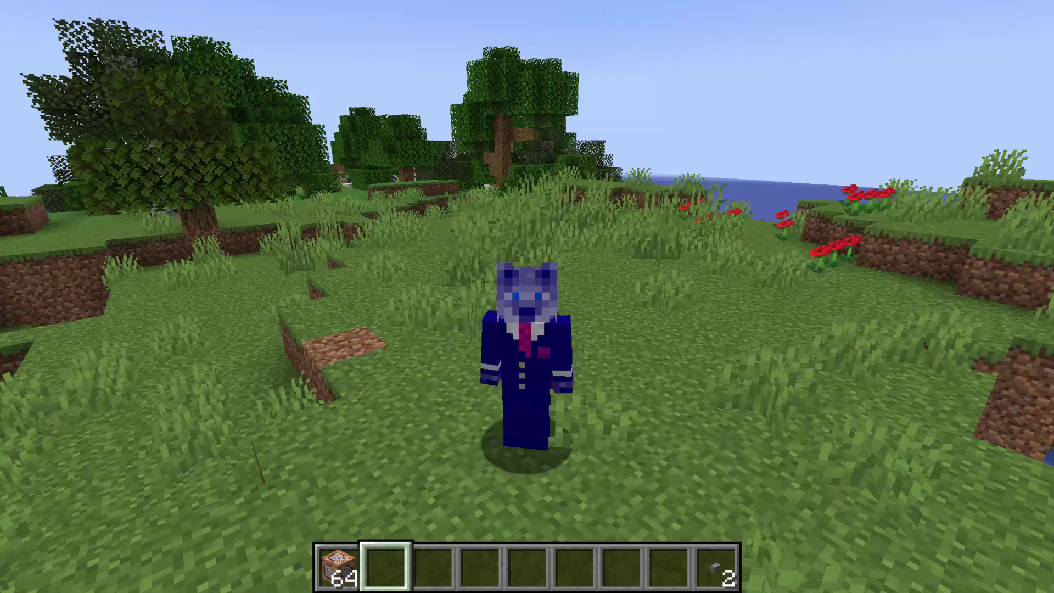
- Run '/give @p stick' in chat, which returns 'Player not found.'
type("t")
type("/give @p stick")
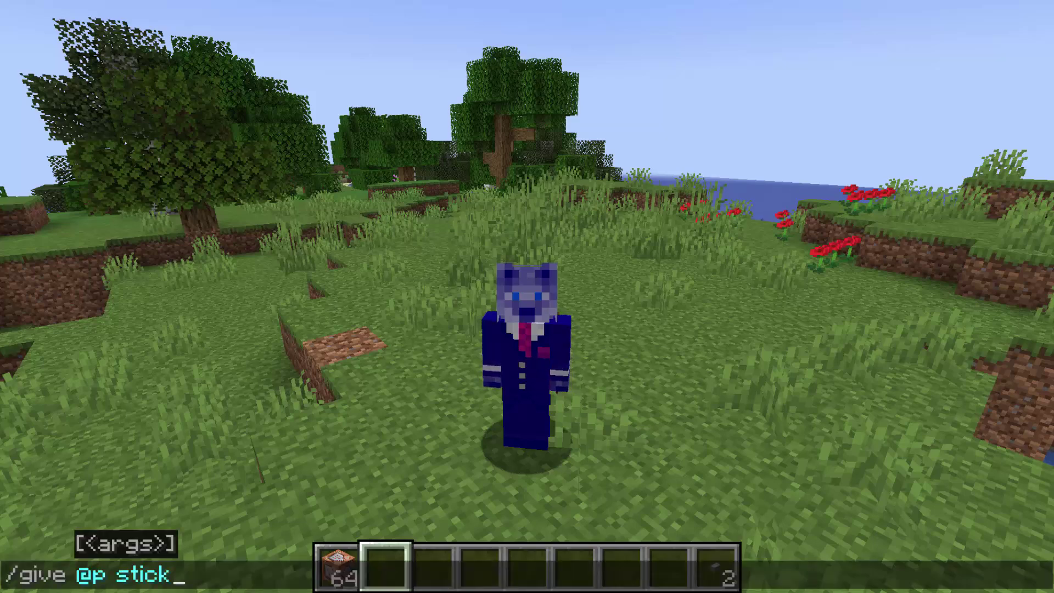
key("Left")
key("Left")
key("Left")
key("Left")
key("Left")
key("Left")
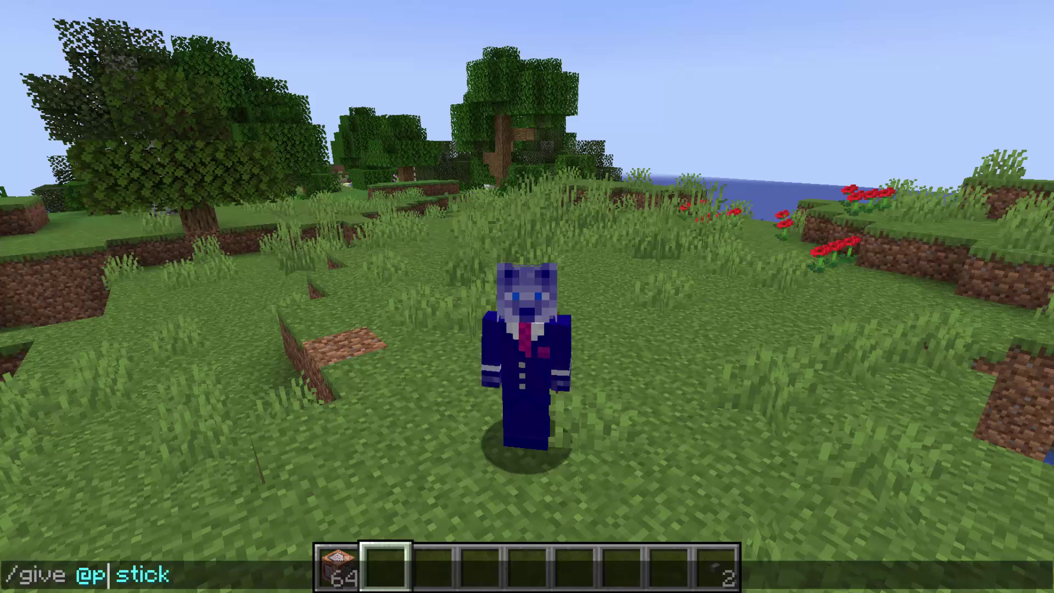
key("Return")
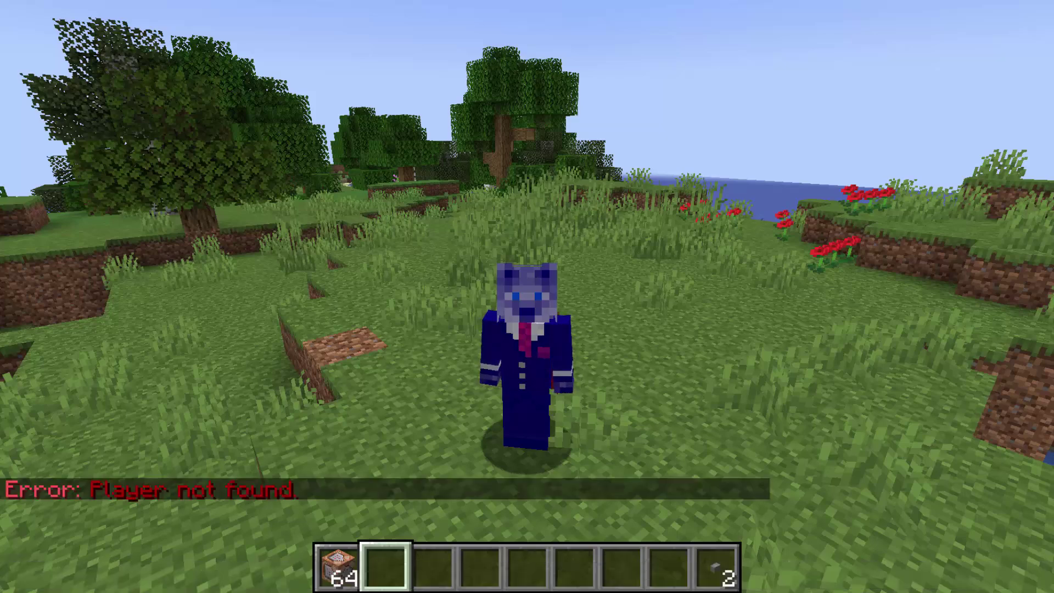
- Recall the previous command, change its target from @p to @s, and resubmit it
key("t")
key("Up")
key("Left")
key("Left")
key("Left")
key("Left")
key("Left")
key("Left")
key("BackSpace")
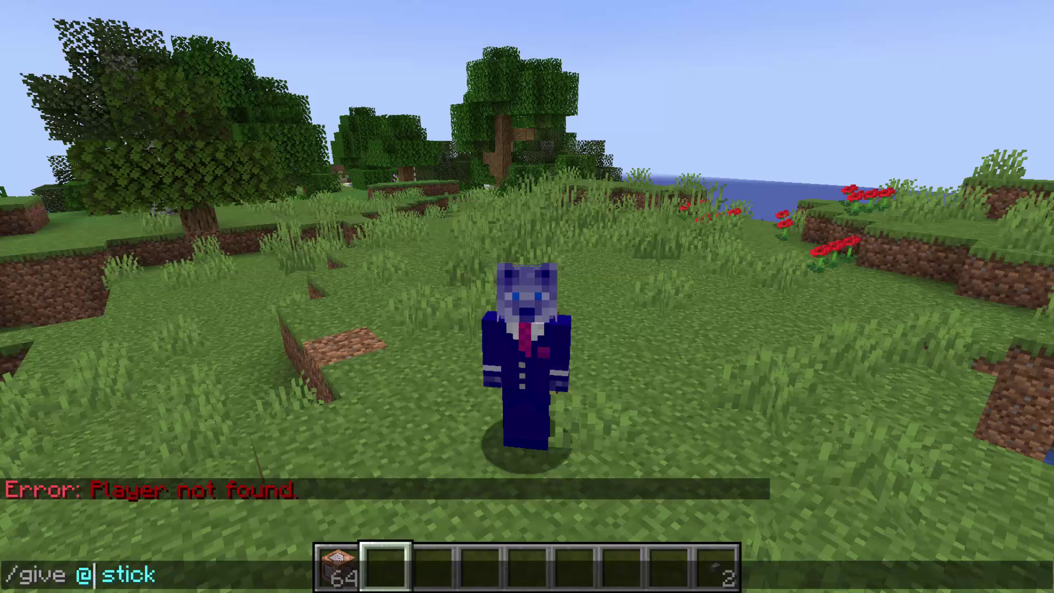
type("s")
key("Return")
- Recall '/give @s stick' into the chat line and select the whole command
key("t")
key("Up")
key("ctrl+shift+Left")
key("ctrl+shift+Left")
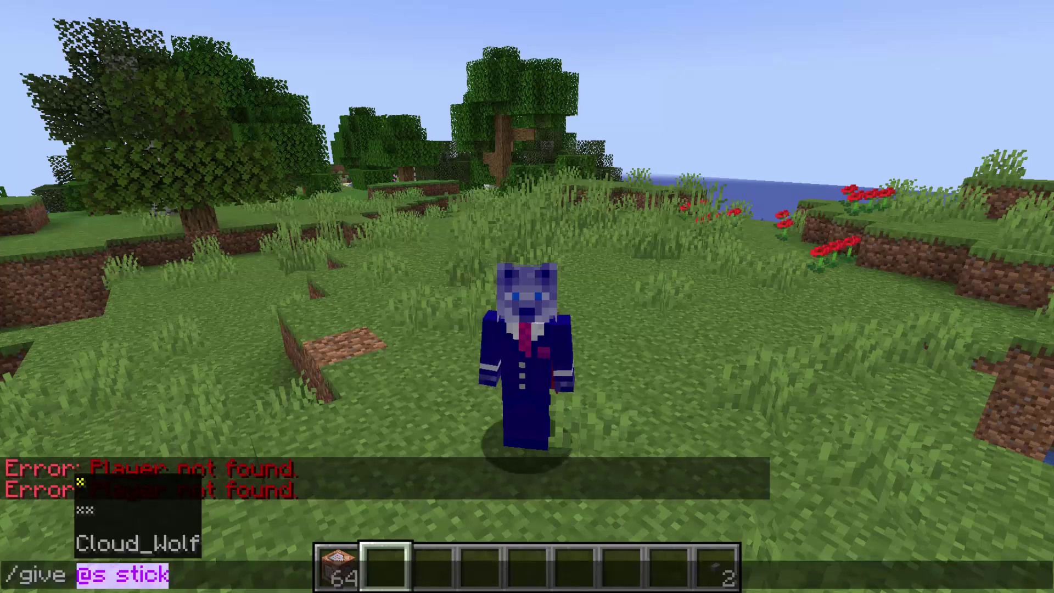
key("ctrl+shift+Left")
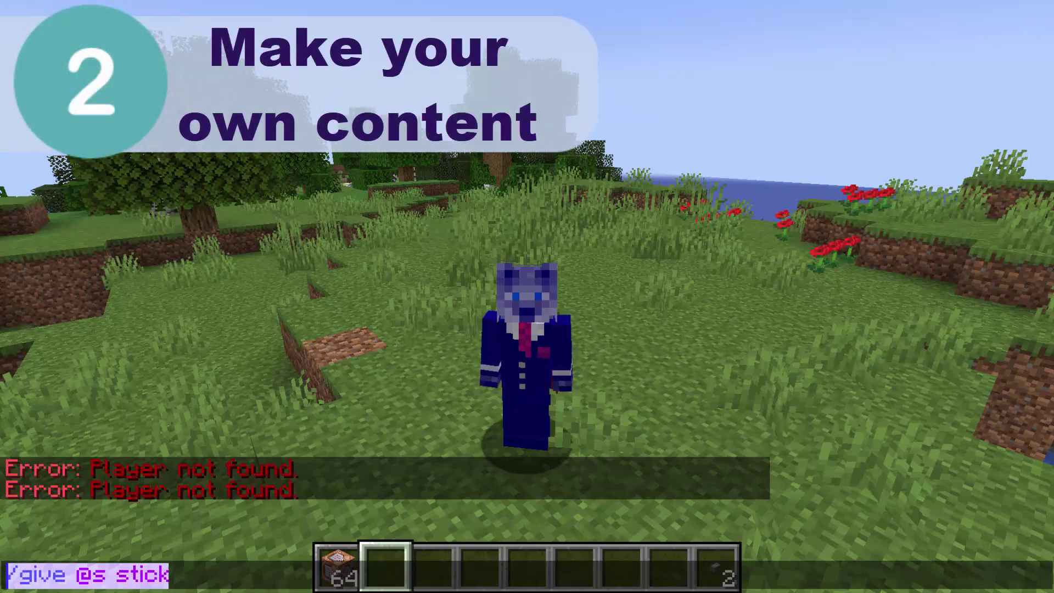
- Close chat to clear the errors and climb back out of the dirt pit
key("Escape")
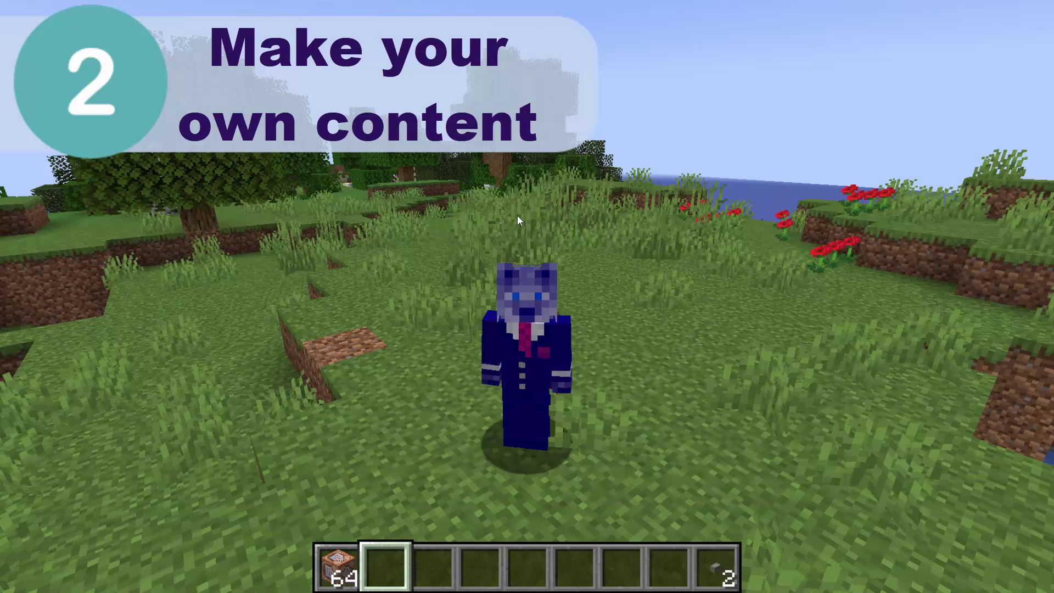
key("w")
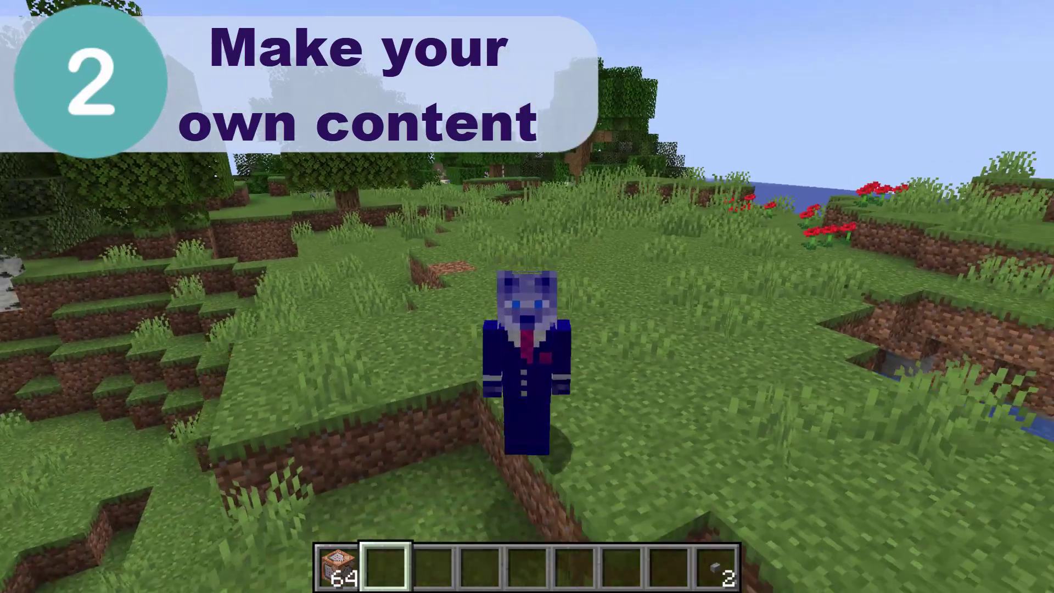
key("s")
key("space")
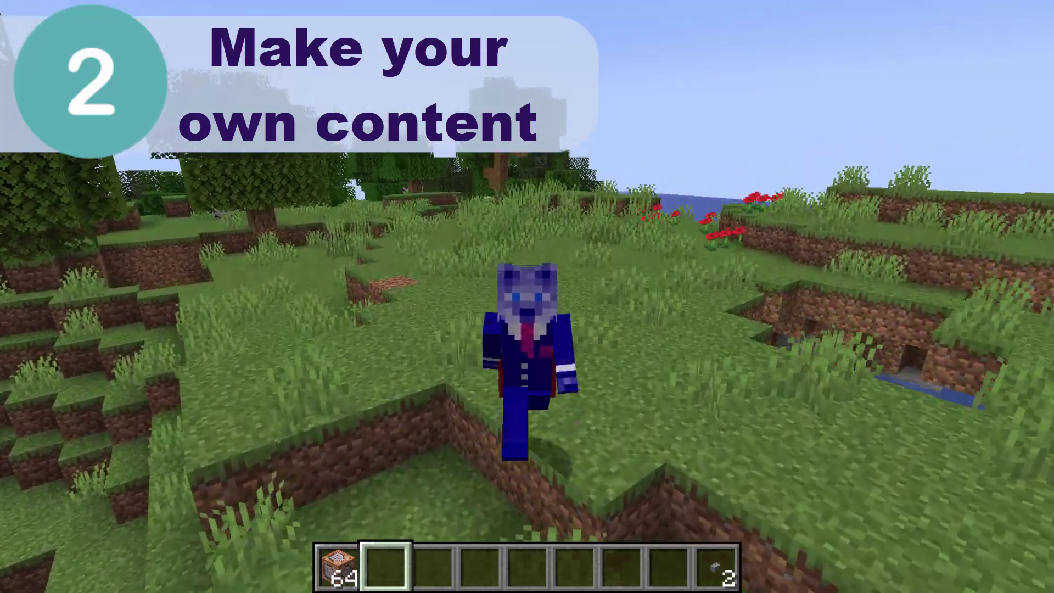
- Walk past the trees, jump above the canopy, and stop facing the stone mountains
key("w")
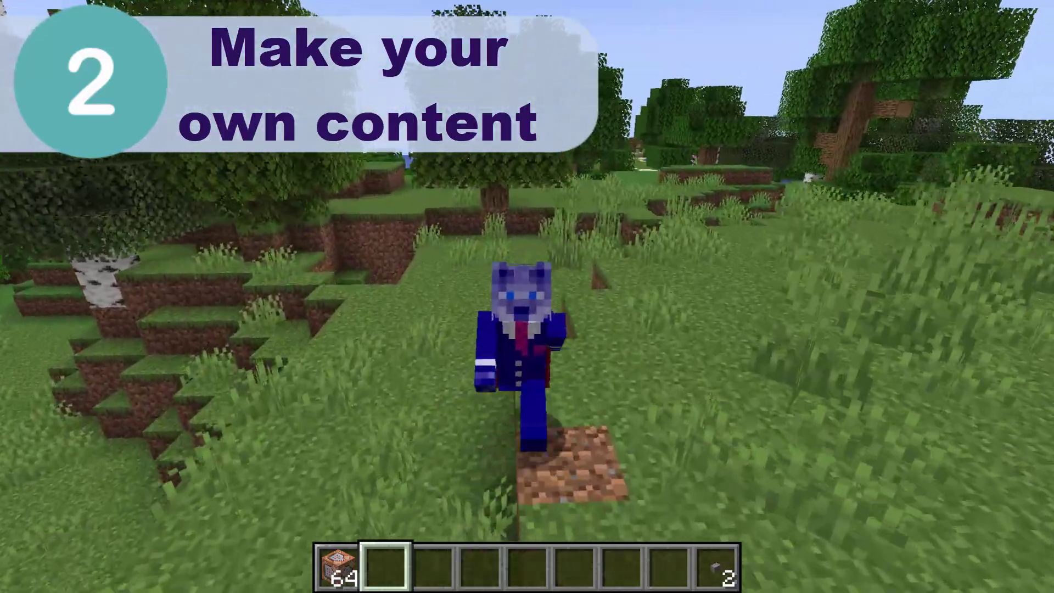
key("w")
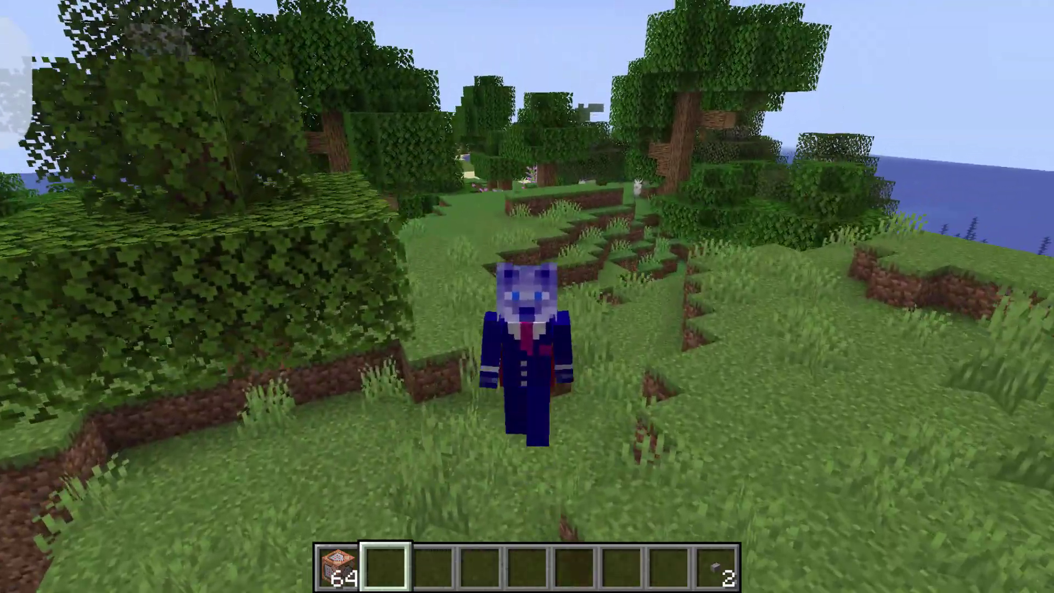
key("w")
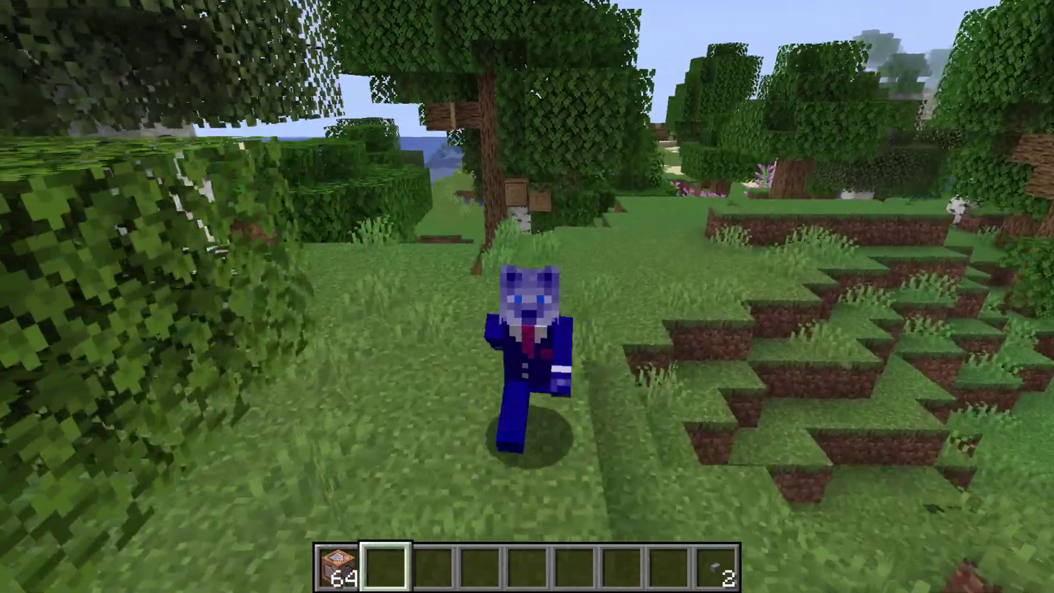
key("w")
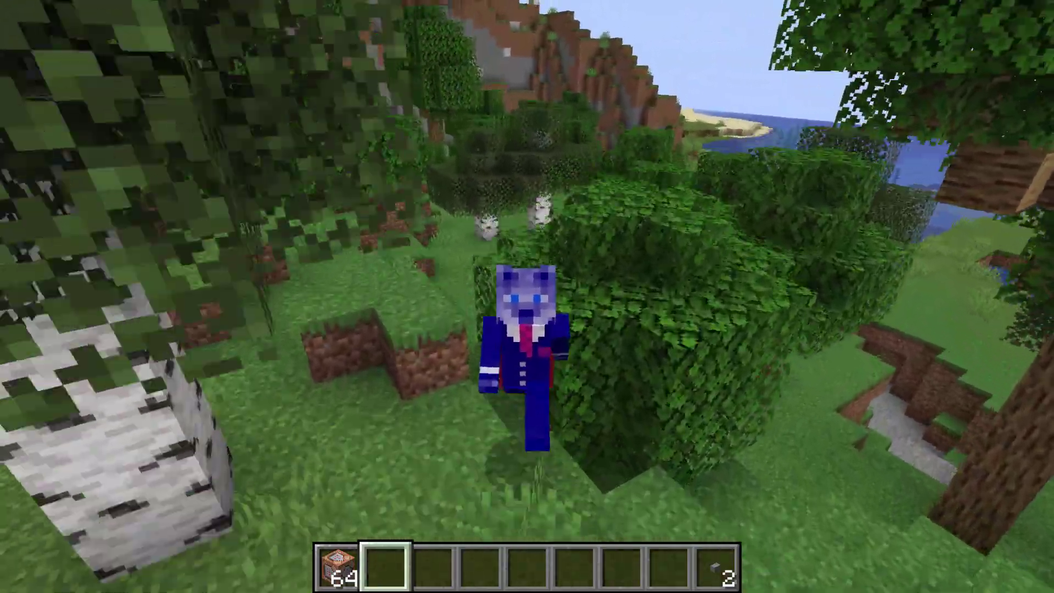
key("w")
key("space")
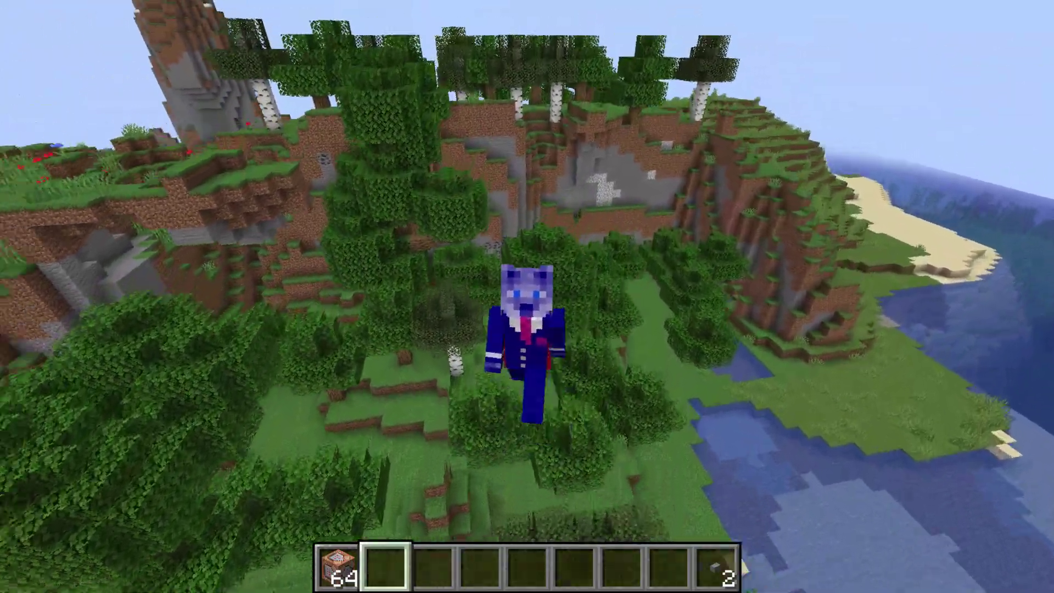
key("w")
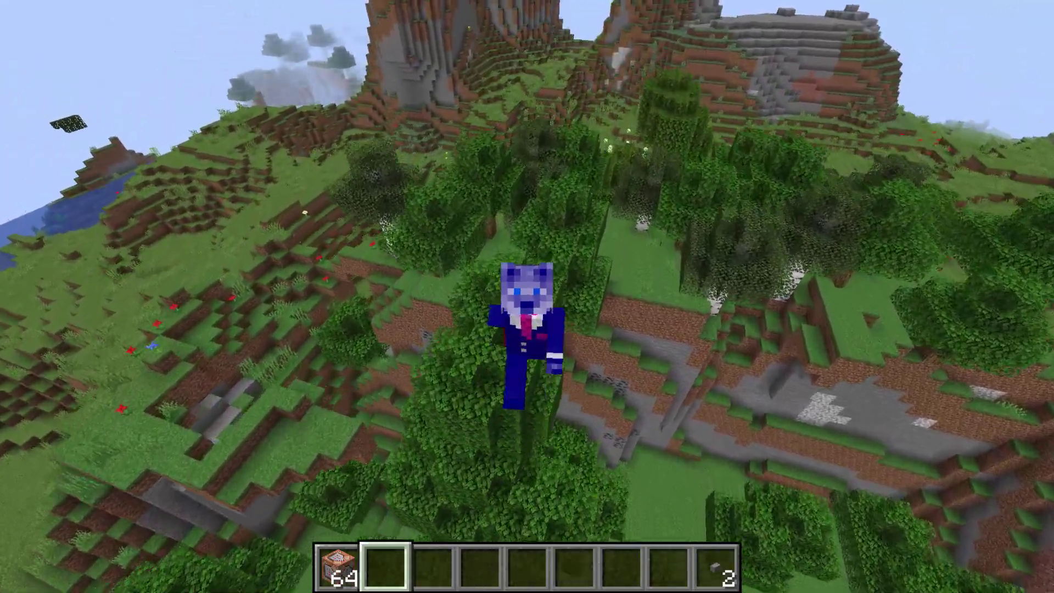
key("s")
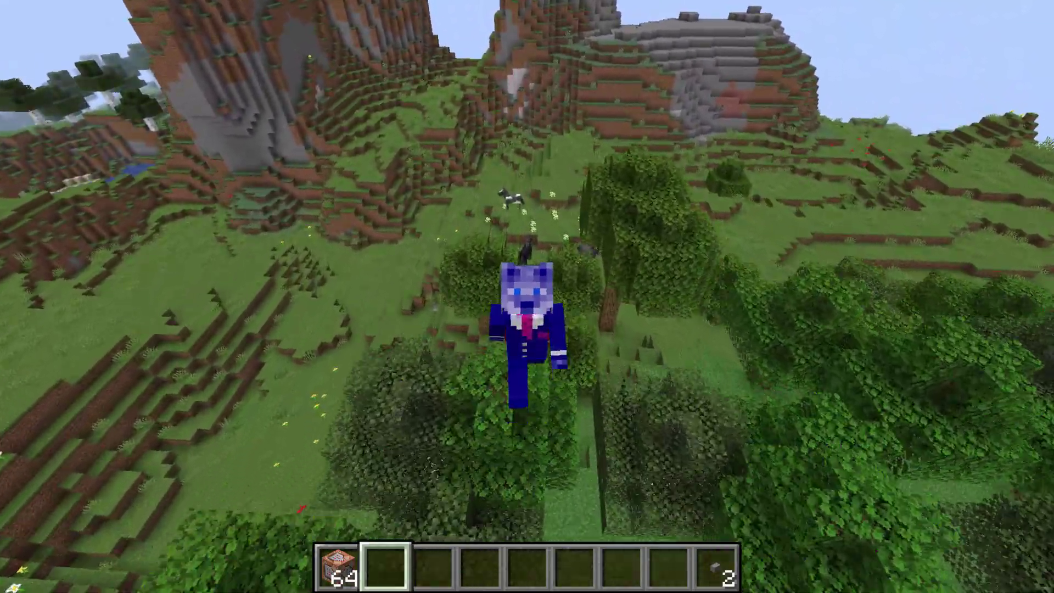
key("w")
key("s")
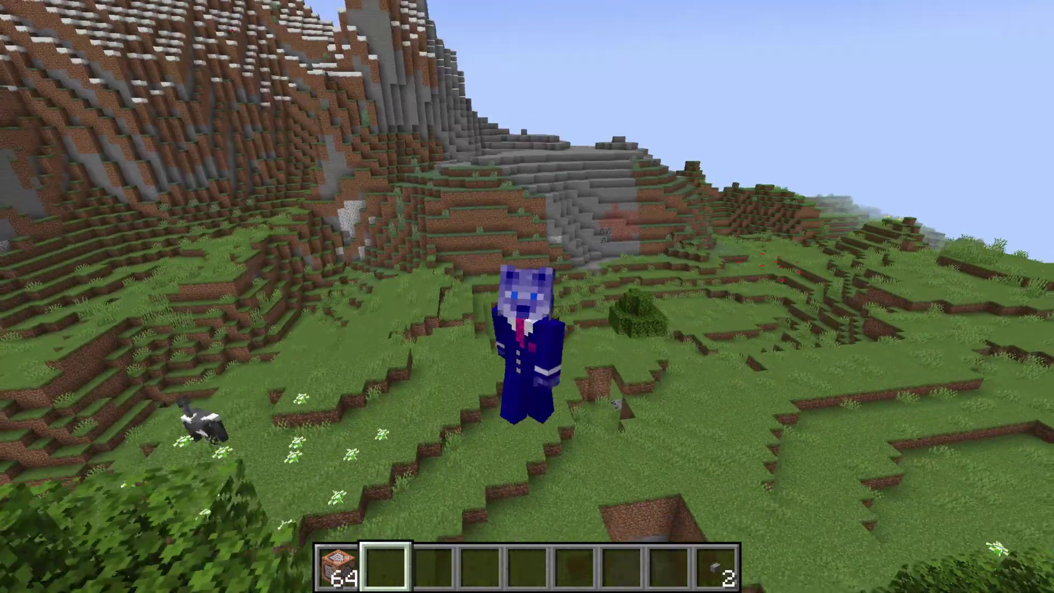
- Climb the snowy stone mountain terraces, then walk back down to the grassy riverbank
key("s")
key("s")
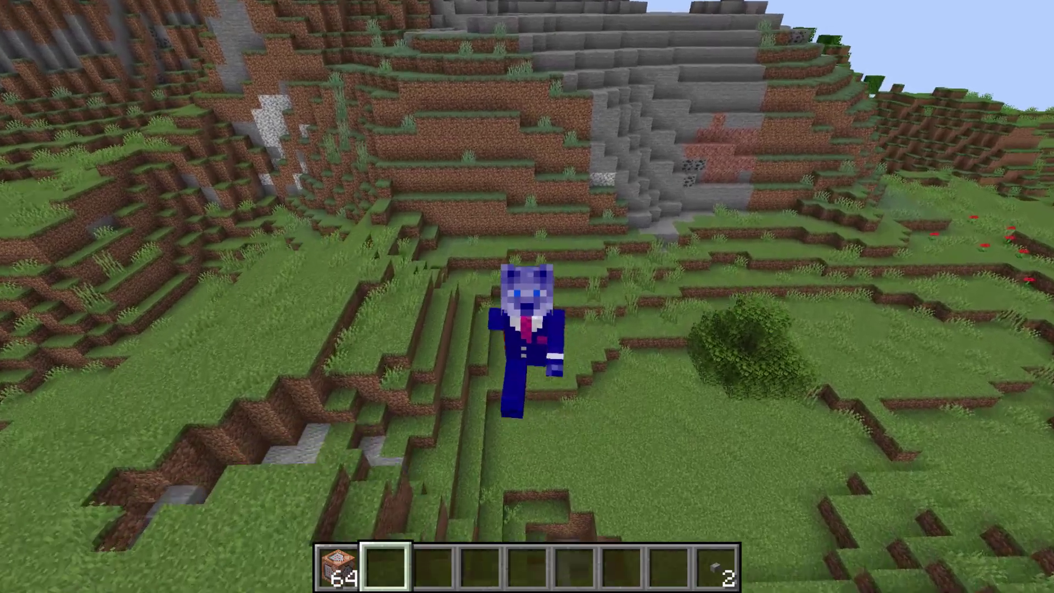
key("s")
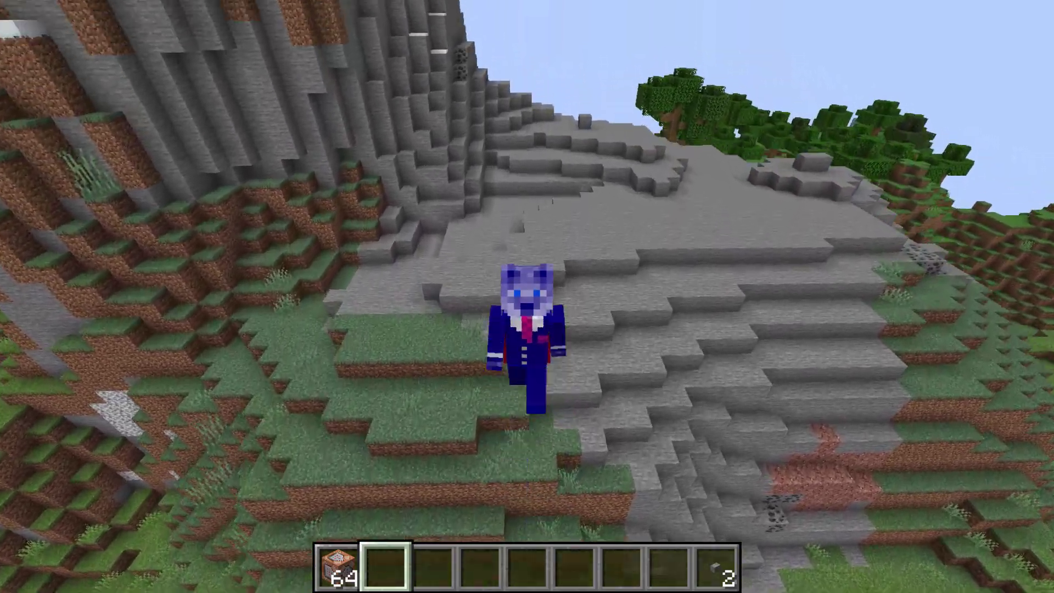
key("s")
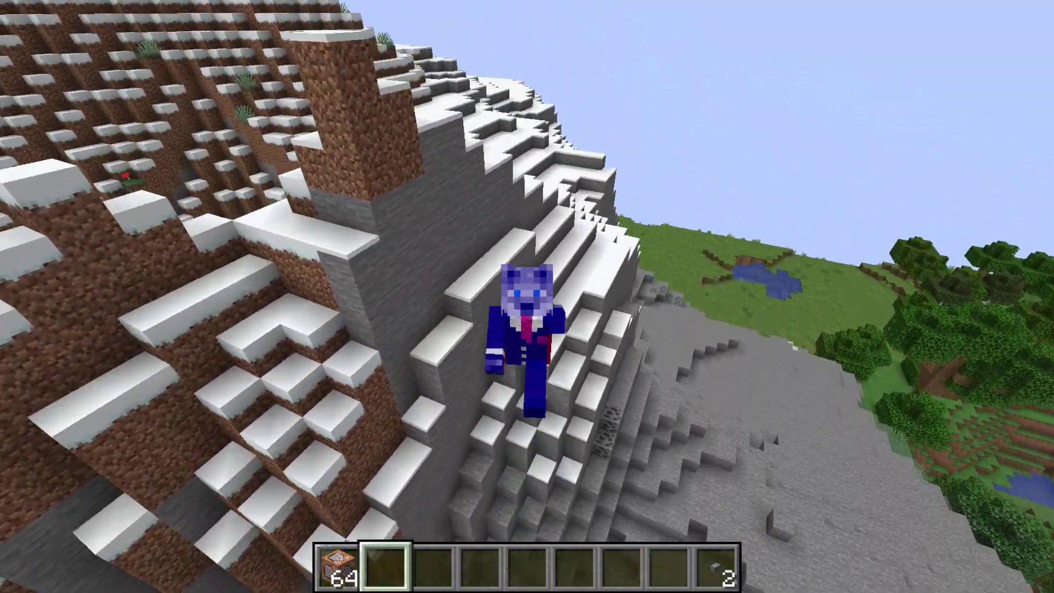
key("s")
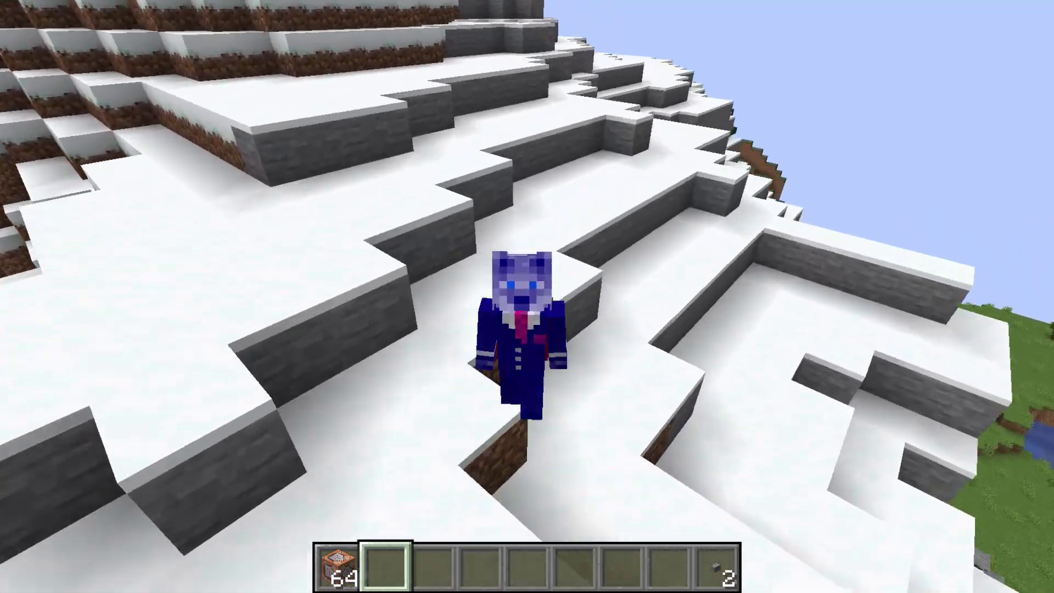
key("s")
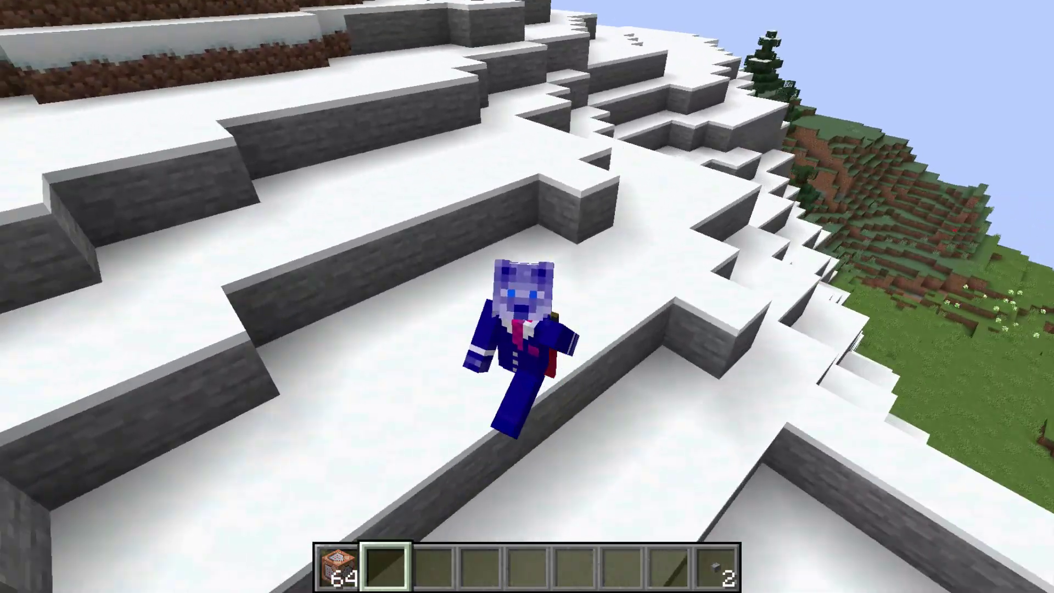
key("s")
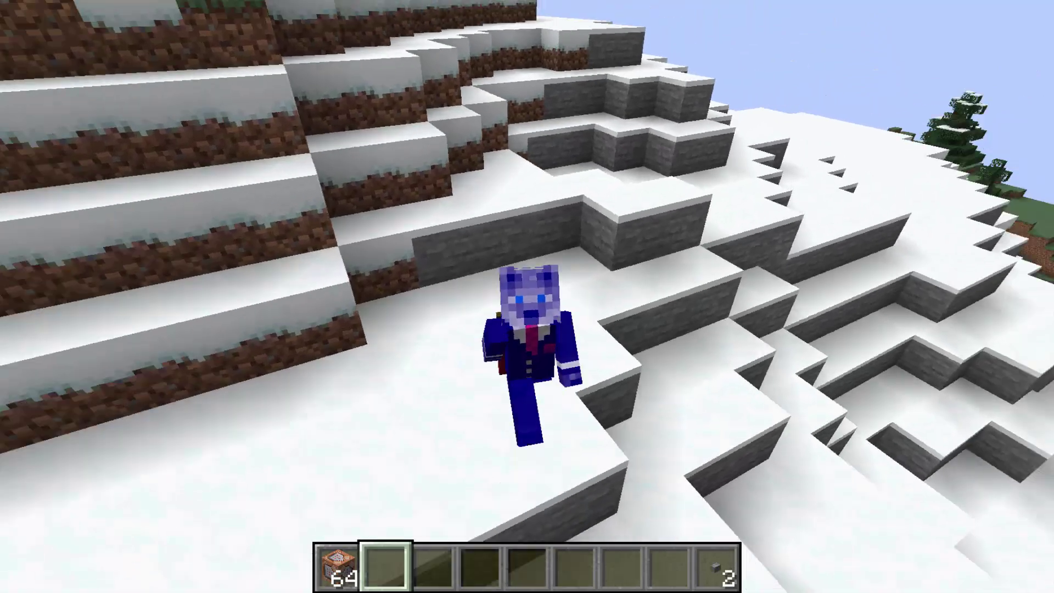
key("s")
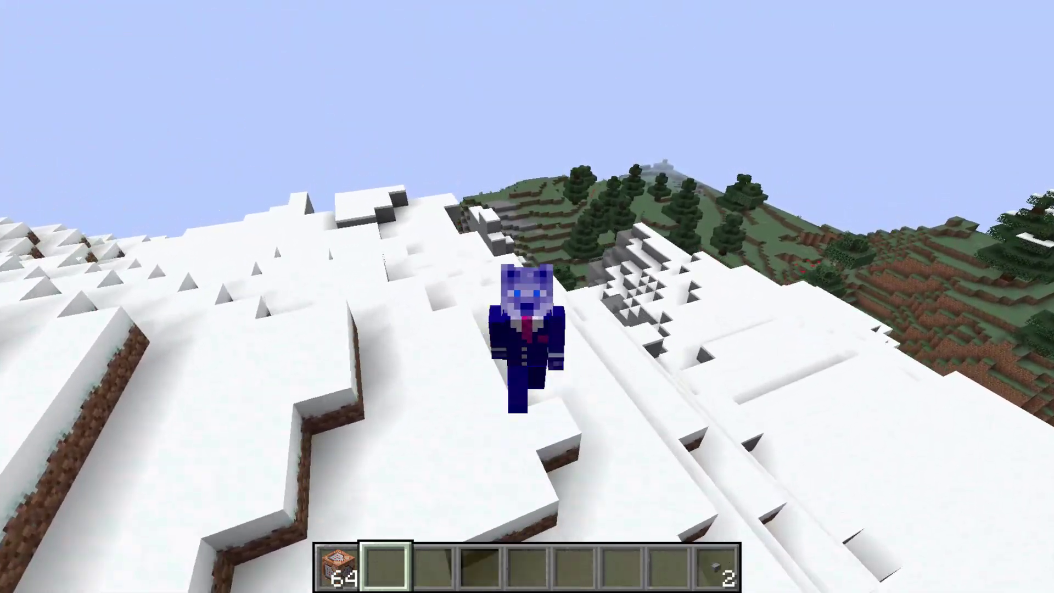
key("s")
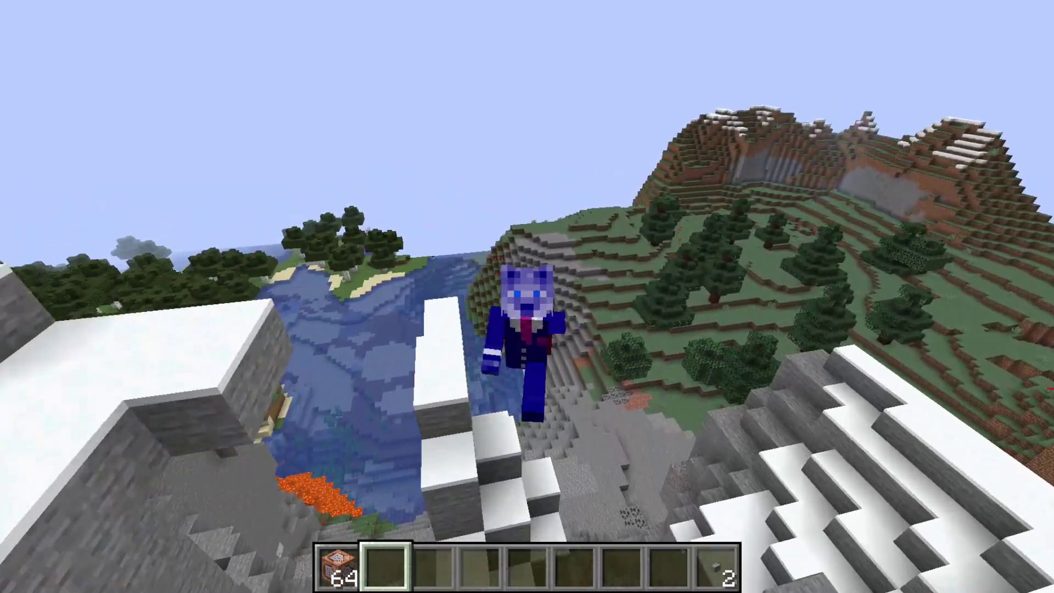
key("s")
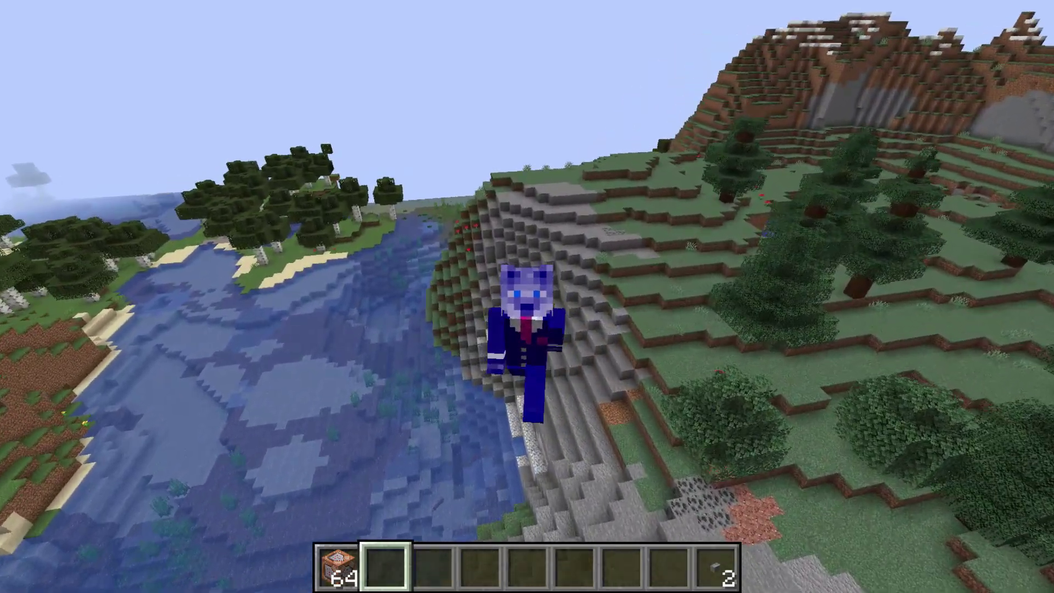
key("s")
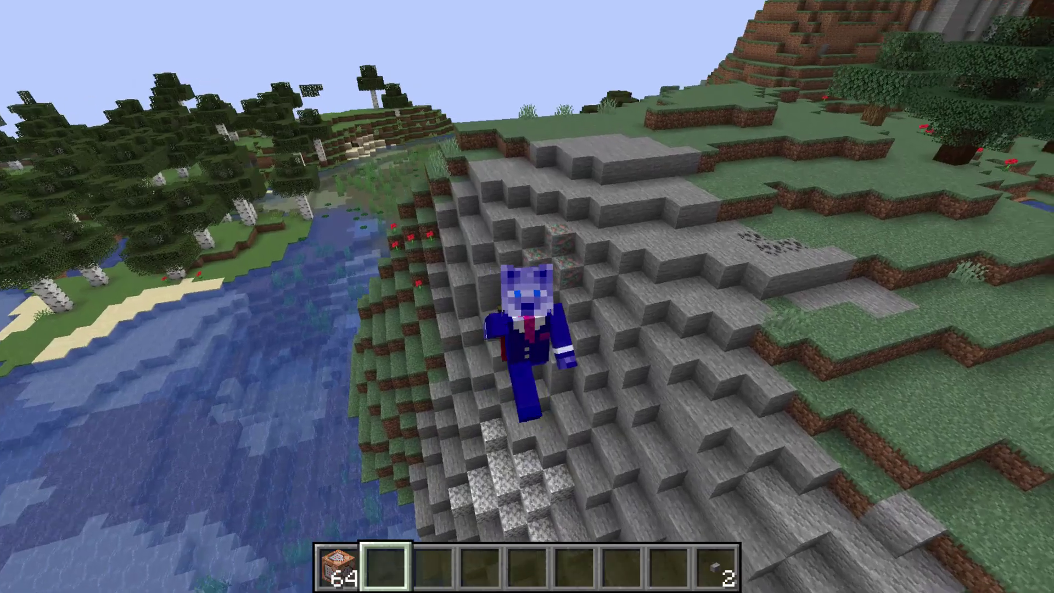
key("s")
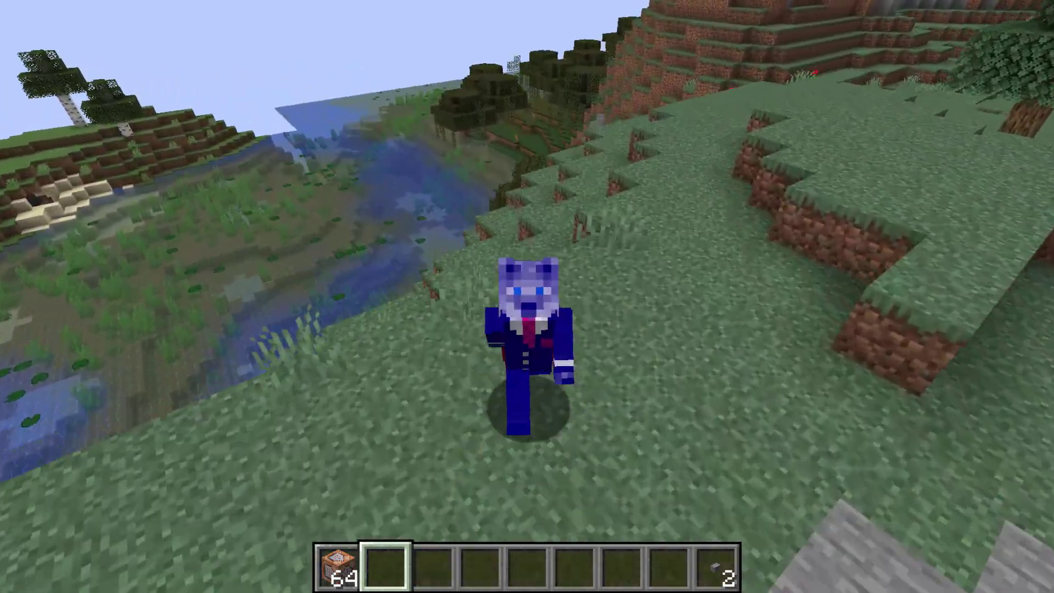
key("s")
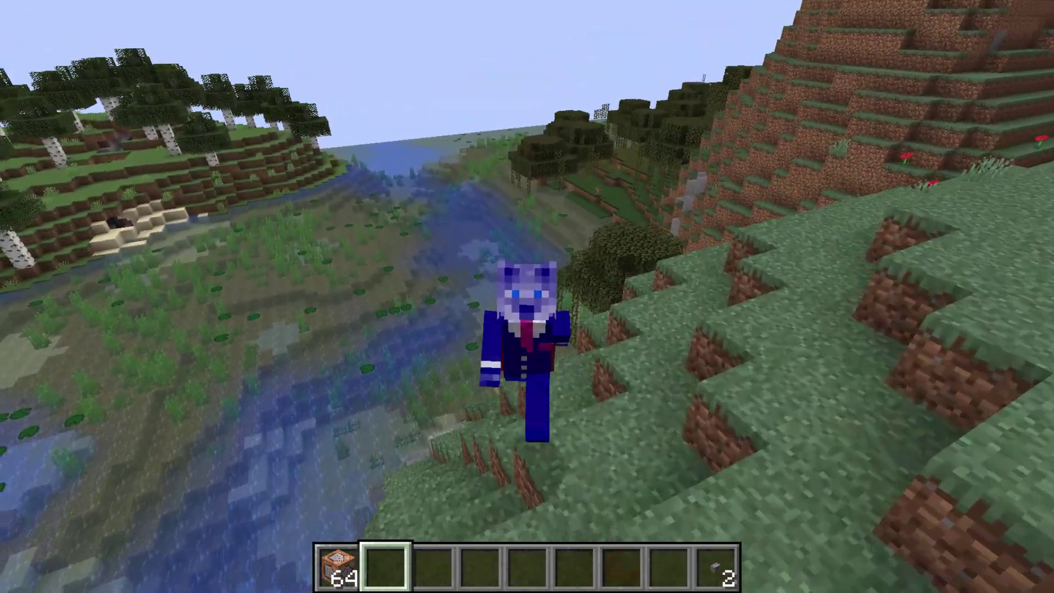
- Take off and fly over the spruce trees and pond toward the goats on the terraced hills
key("w")
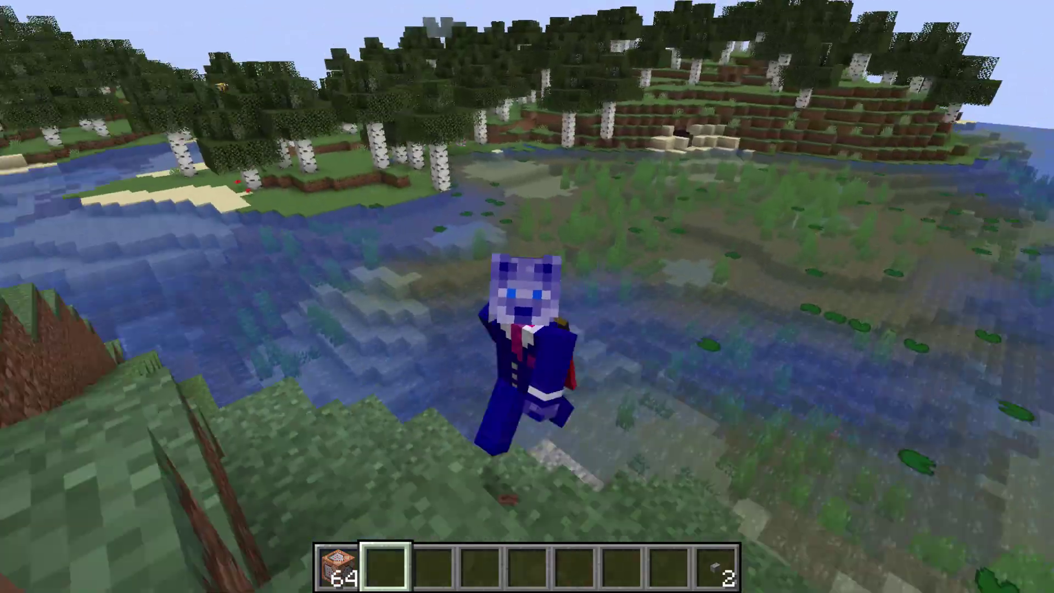
key("w")
key("space")
key("space")
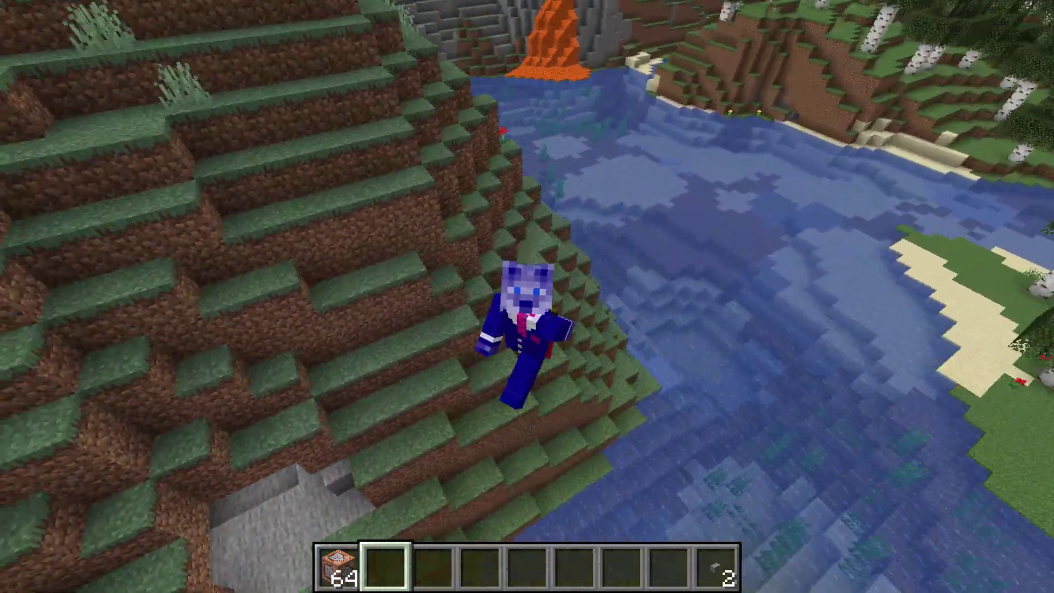
key("s")
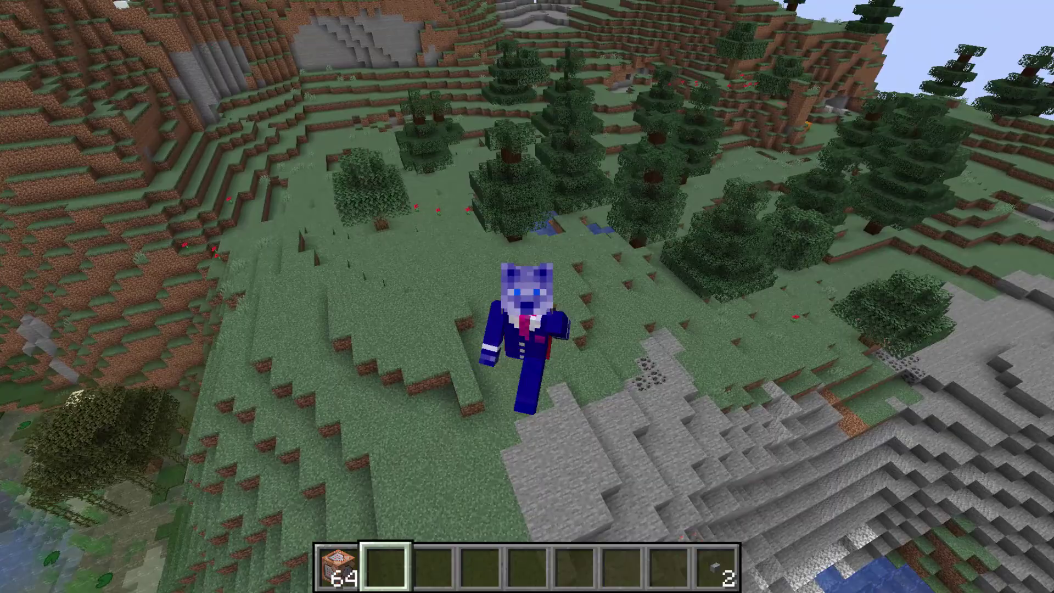
key("s")
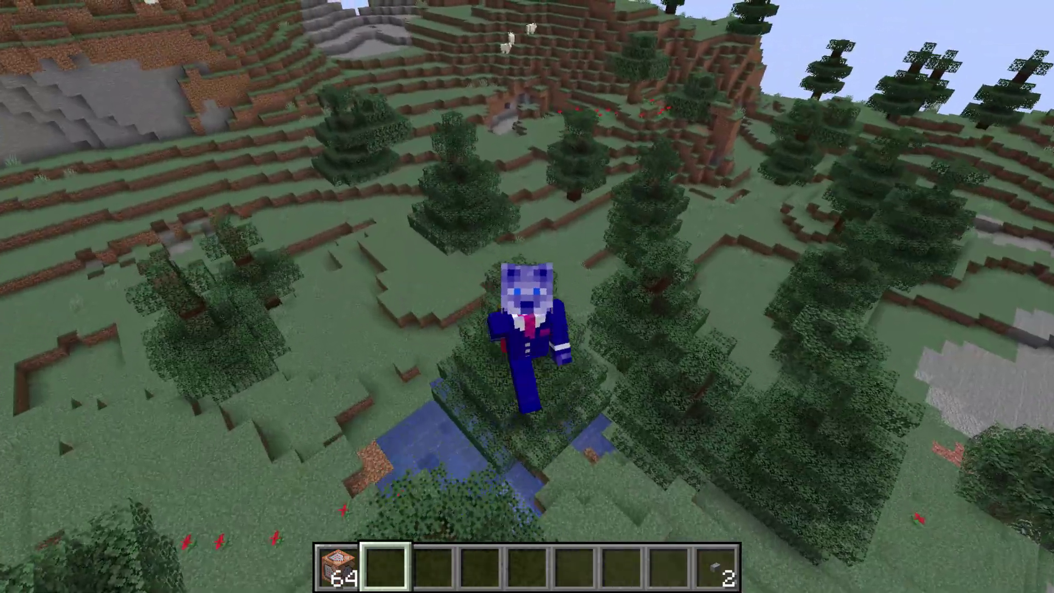
key("s")
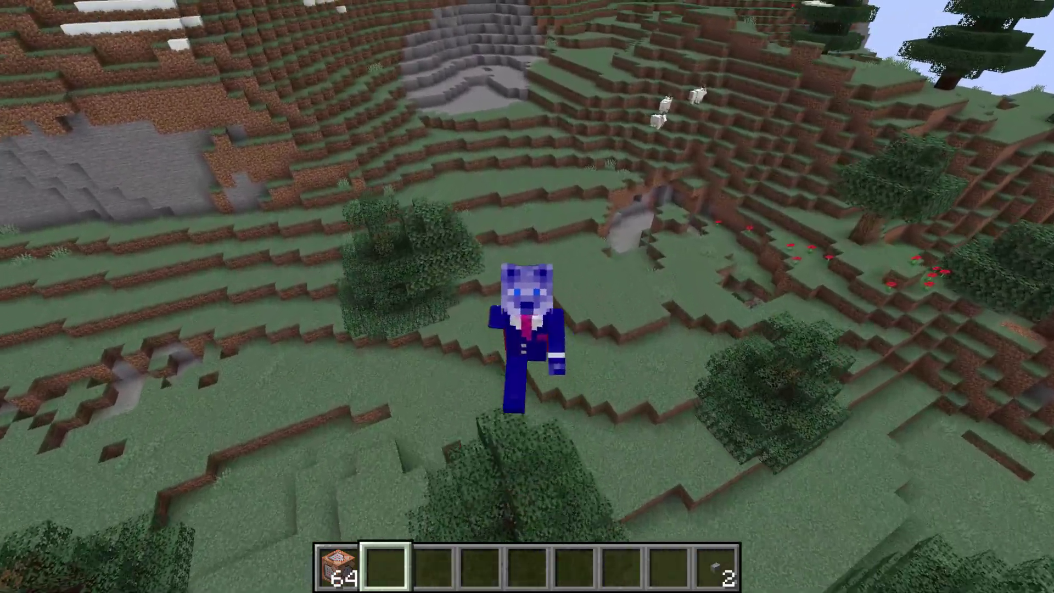
key("s")
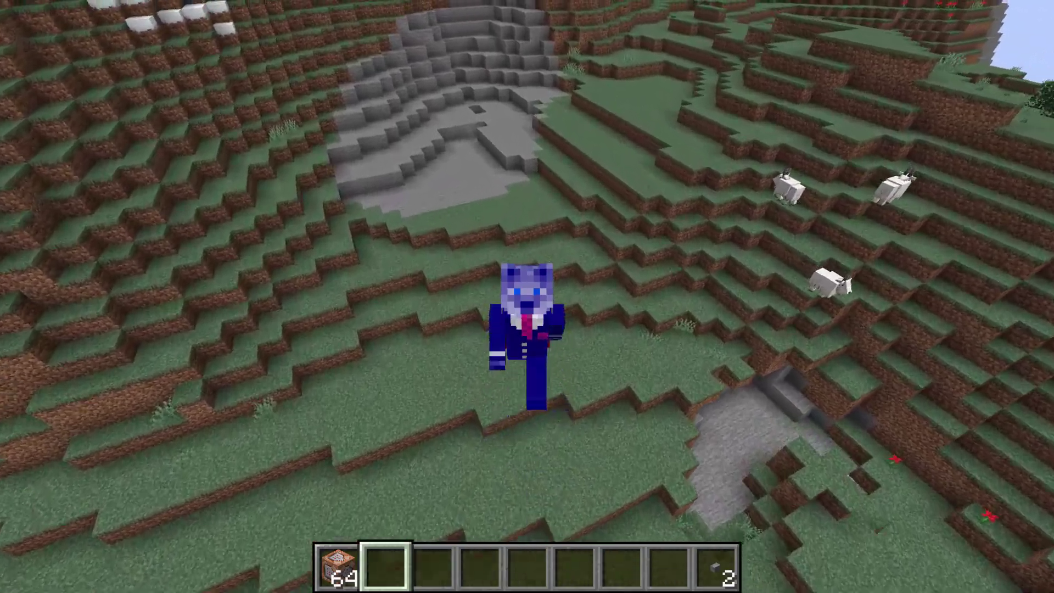
key("s")
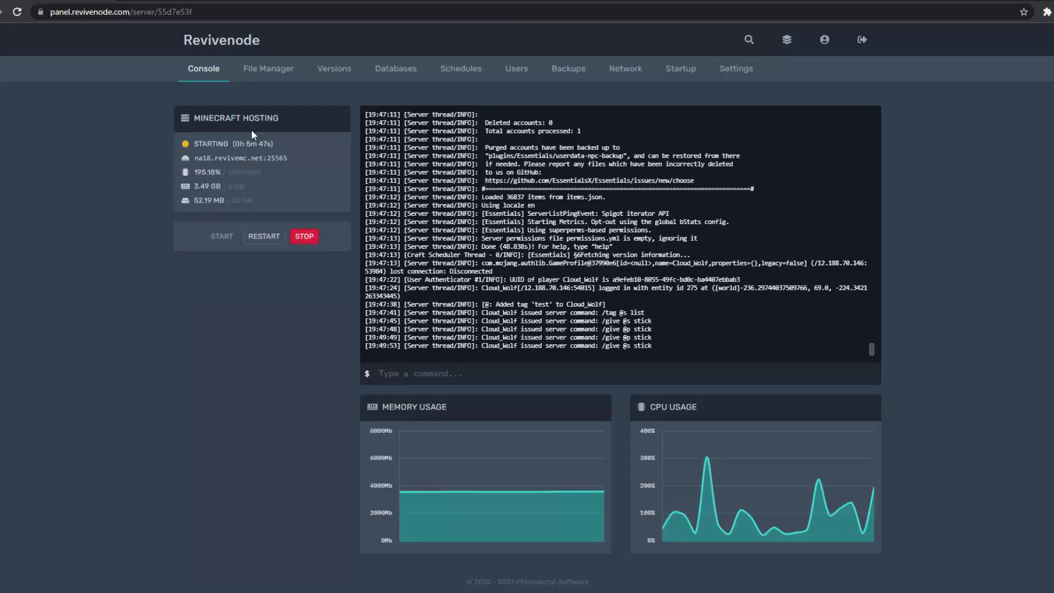
- In the File Manager's plugins folder, delete EssentialsX-2.19.0.jar and the Essentials folder
left_click(287, 76)
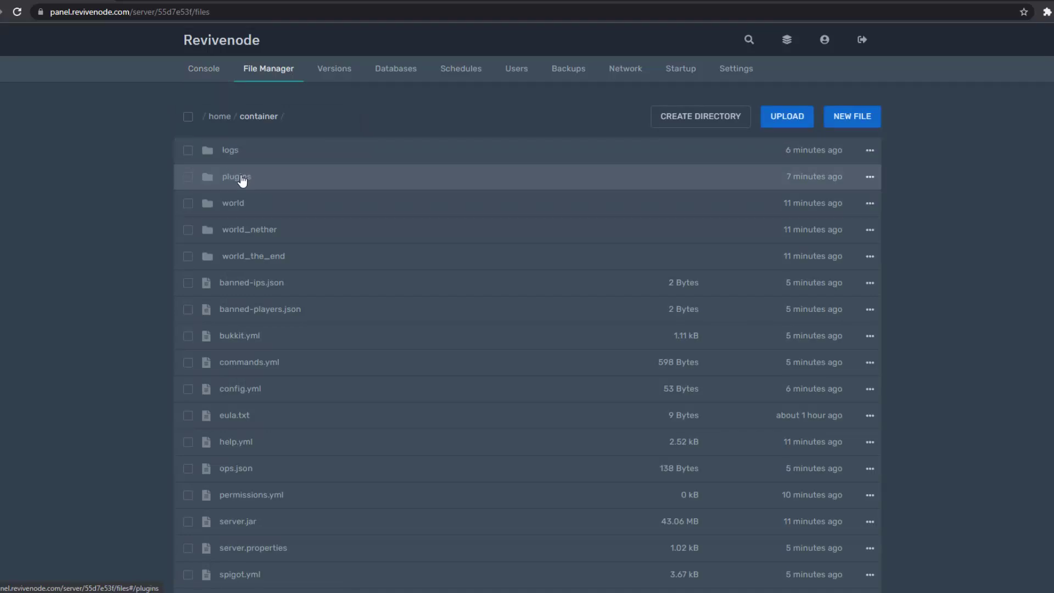
left_click(242, 178)
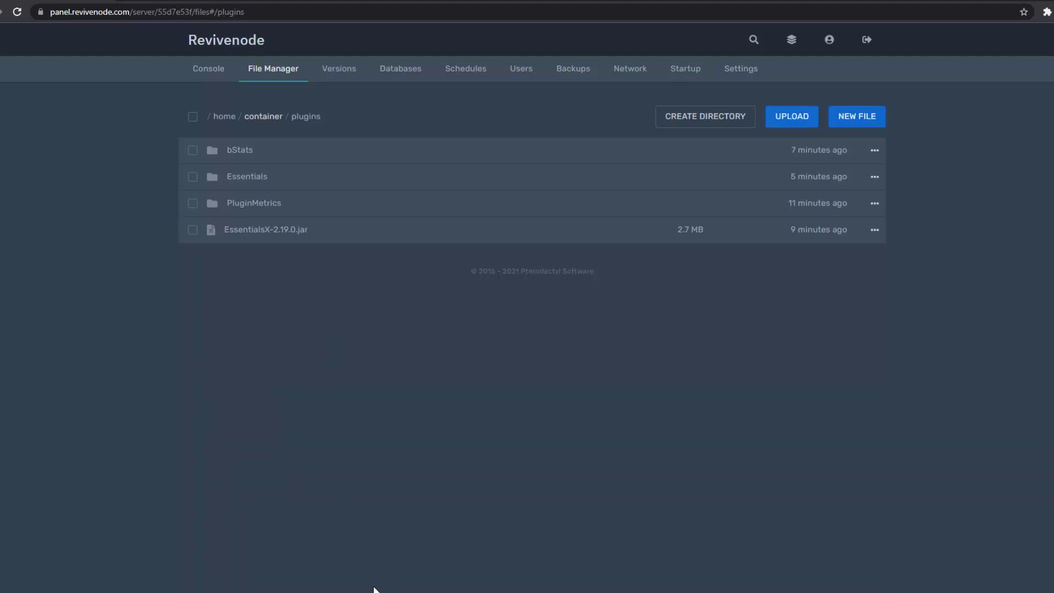
mouse_move(388, 588)
left_click(192, 229)
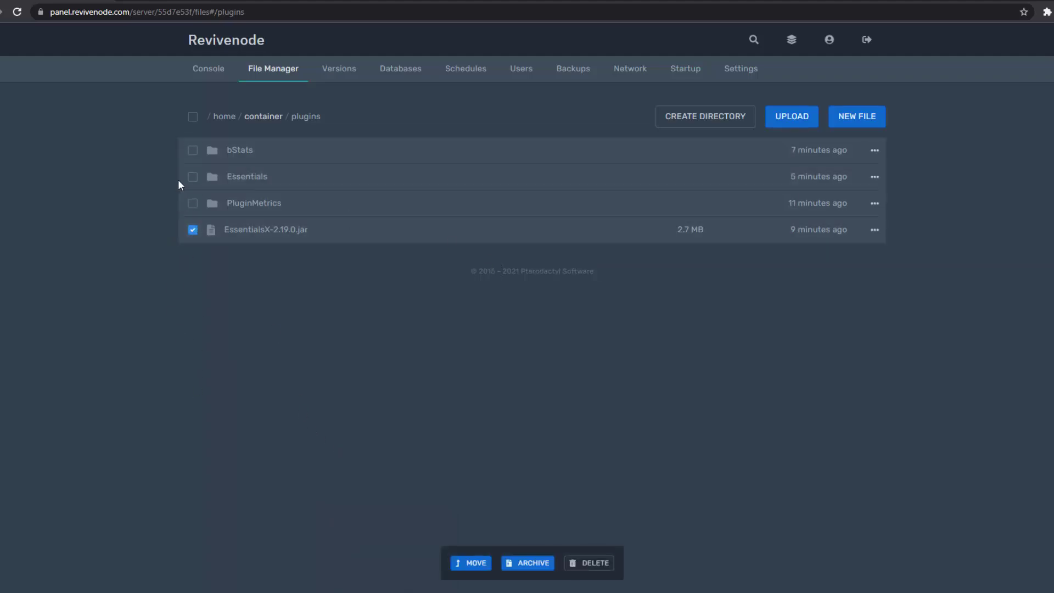
left_click(192, 177)
left_click(575, 564)
left_click(736, 269)
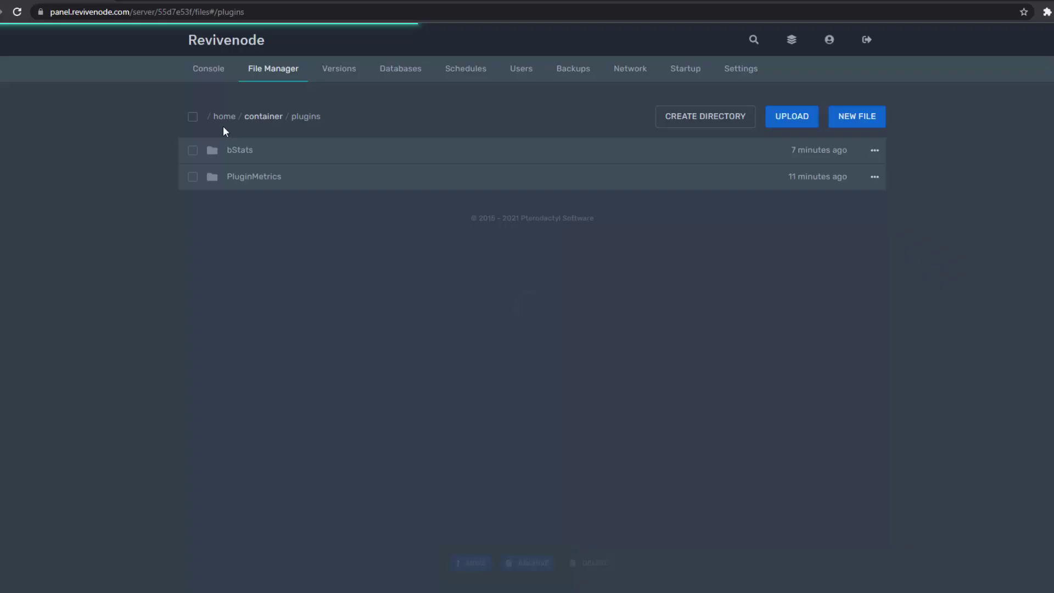
- Stop the Minecraft server from the Console page, then start it up again
left_click(209, 81)
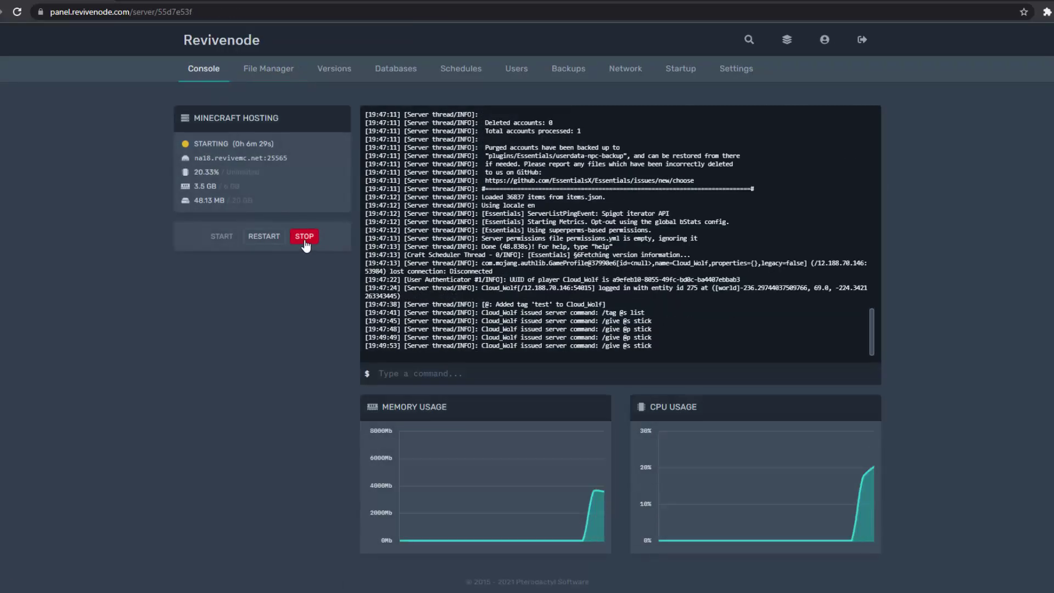
left_click(305, 242)
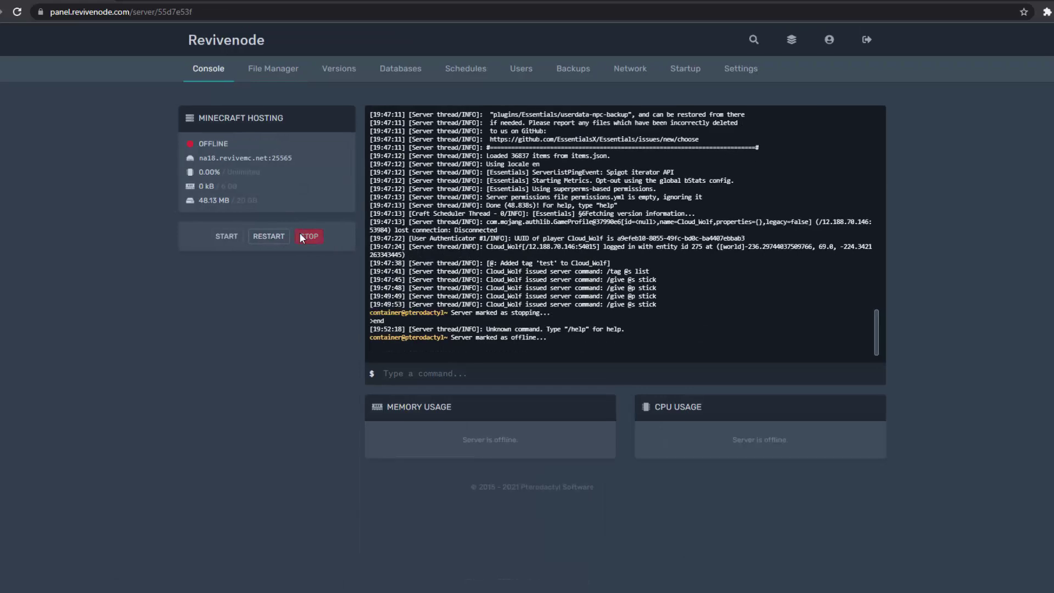
left_click(277, 237)
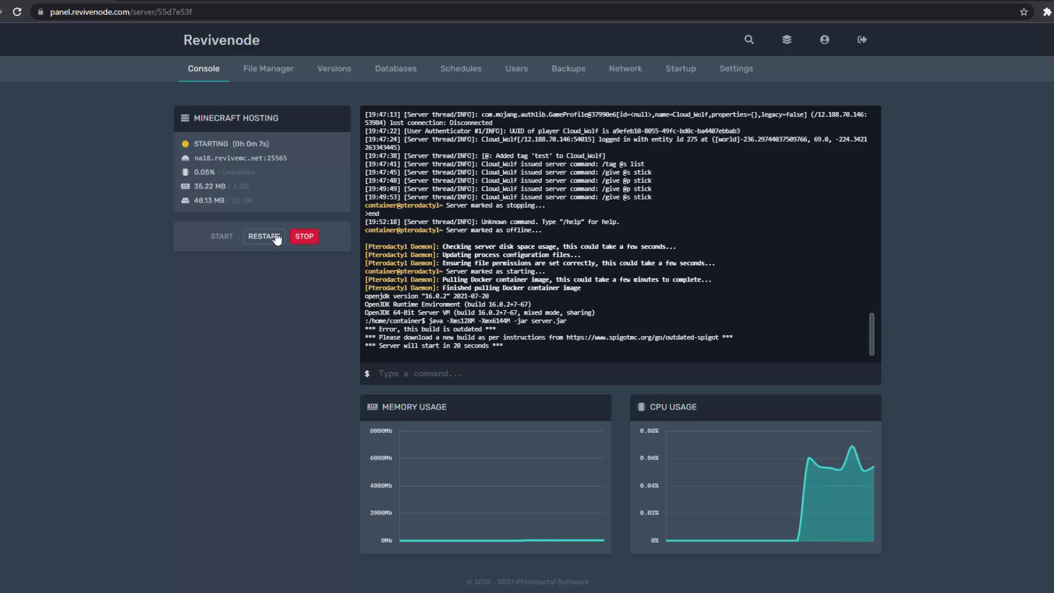
left_click(279, 78)
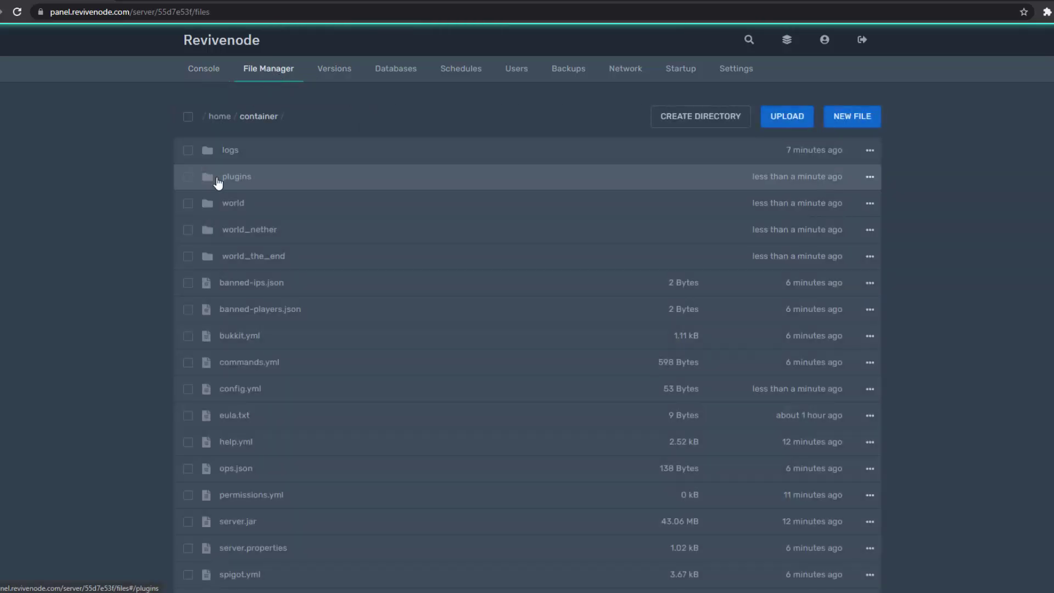
left_click(227, 181)
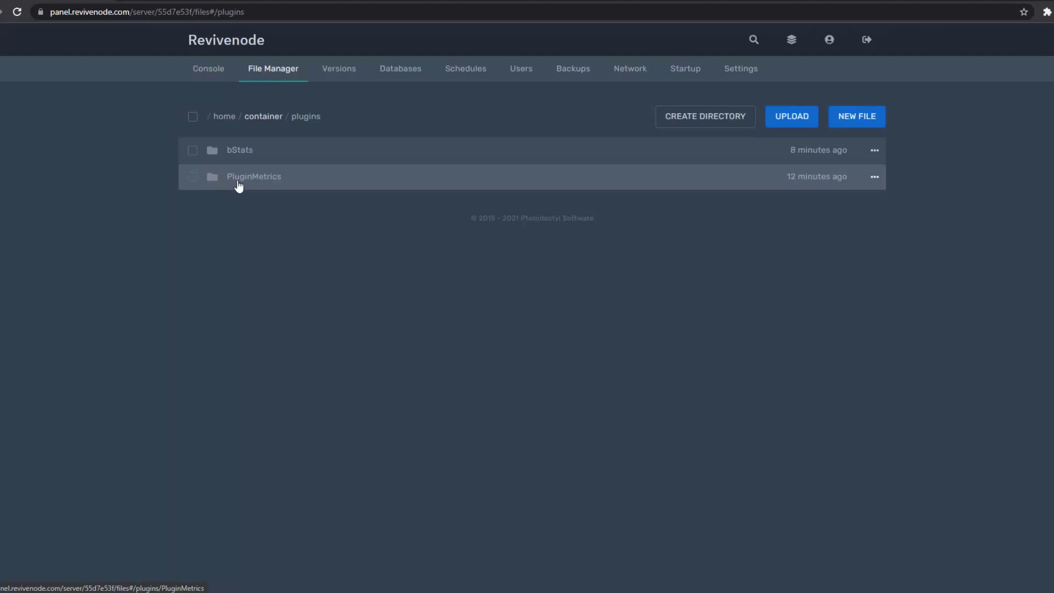
- Return to the console and select the latest startup log lines as the server boots
left_click(209, 70)
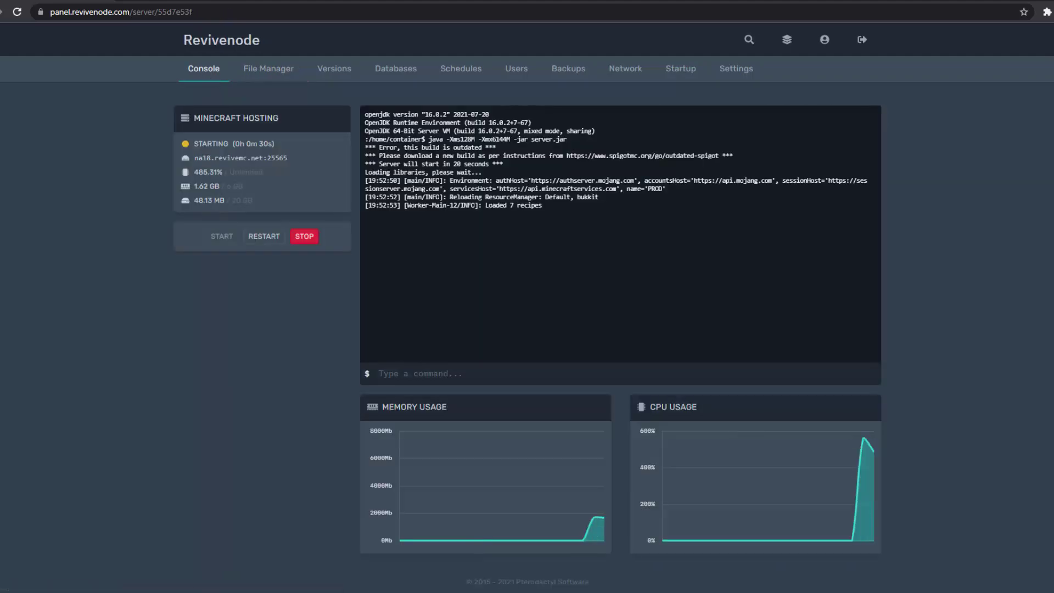
mouse_move(387, 592)
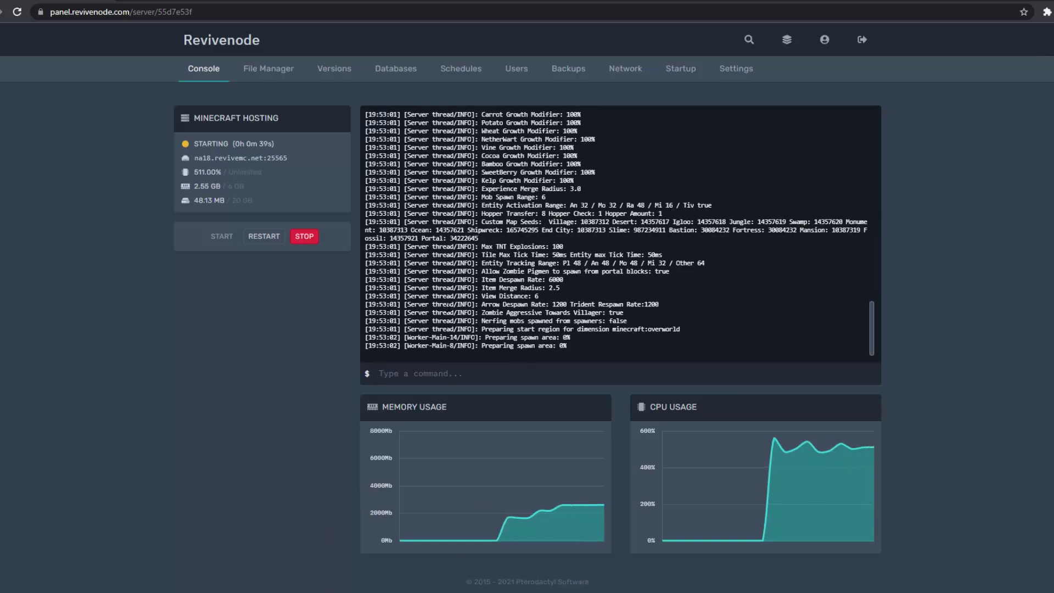
left_click_drag(575, 344, 466, 205)
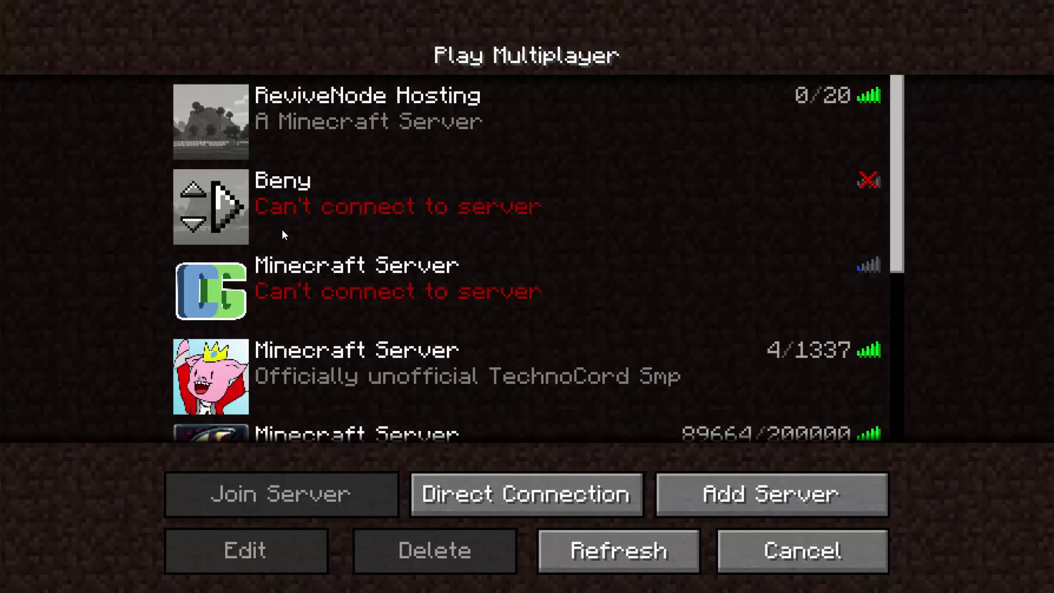
- Check the saved multiplayer entries and select the ReviveNode Hosting server
left_click(282, 229)
left_click(317, 110)
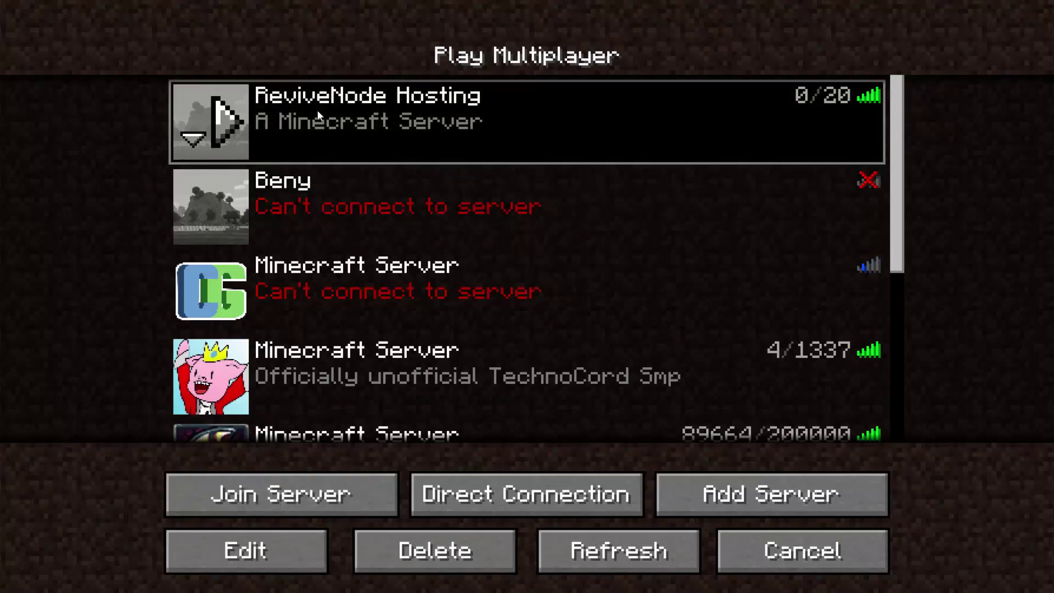
left_click(256, 399)
left_click(289, 209)
left_click(290, 113)
left_click(302, 285)
left_click(300, 393)
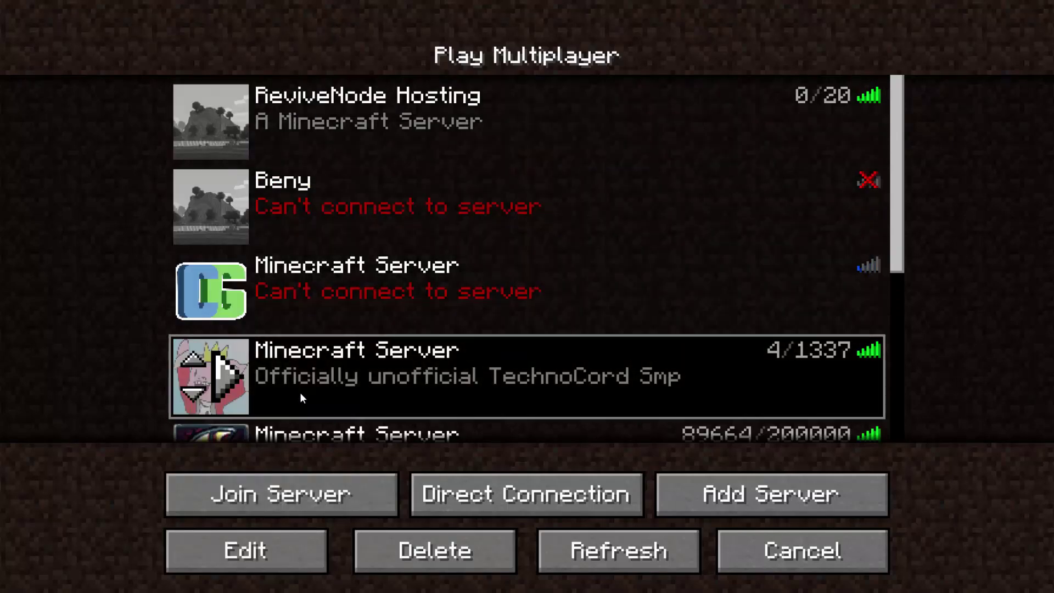
left_click(308, 120)
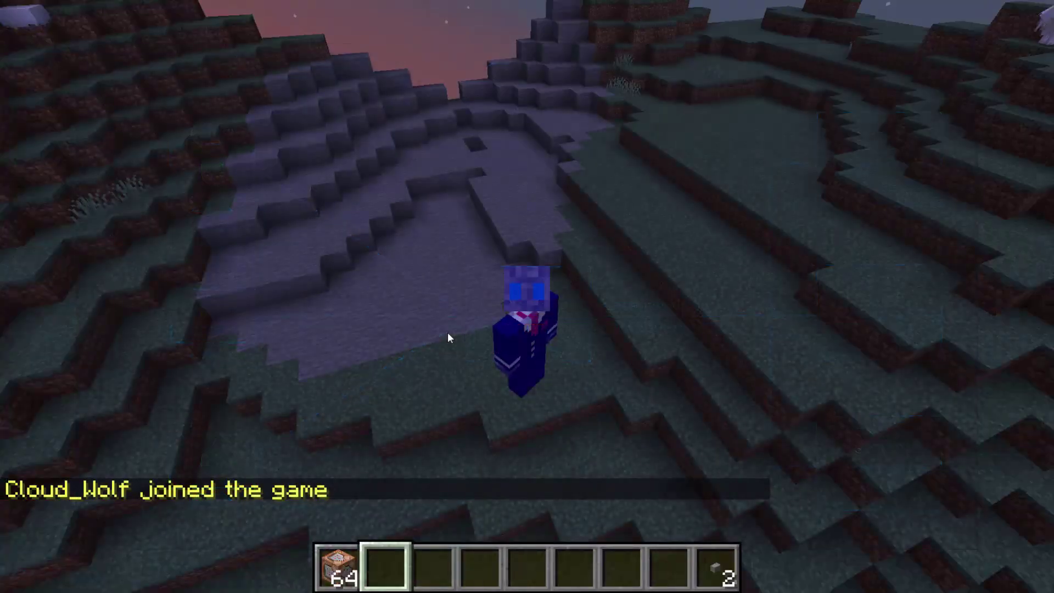
- In first-person view, fly up the snowy ridge and over the grassland toward the distant hill
left_click(447, 332)
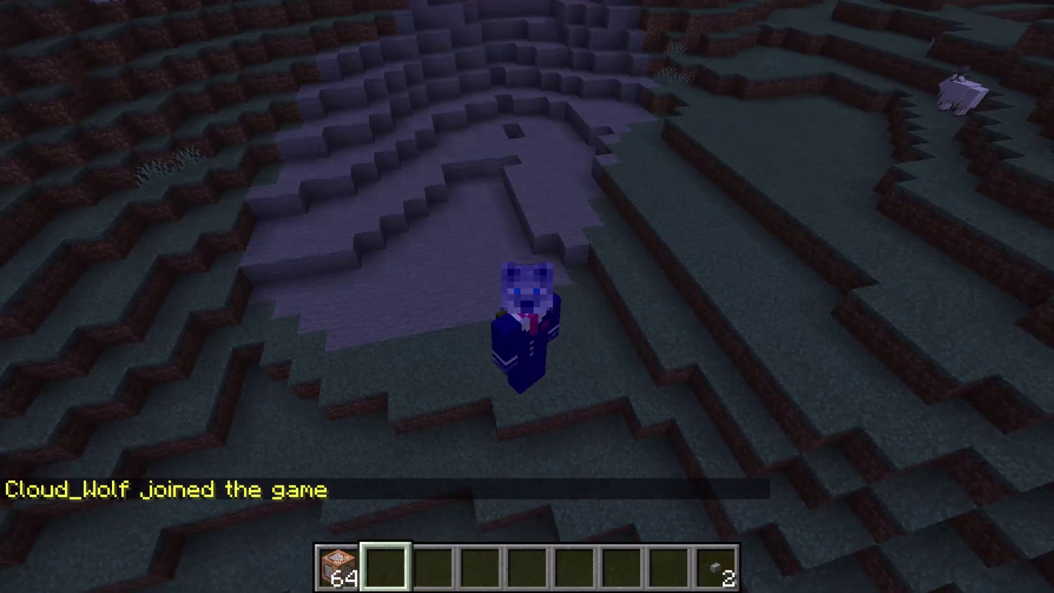
key("F5")
key("w")
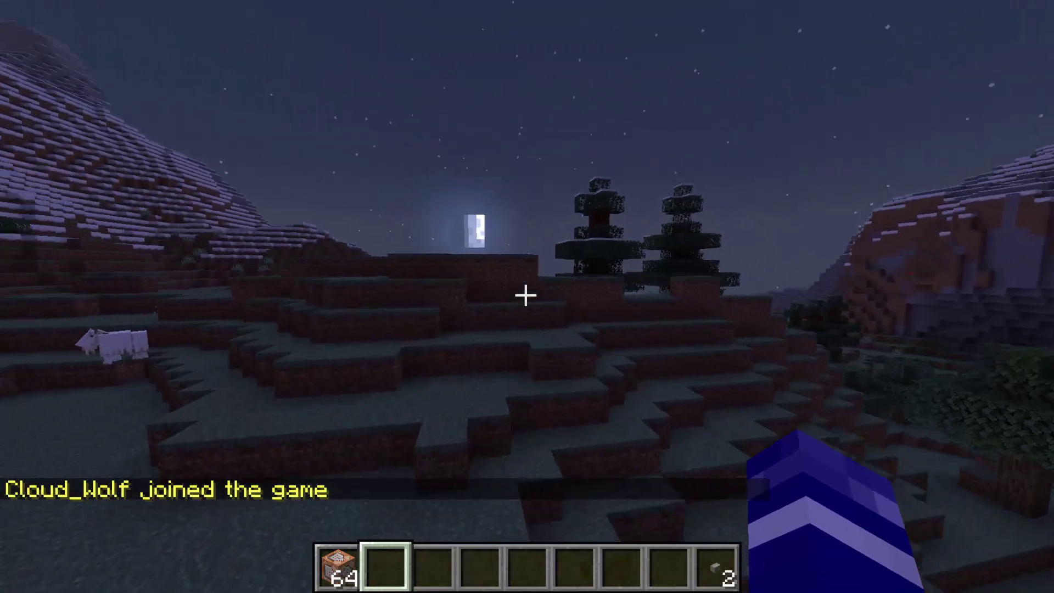
key("space")
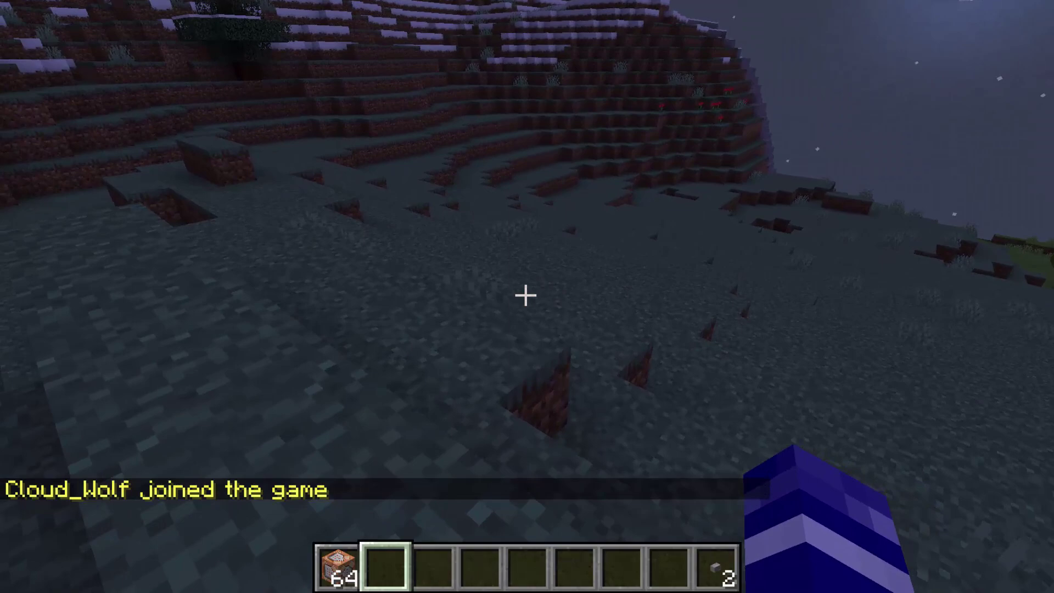
key("w")
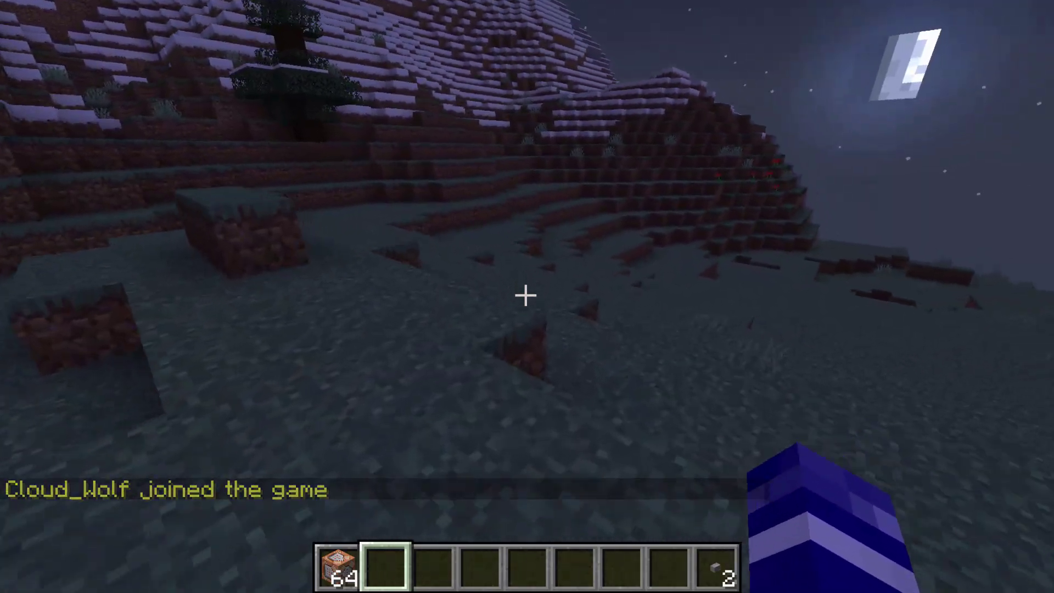
key("w")
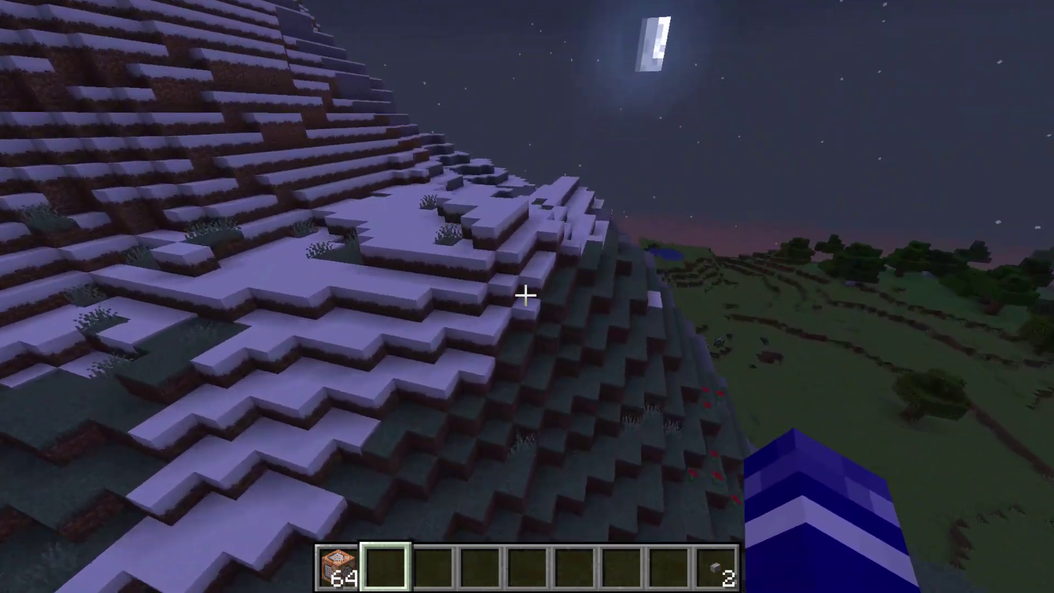
key("w")
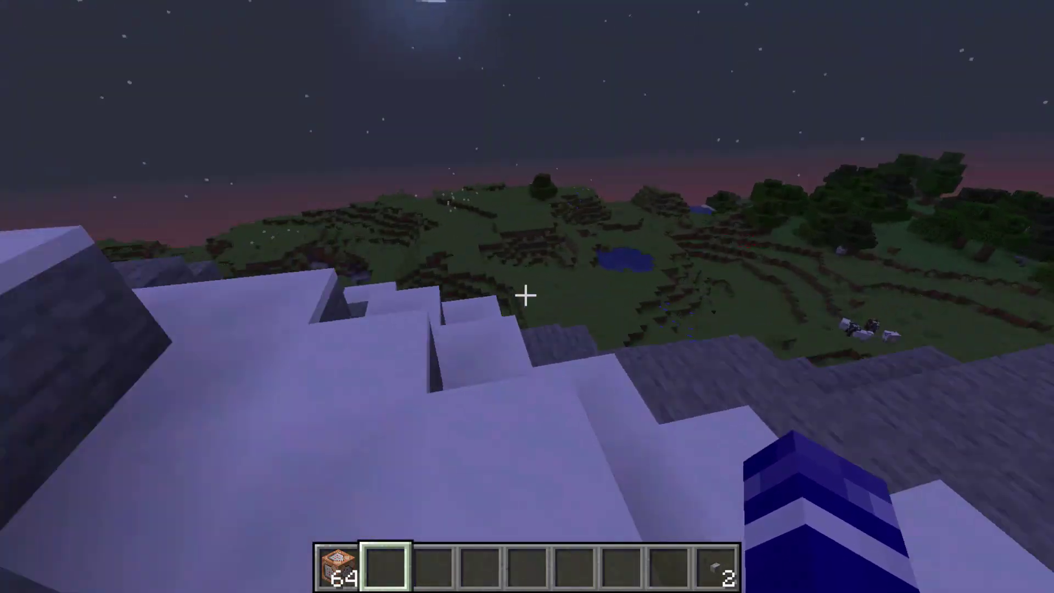
key("w")
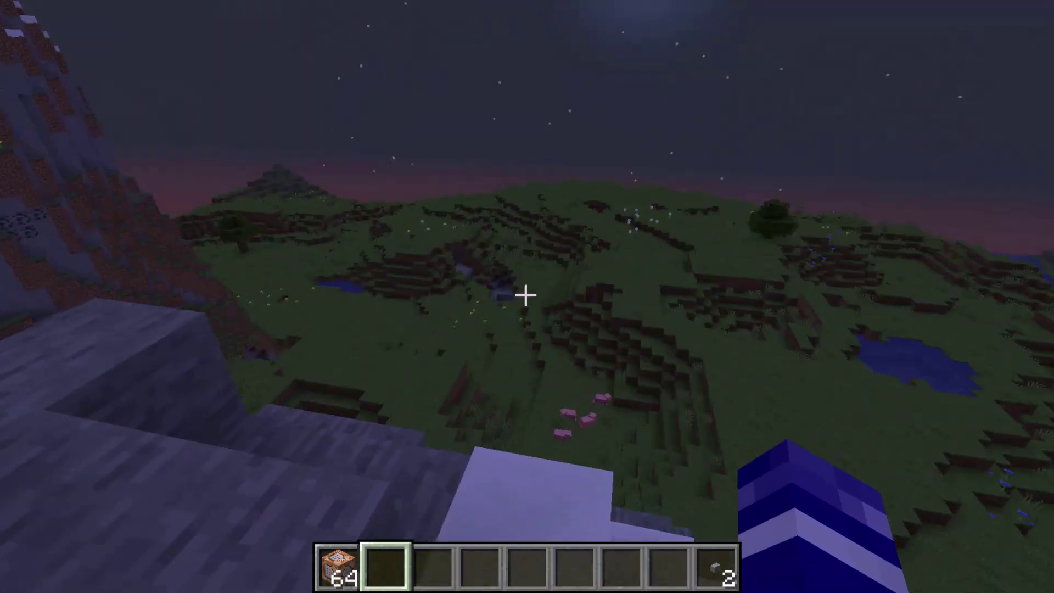
key("w")
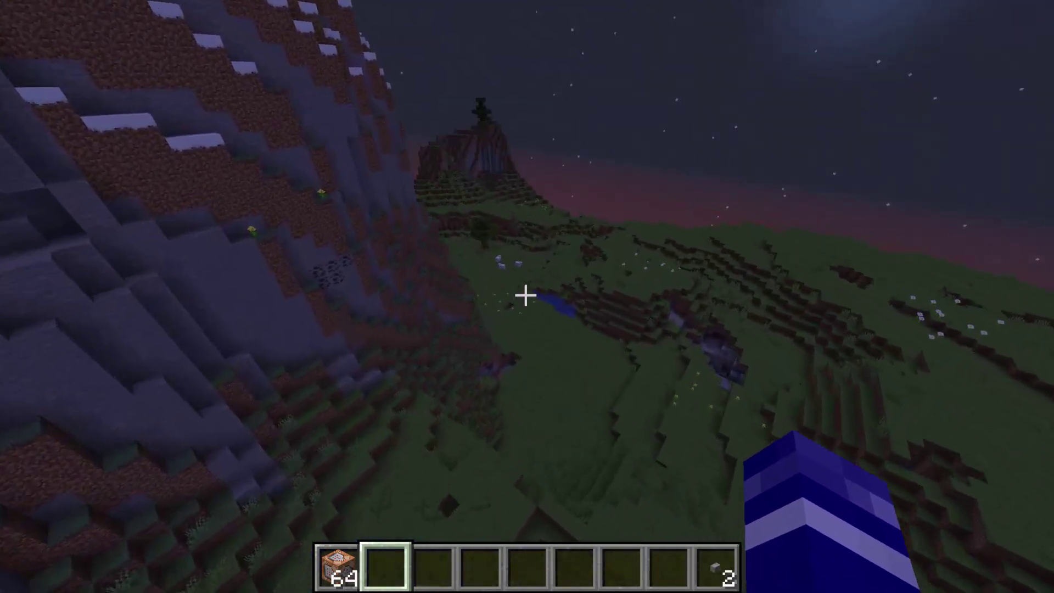
key("w")
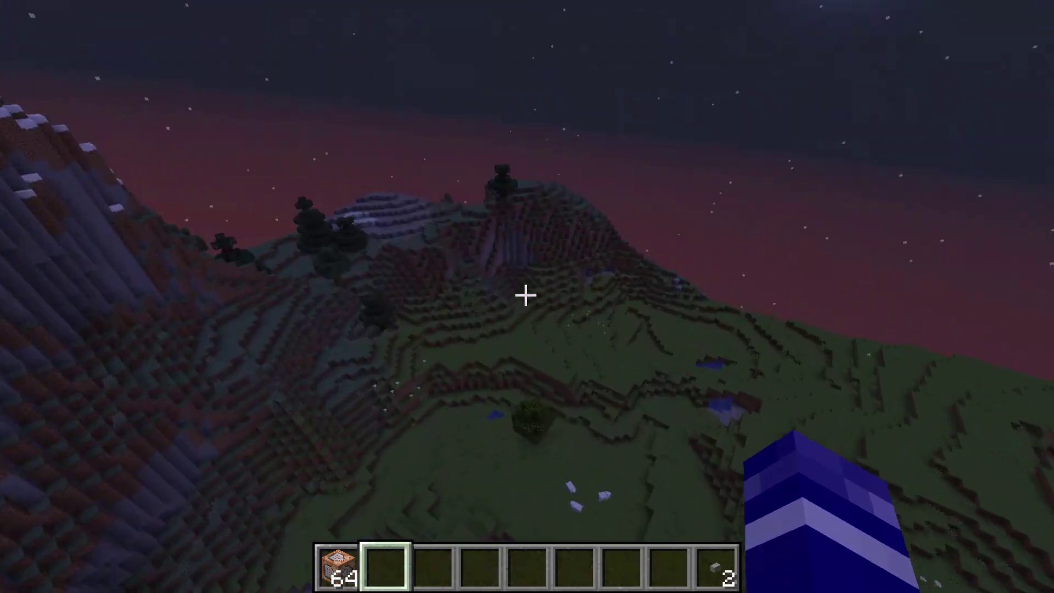
- Open chat, close it empty, and rise higher above the snowy mountainside
key("t")
key("w")
key("t")
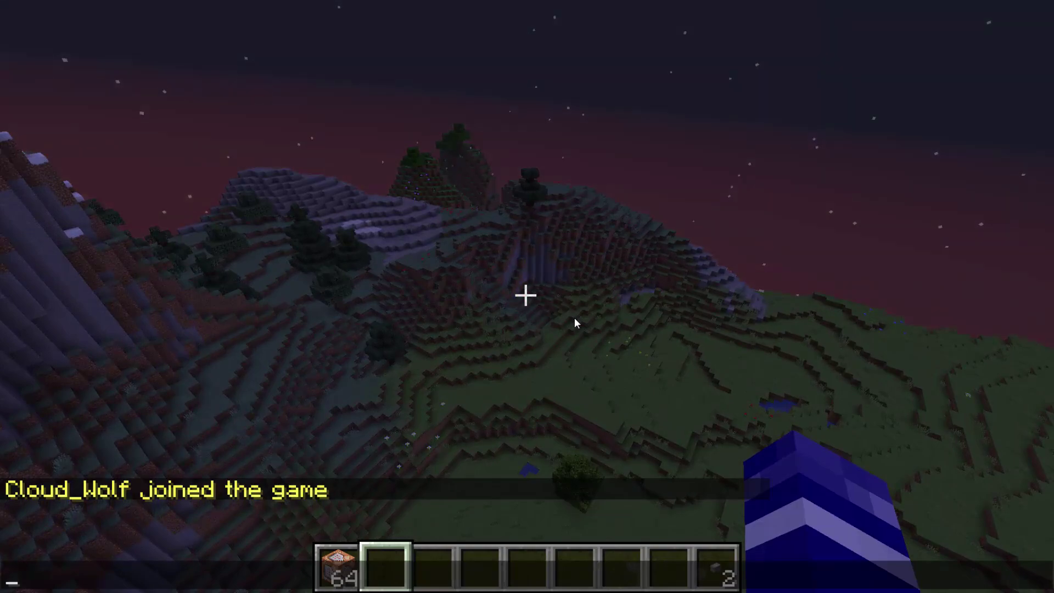
key("Escape")
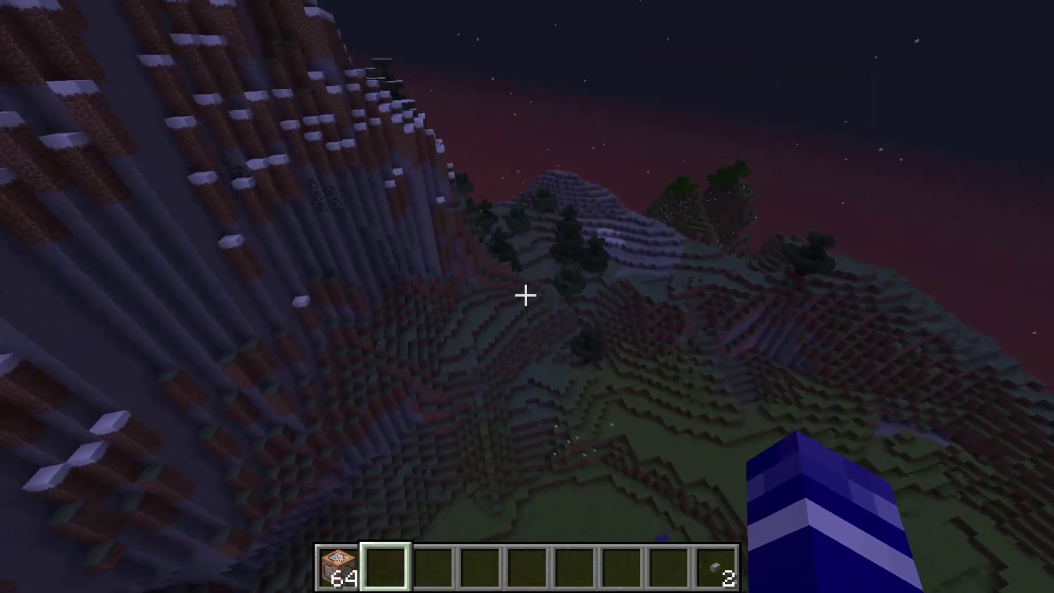
key("w")
key("space")
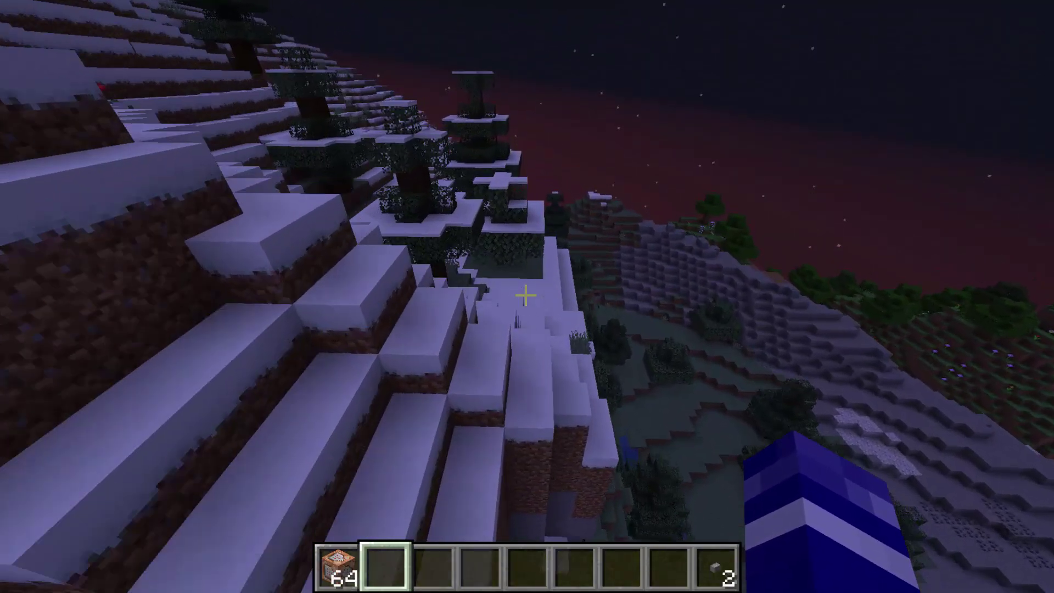
- Fly over the forest and river valley to the birch island, then open the Minecraft Hosting console
key("w")
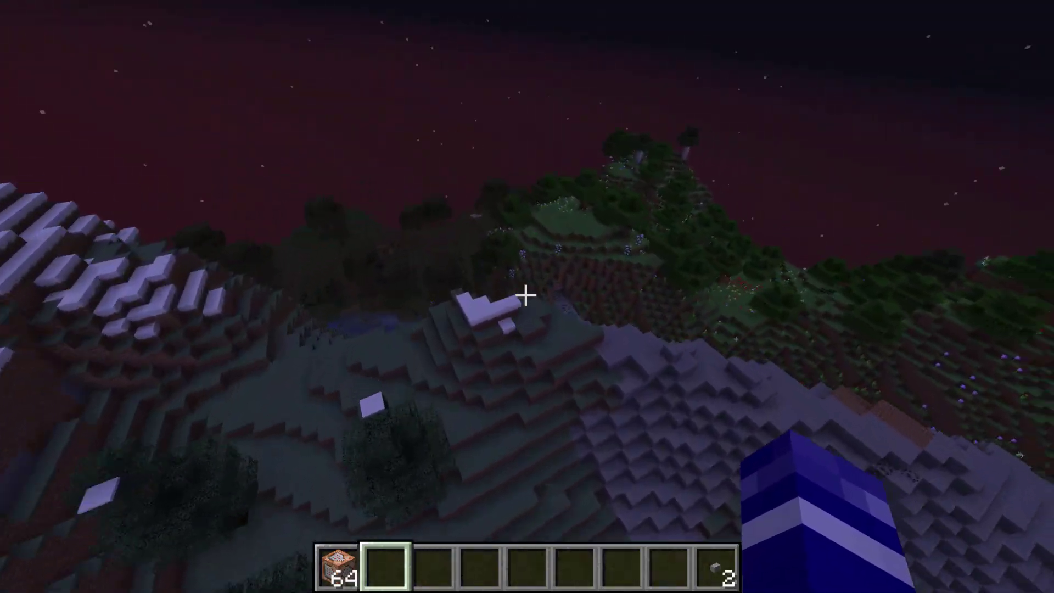
key("w")
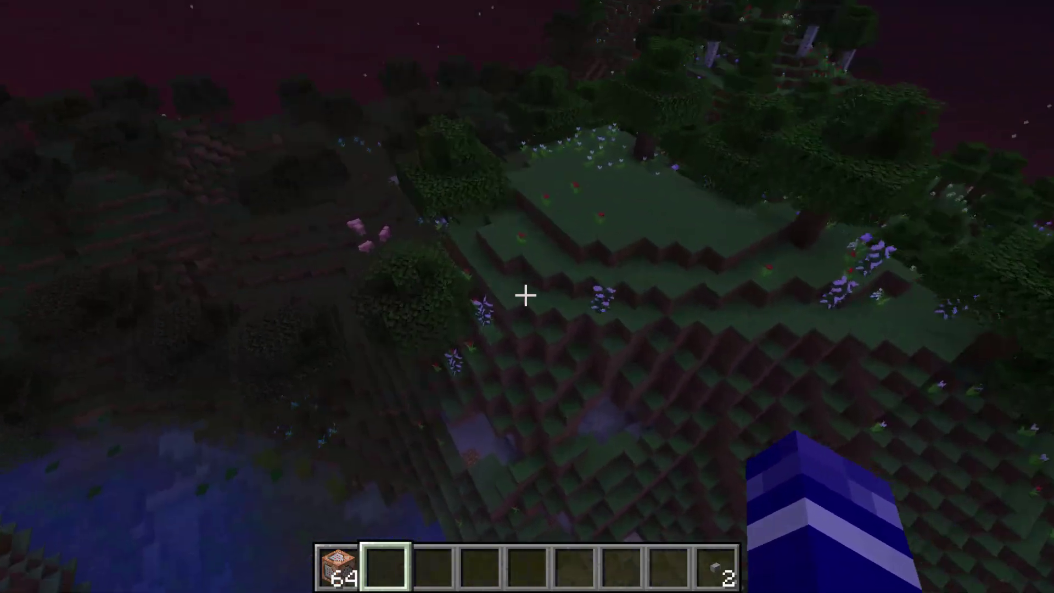
key("w")
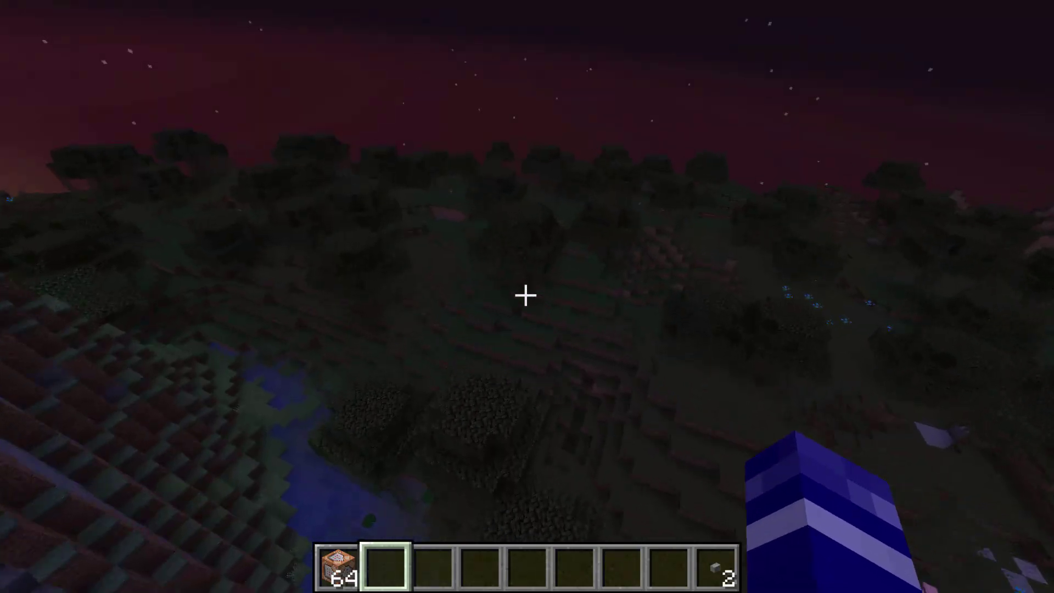
key("w")
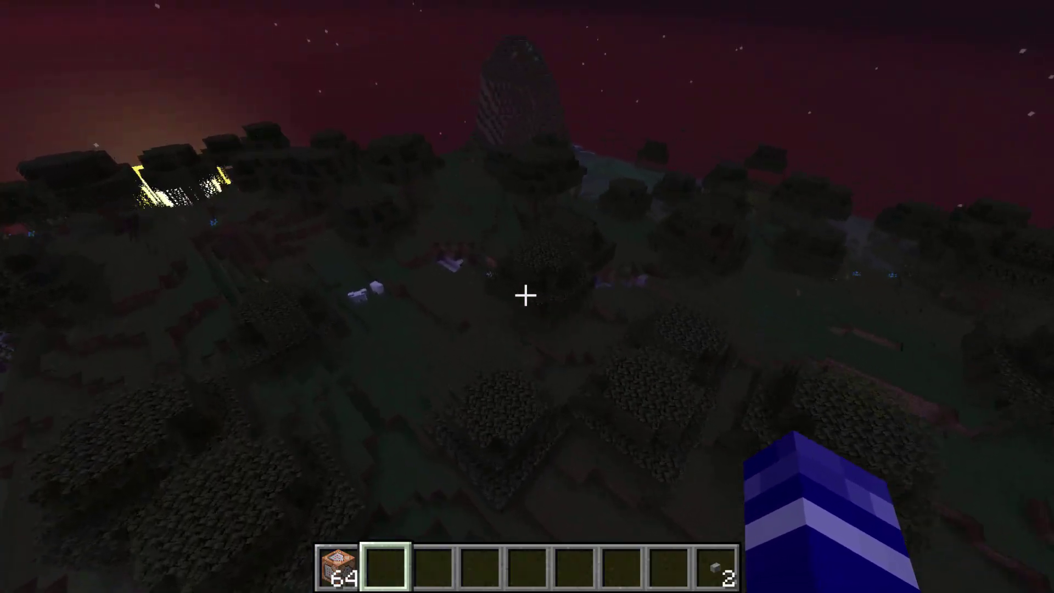
key("w")
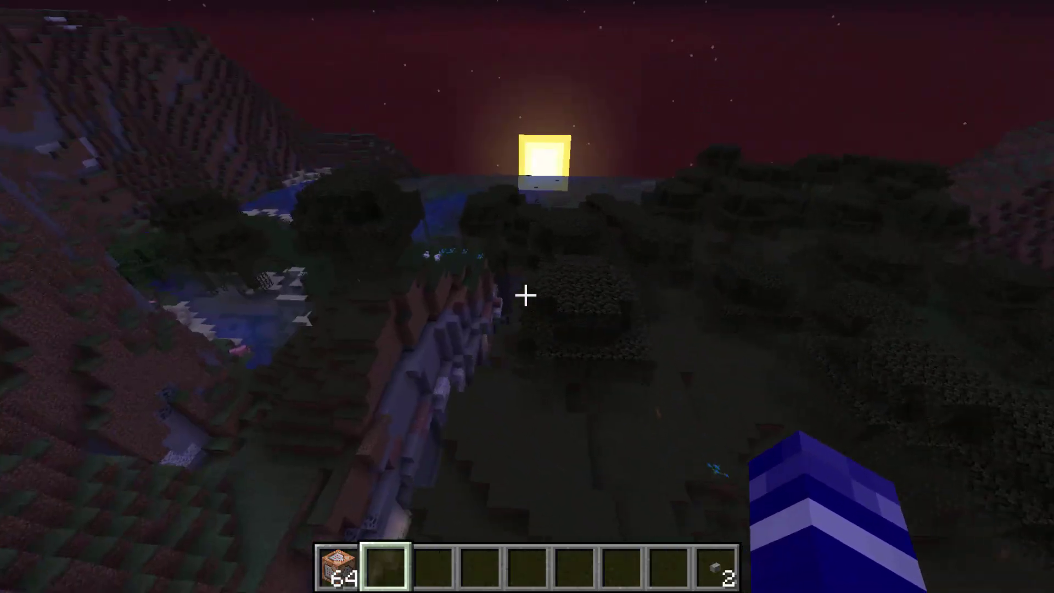
key("w")
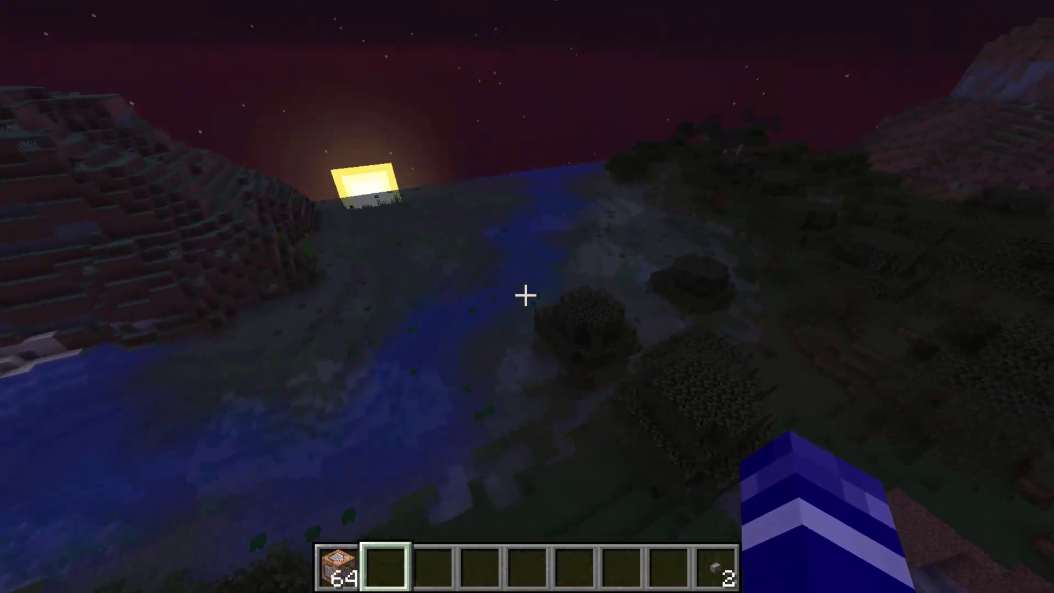
key("w")
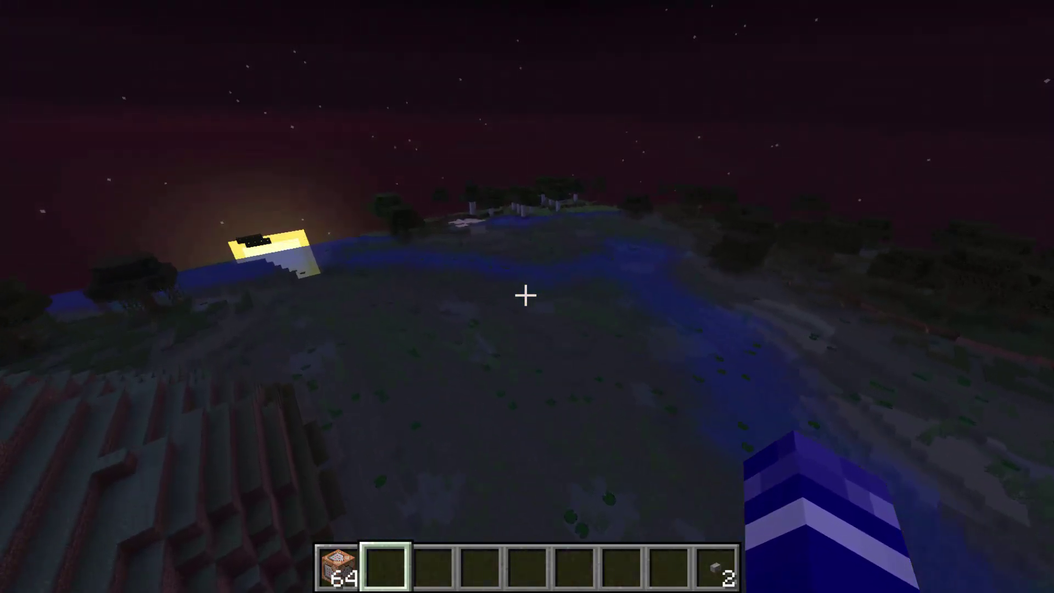
key("w")
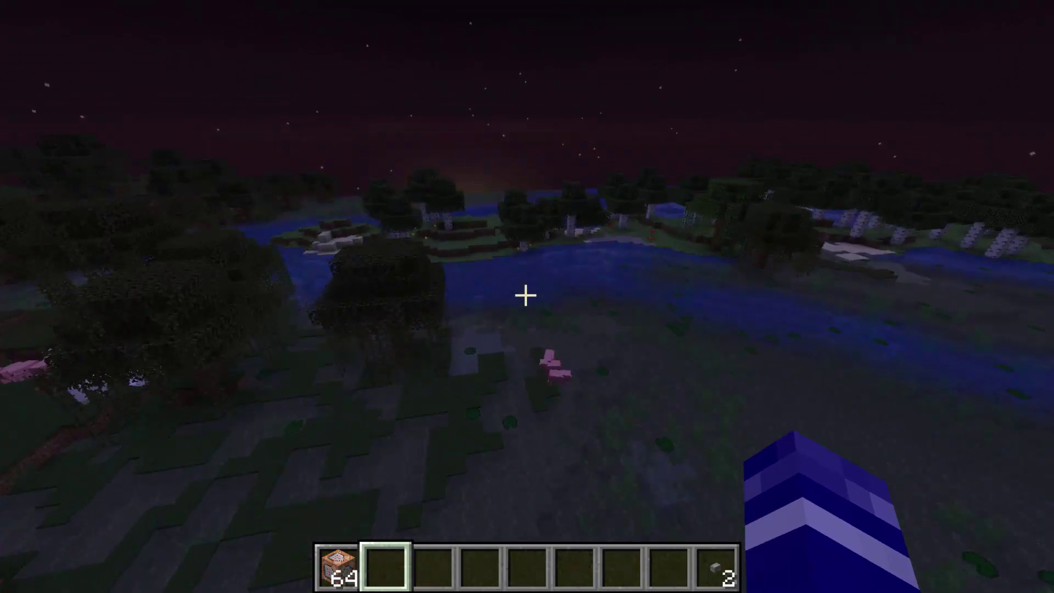
key("w")
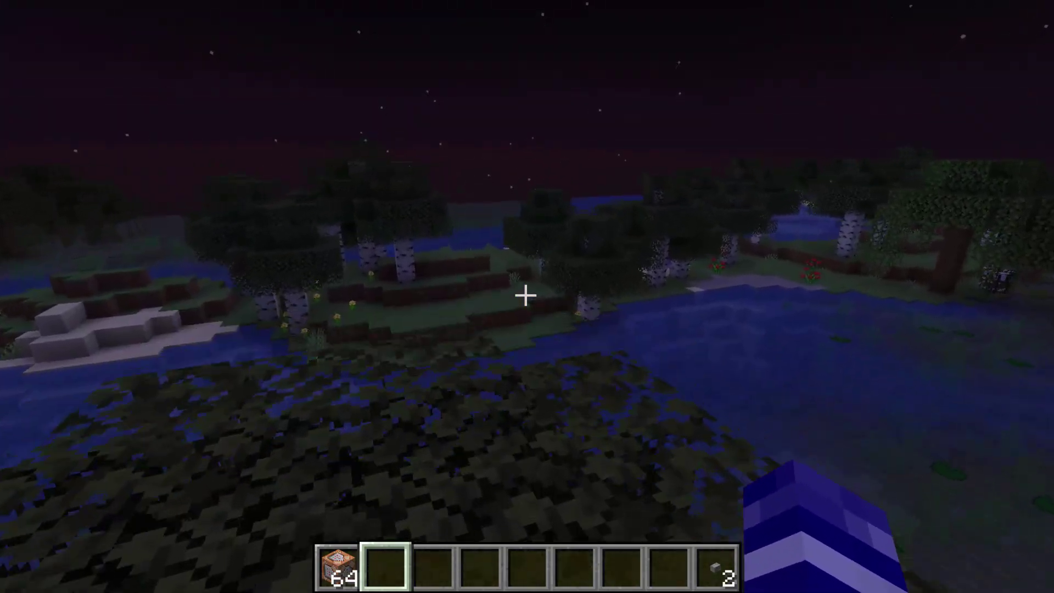
key("w")
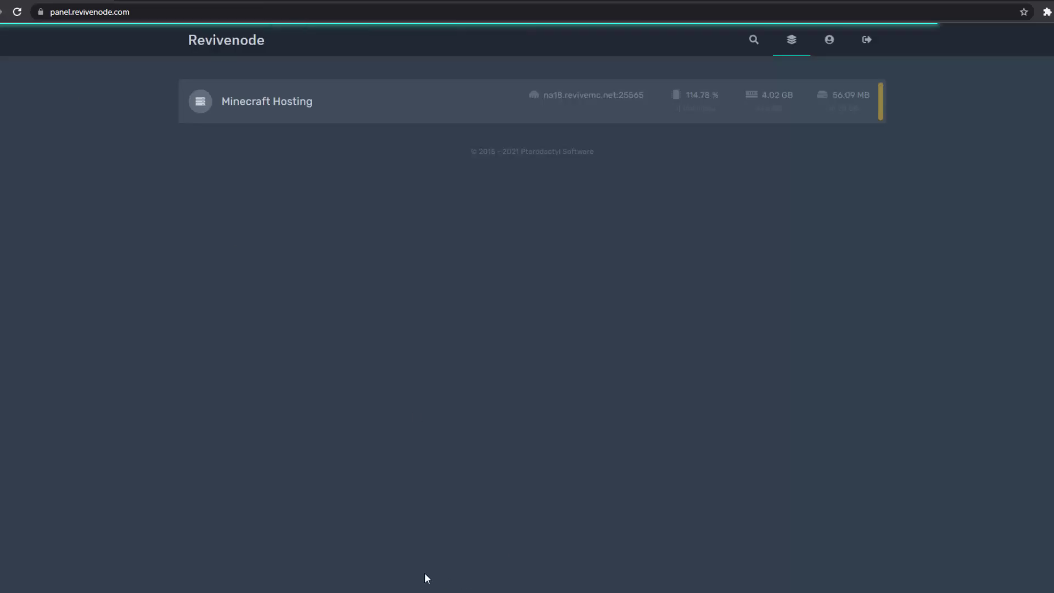
left_click(226, 102)
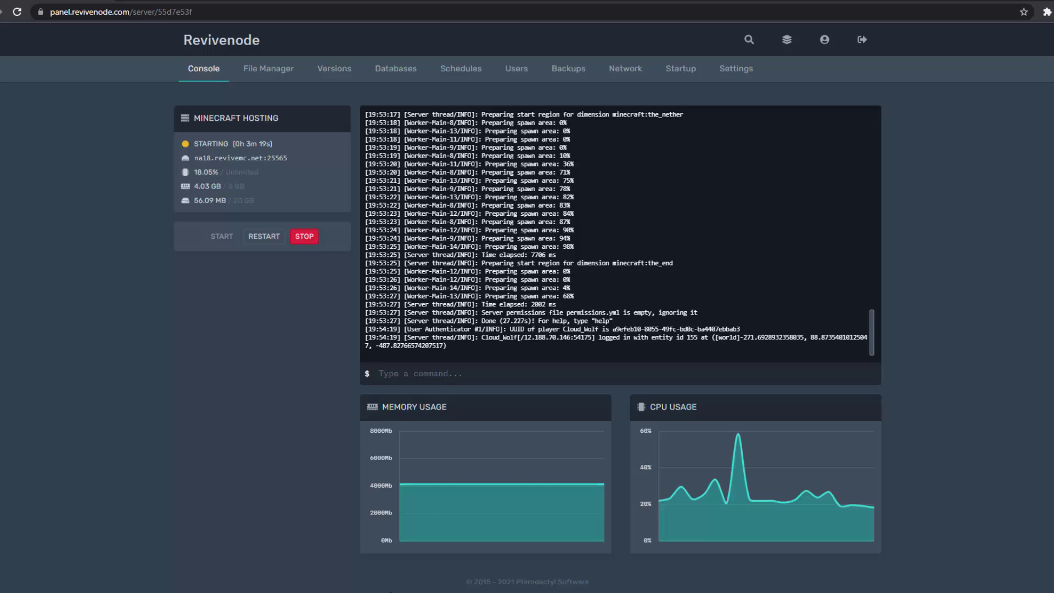
- Return to the Minecraft game and briefly open and close the chat
mouse_move(391, 591)
left_click(392, 544)
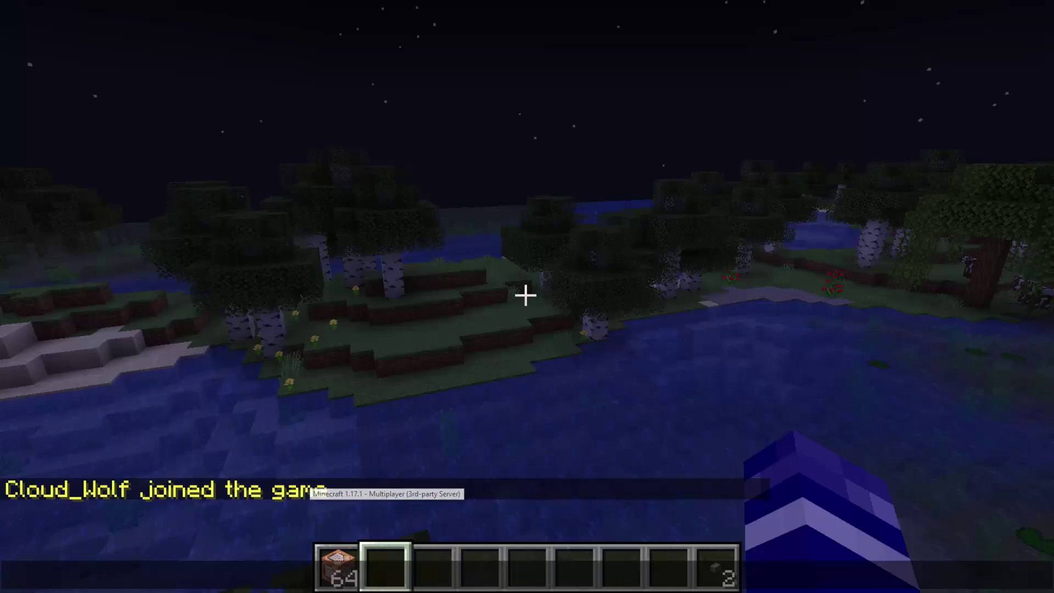
key("t")
key("Escape")
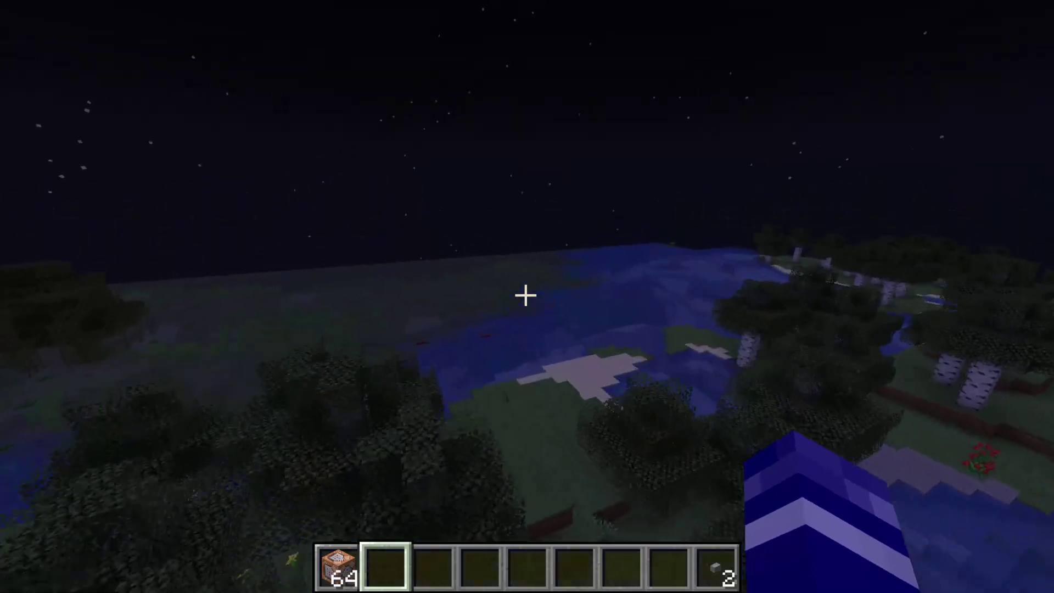
- Trim the 64 command blocks to a single one and clear the last-slot two-item stack
key("e")
left_click(350, 415)
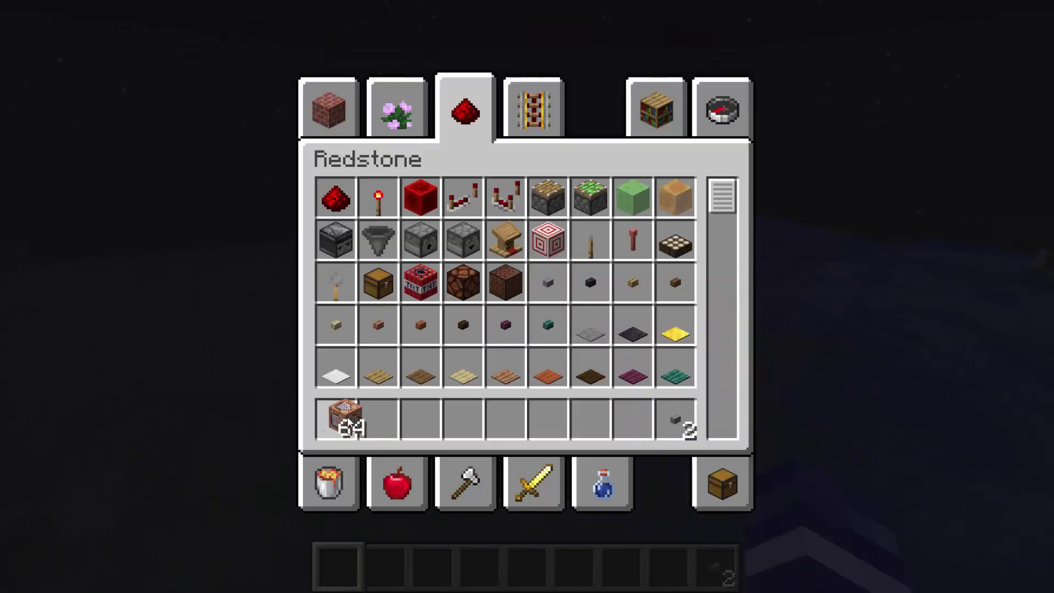
right_click(349, 416)
left_click(349, 332)
key("e")
key("e")
left_click(675, 419)
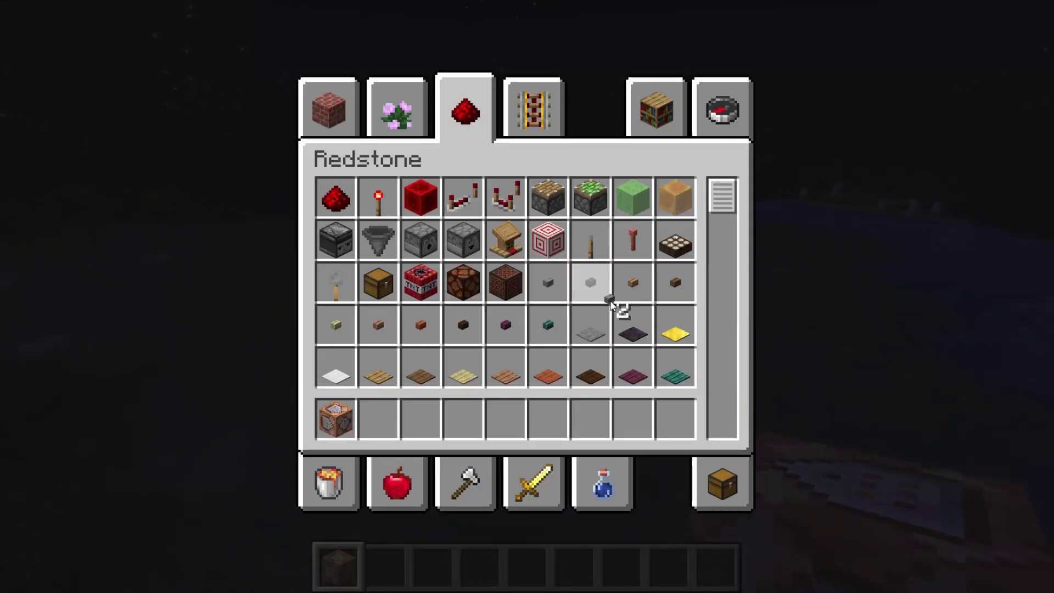
key("e")
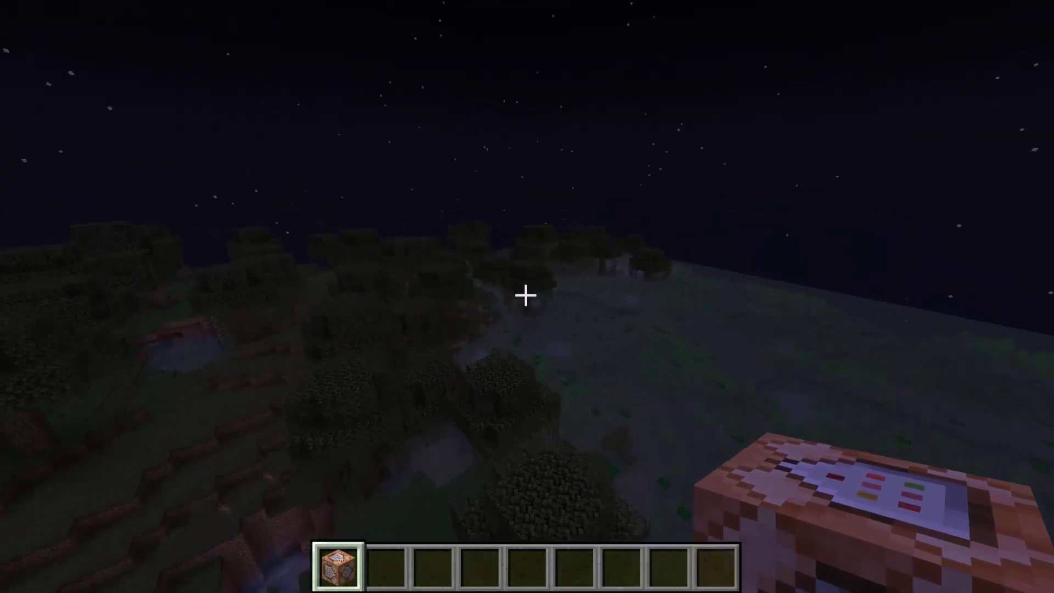
- Fly over the dark forest and river toward the mountain
key("w")
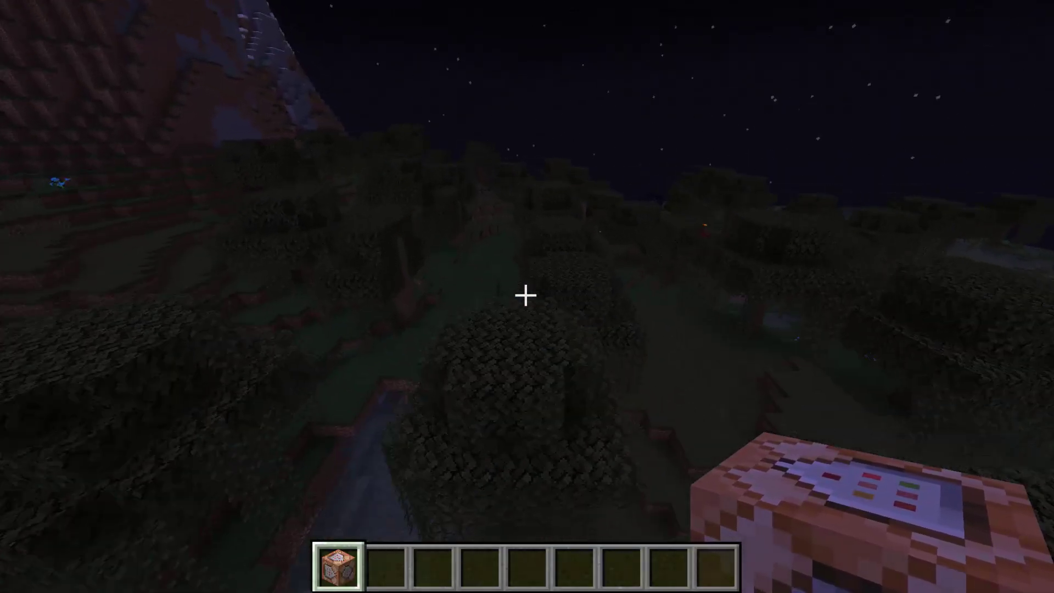
key("w")
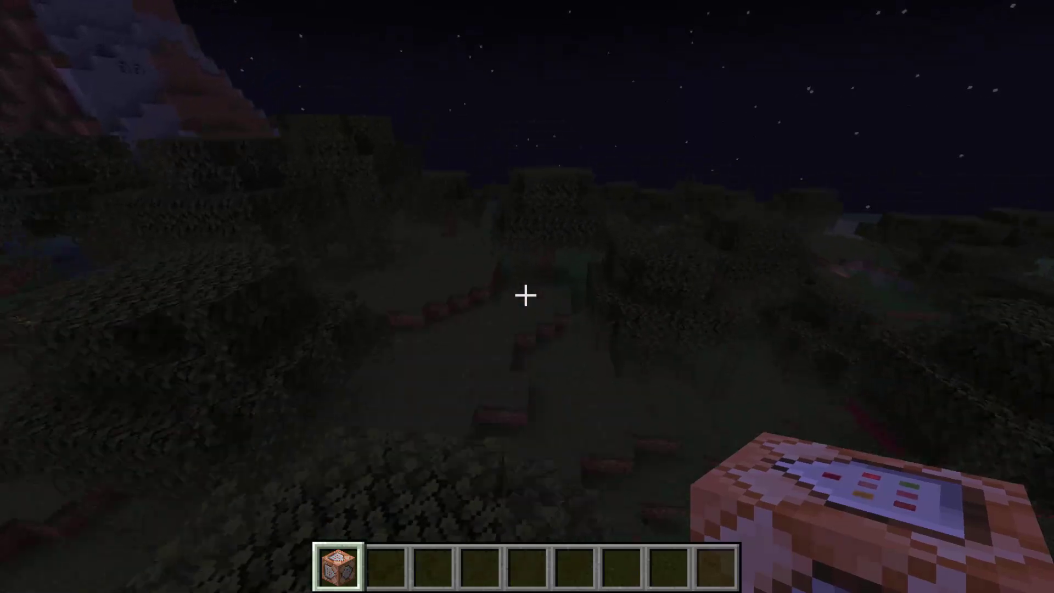
key("w")
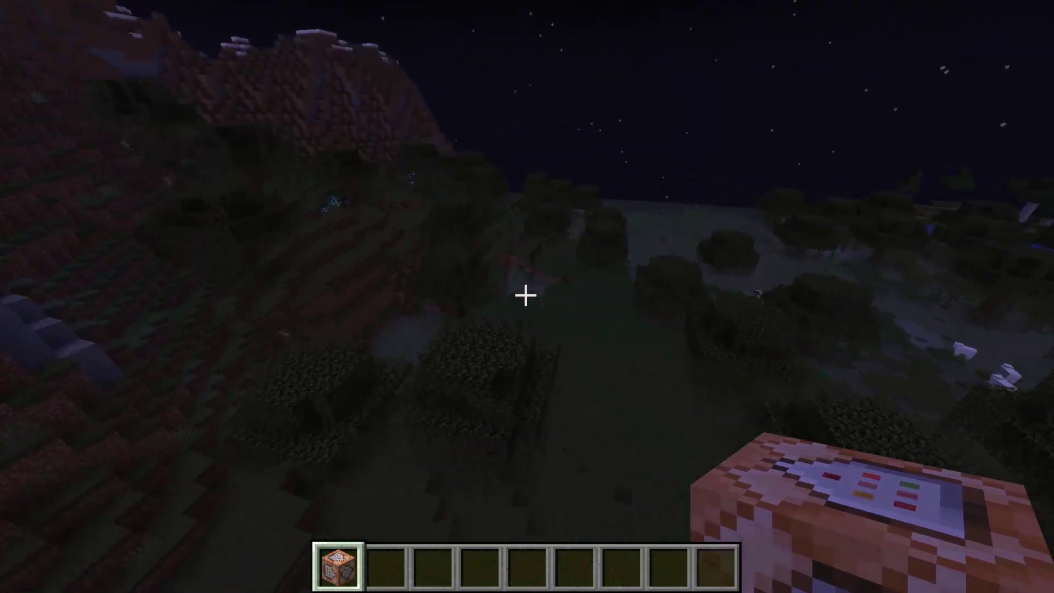
key("w")
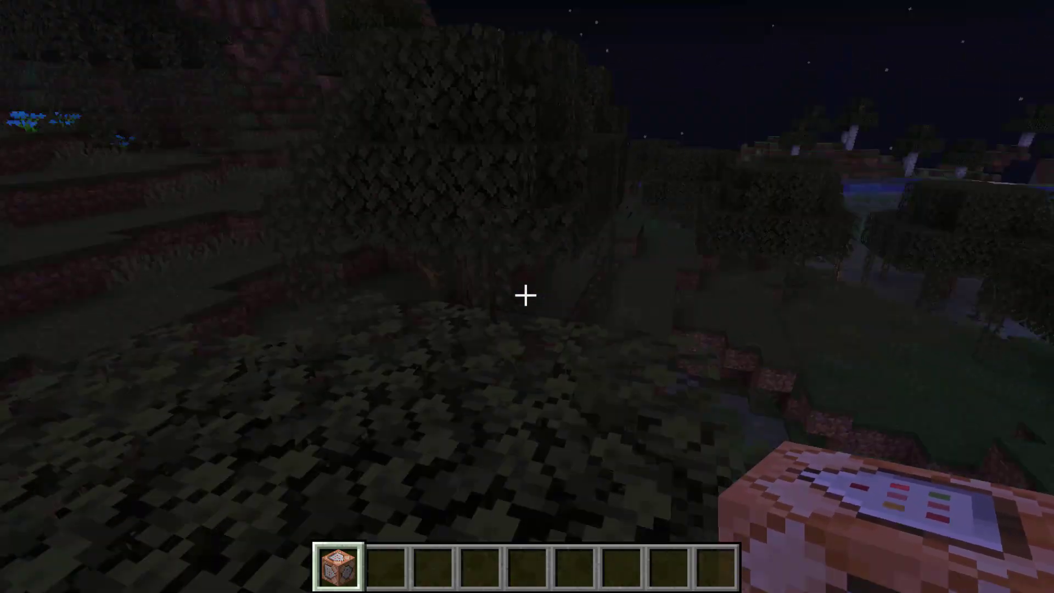
key("w")
key("space")
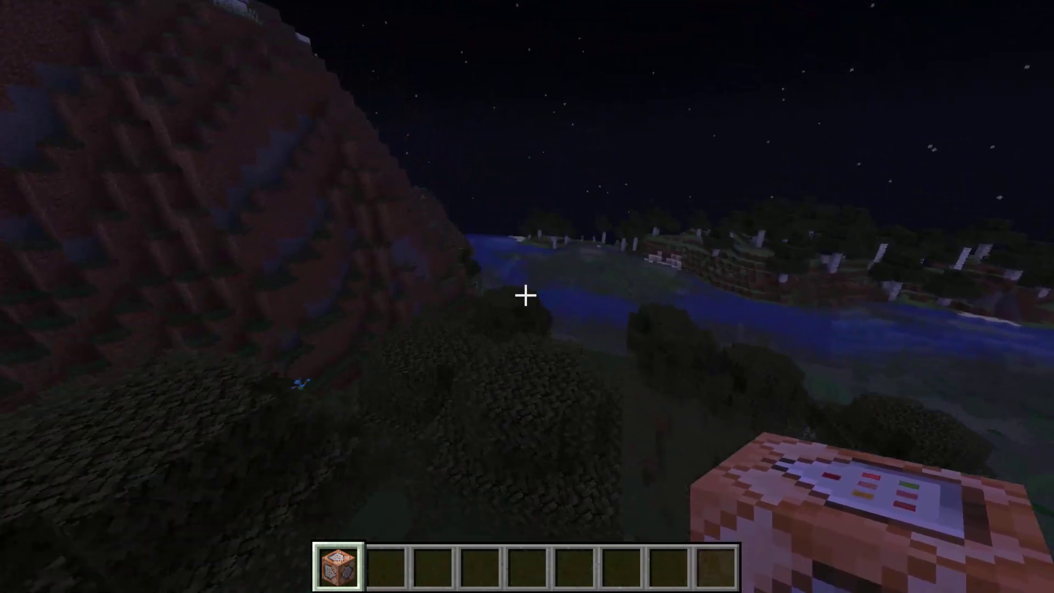
key("w")
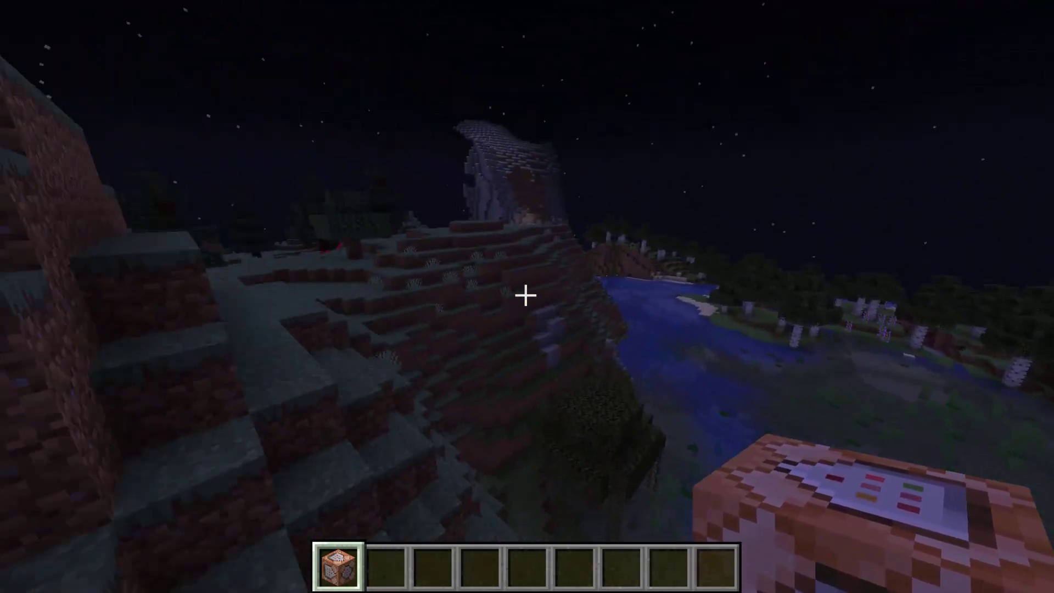
key("w")
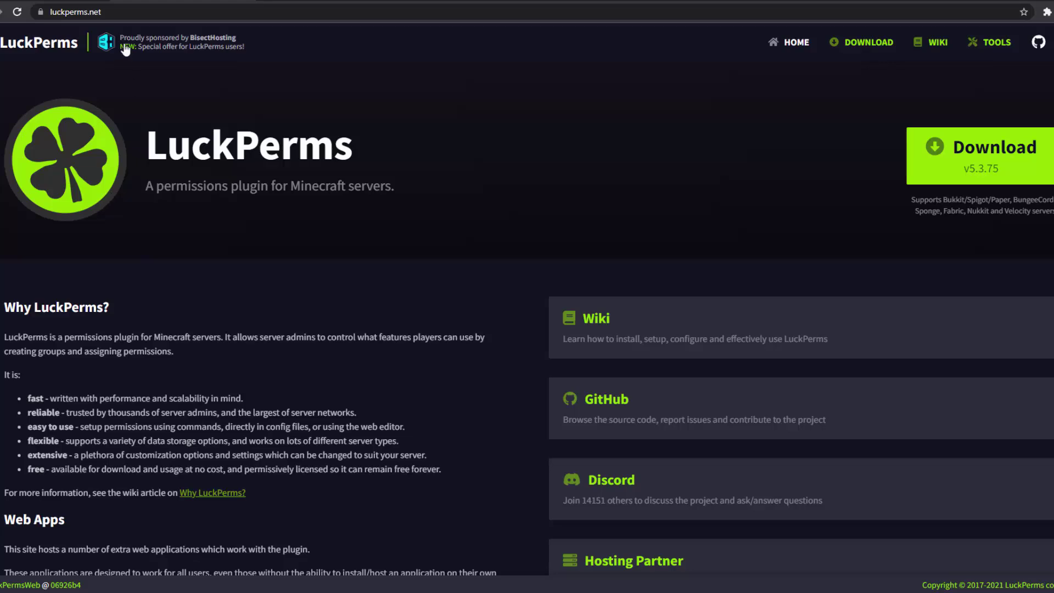
- Open the LuckPerms web editor demo
scroll(343, 296, "down", 3)
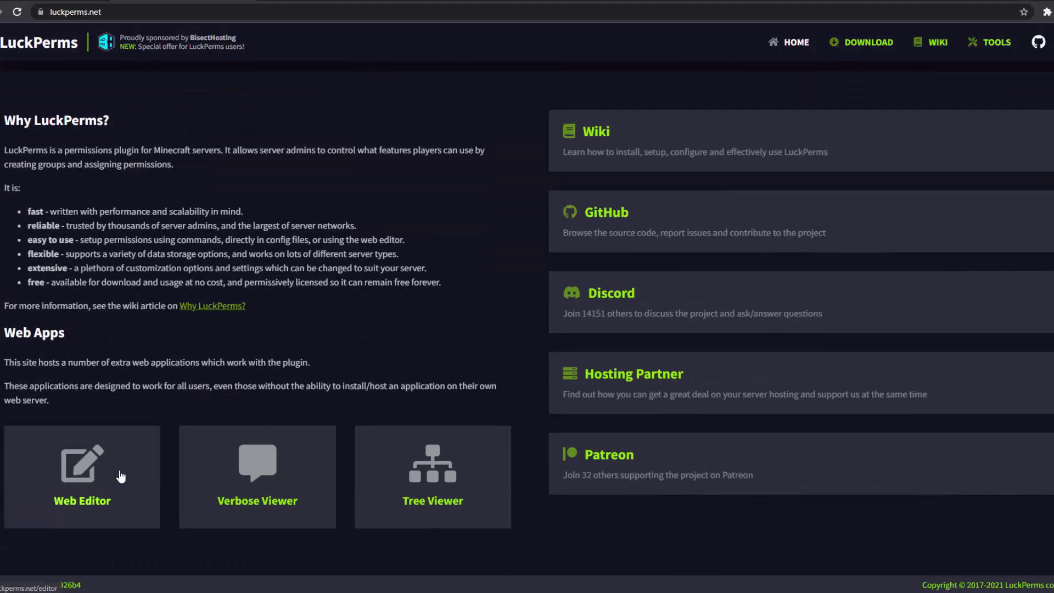
left_click(107, 489)
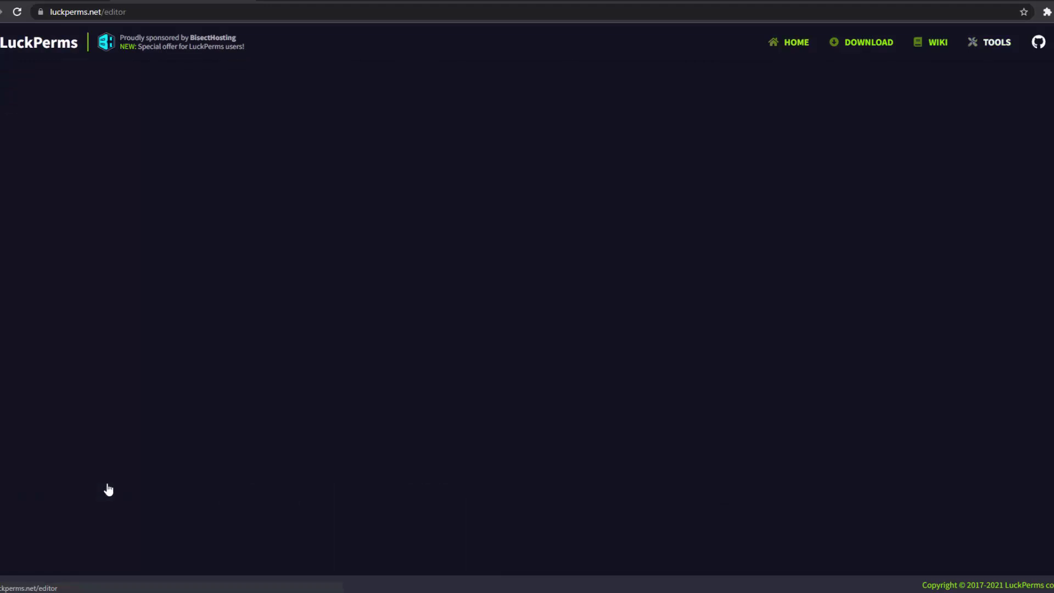
left_click(538, 299)
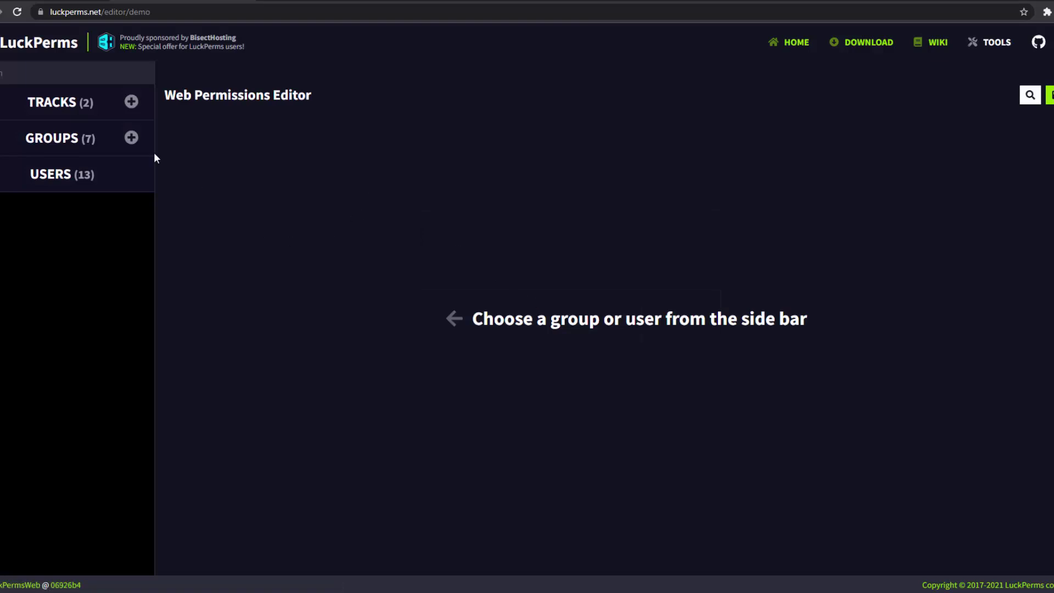
- Open and dismiss the Create a group form, then return to the LuckPerms home page
left_click(131, 137)
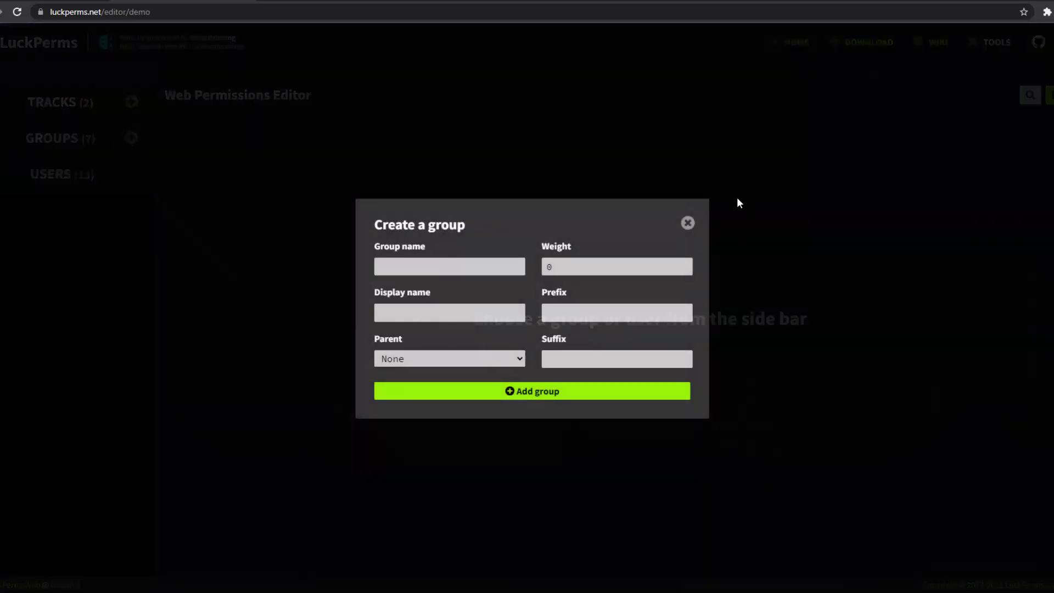
left_click(688, 223)
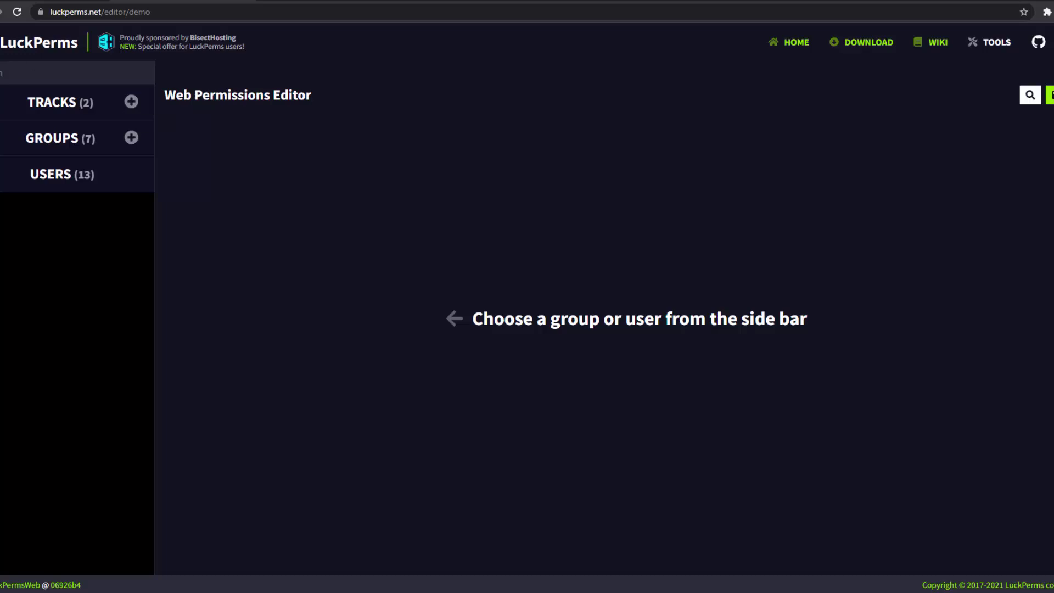
left_click(0, 12)
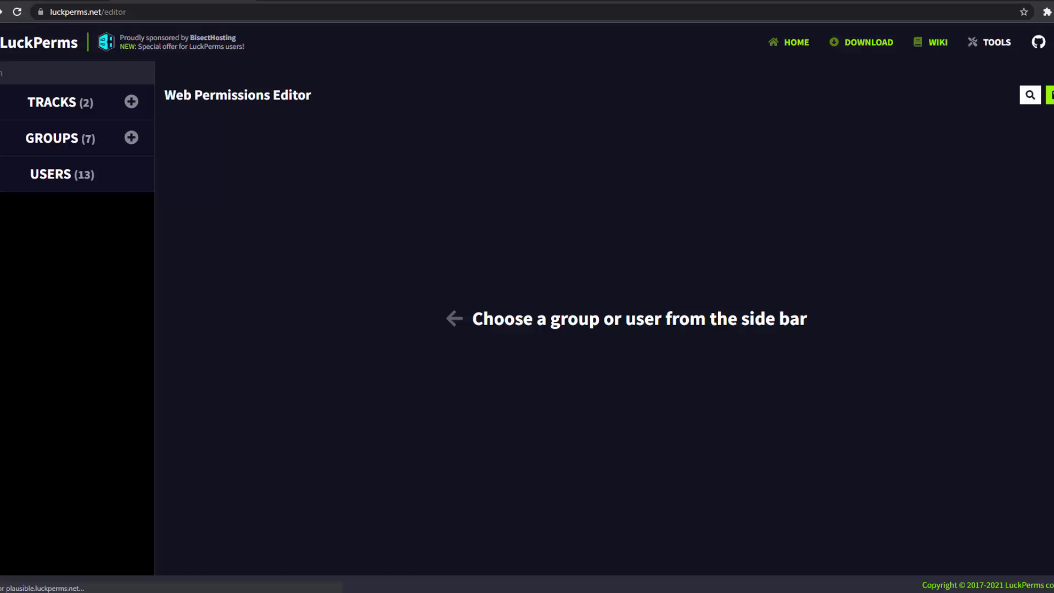
left_click(33, 43)
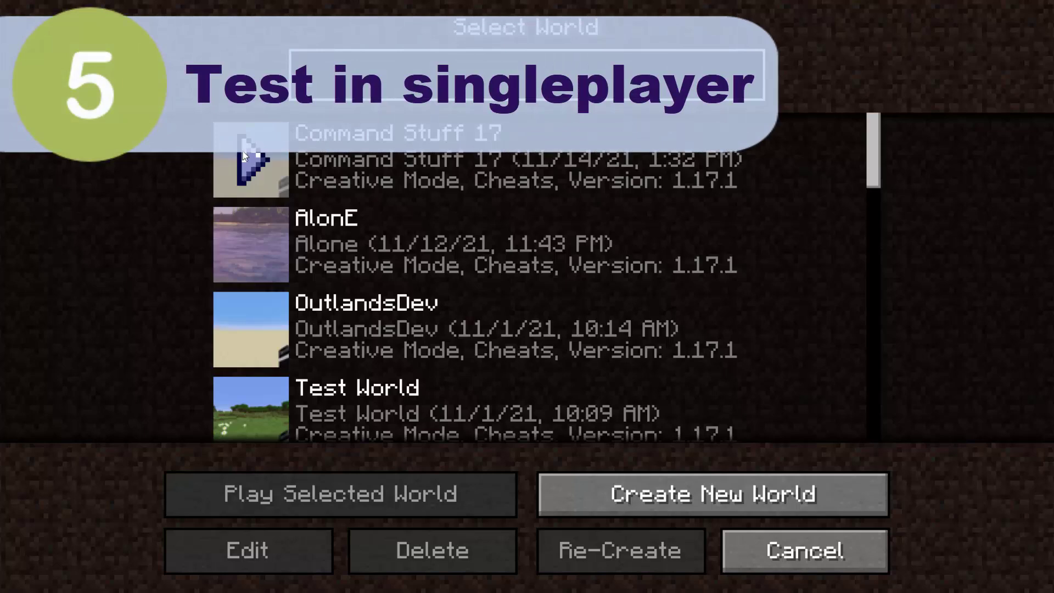
- Load Command Stuff 17 past the experimental-settings warning and fly toward the distant buildings
left_click(242, 155)
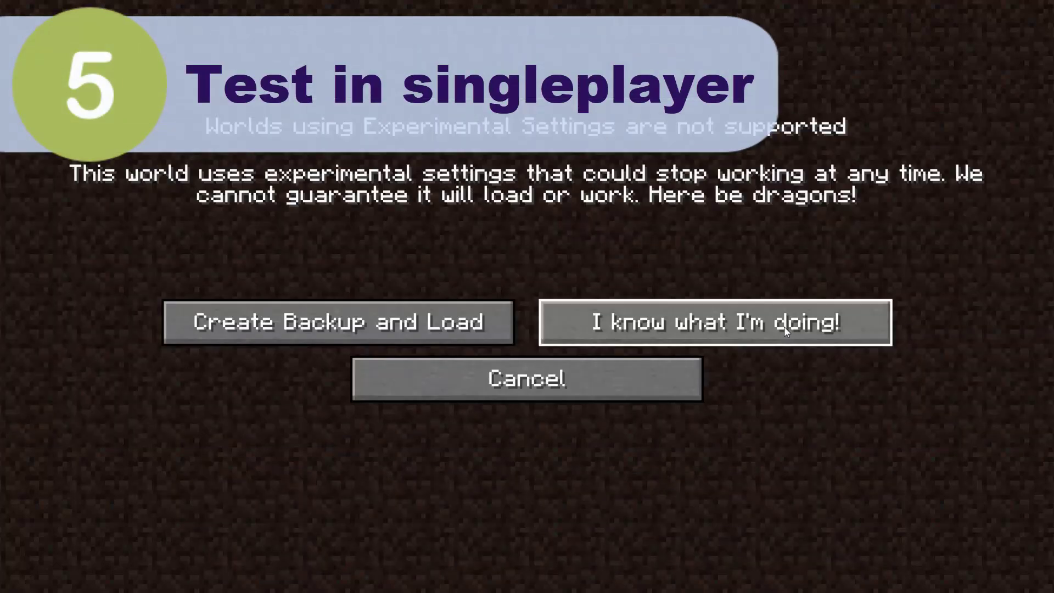
left_click(785, 326)
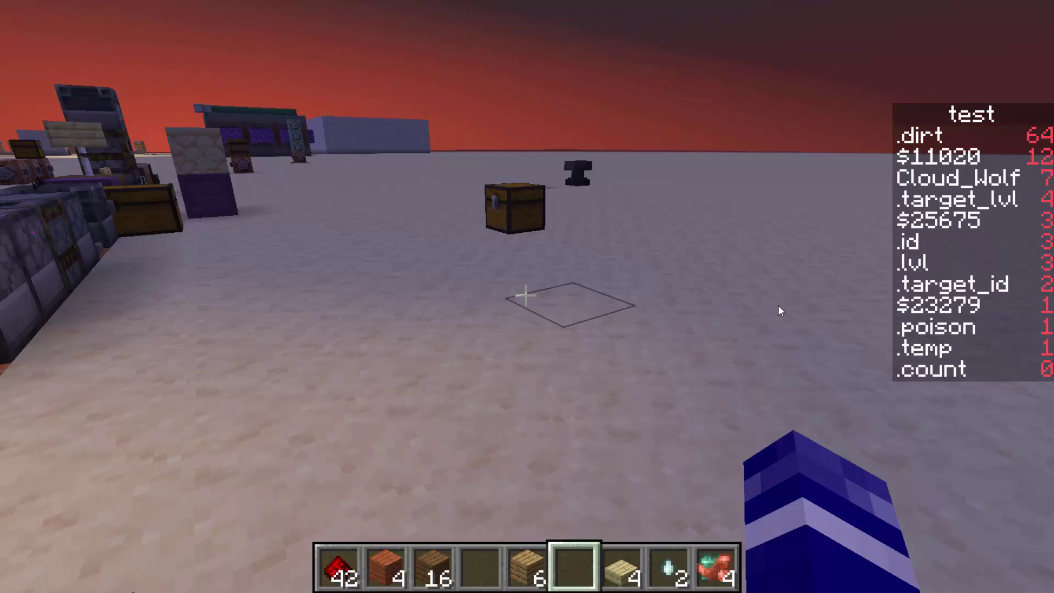
left_click(779, 306)
key("w")
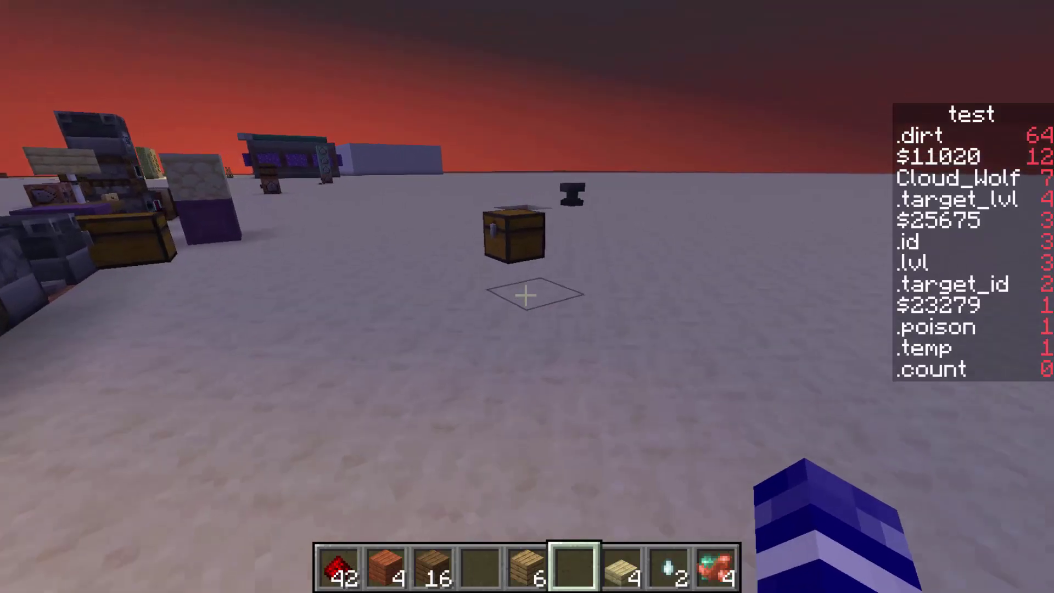
key("space")
key("space")
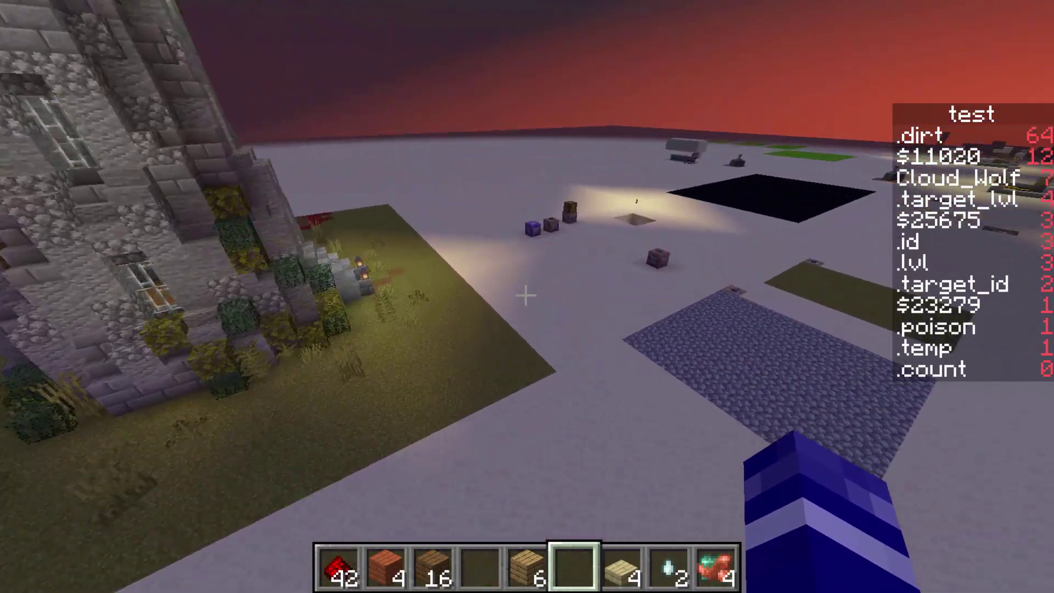
key("w")
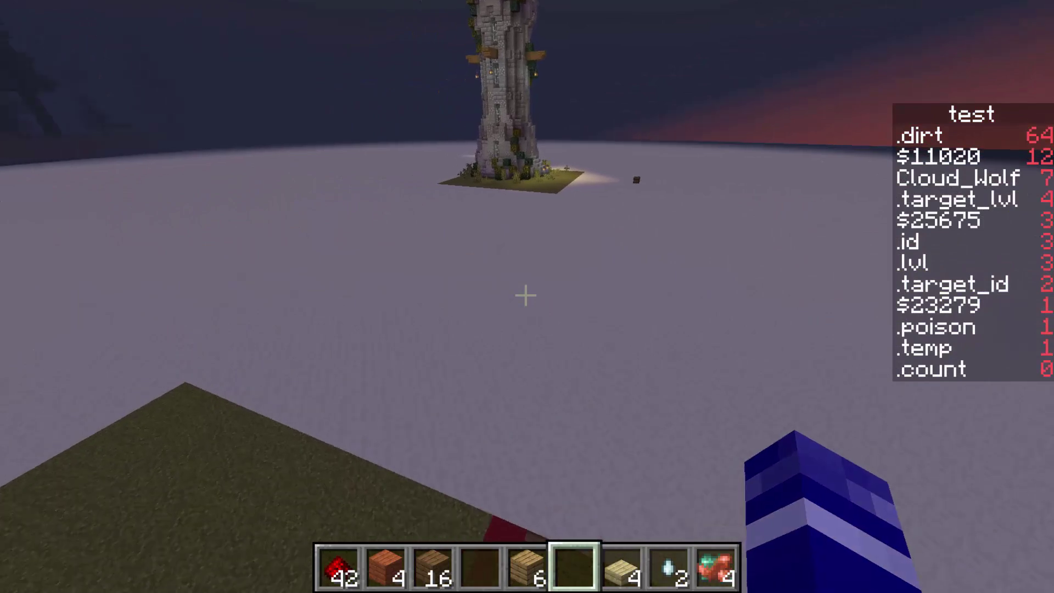
key("w")
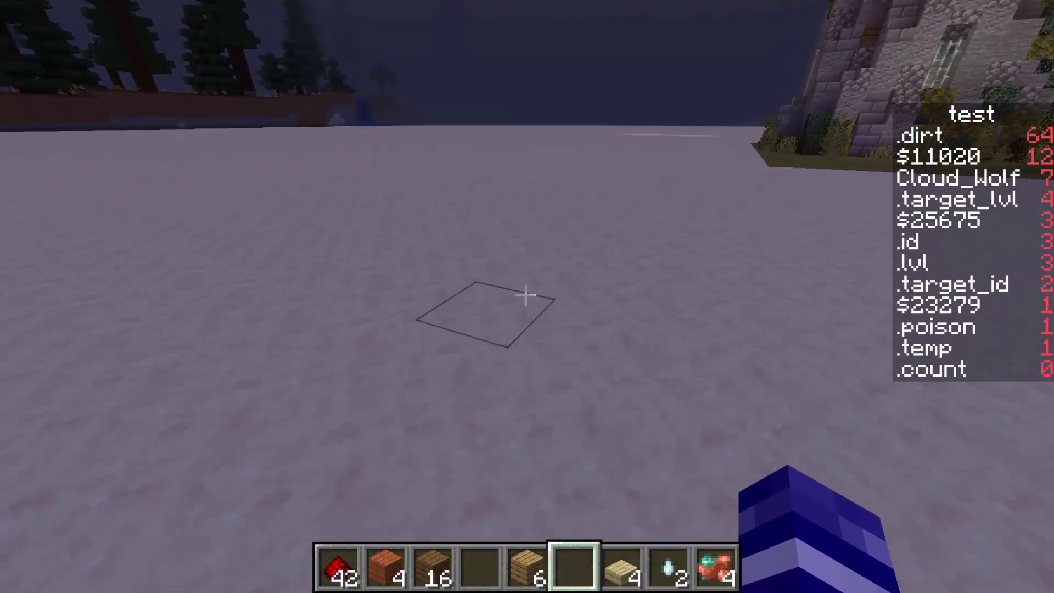
- Empty every hotbar slot, including birch slab, spruce logs, oak planks, bricks and redstone
key("e")
left_click(721, 486)
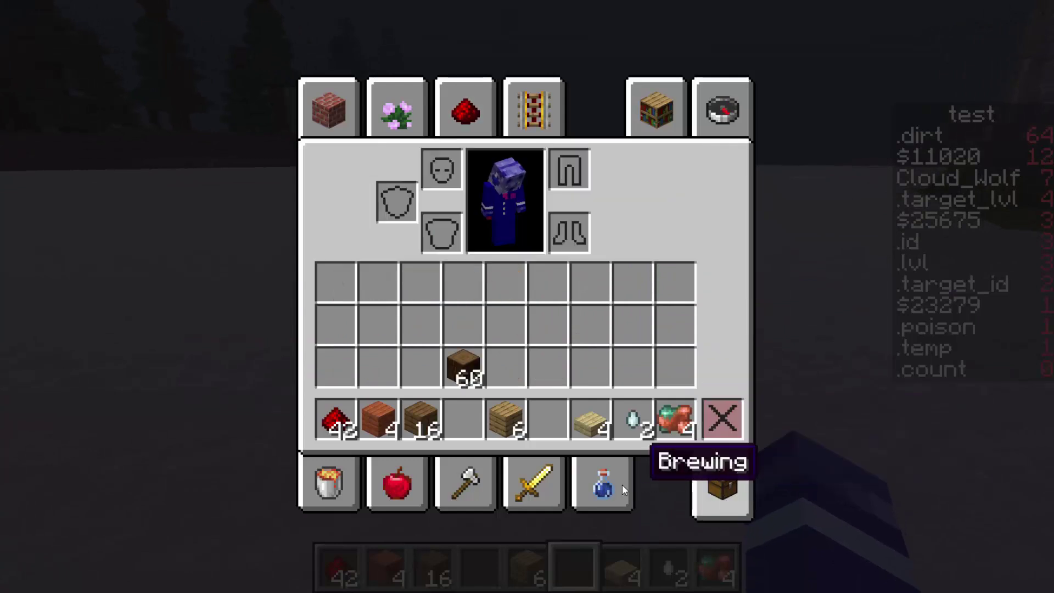
left_click(622, 486)
left_click(583, 428, "shift")
left_click(723, 484)
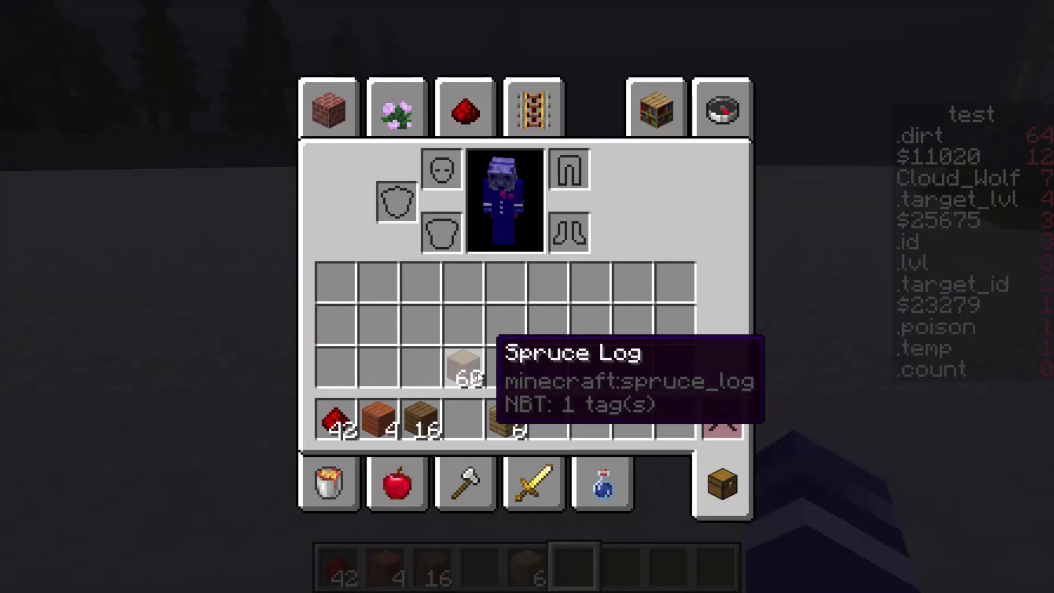
left_click(474, 374, "shift")
left_click(479, 477)
left_click(506, 419, "shift")
left_click(464, 419, "shift")
left_click(421, 419, "shift")
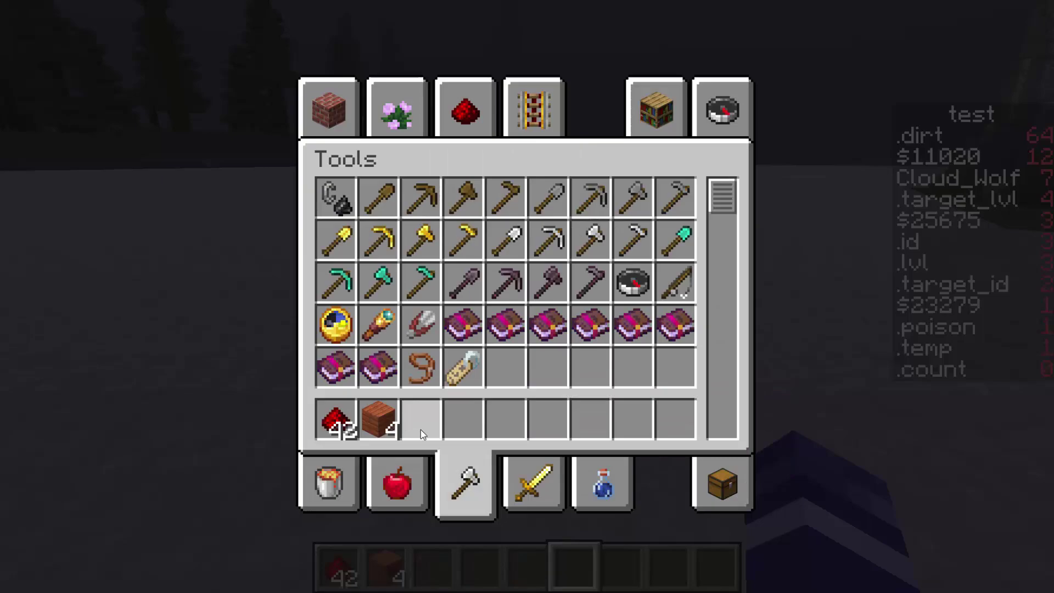
left_click(379, 419, "shift")
left_click(336, 419, "shift")
key("e")
- Walk forward toward the treeline
scroll(526, 297, "up", 5)
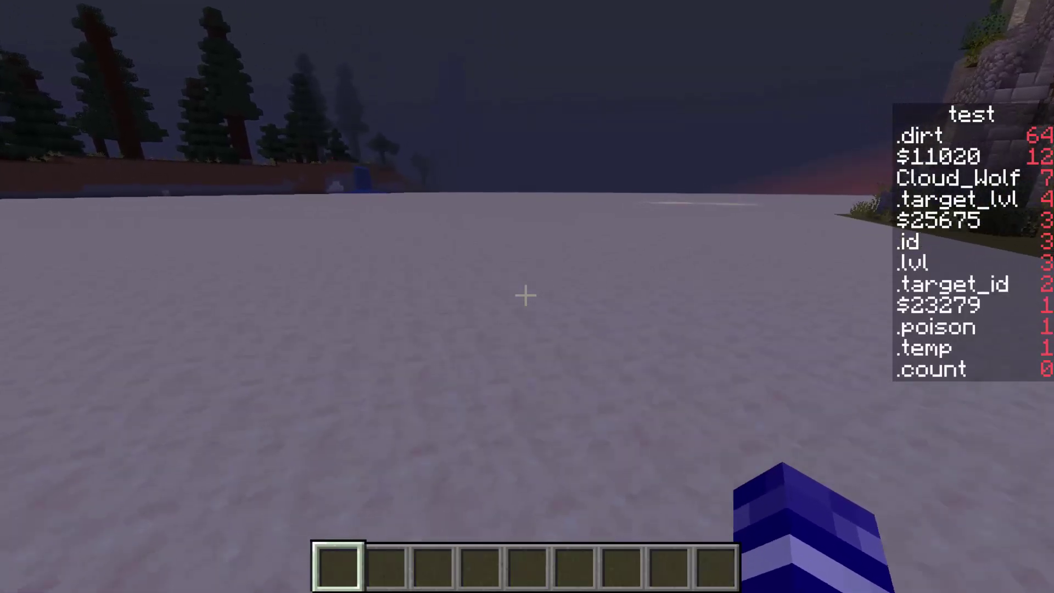
key("w")
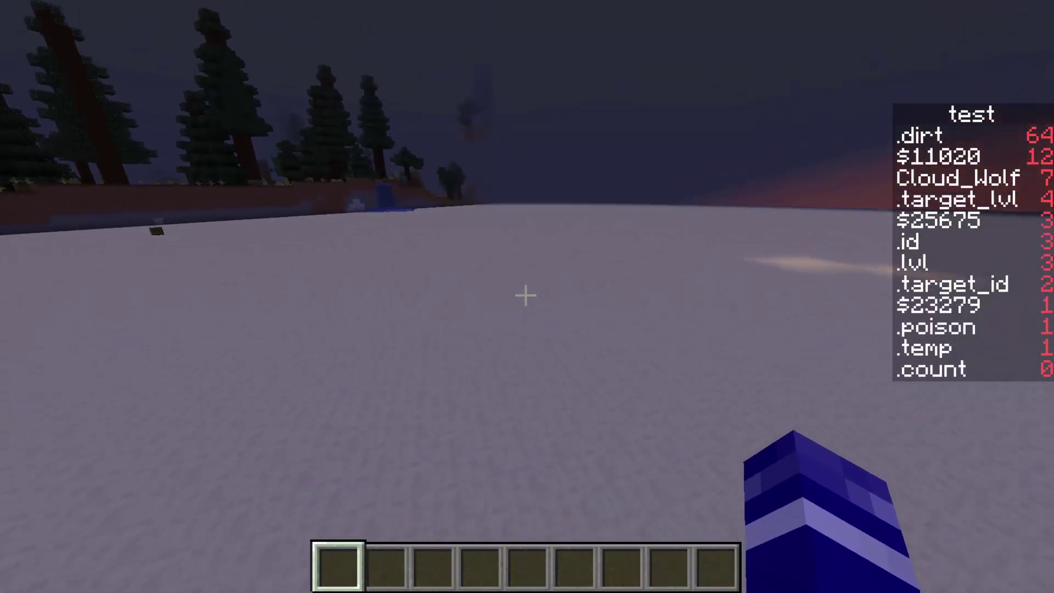
key("w")
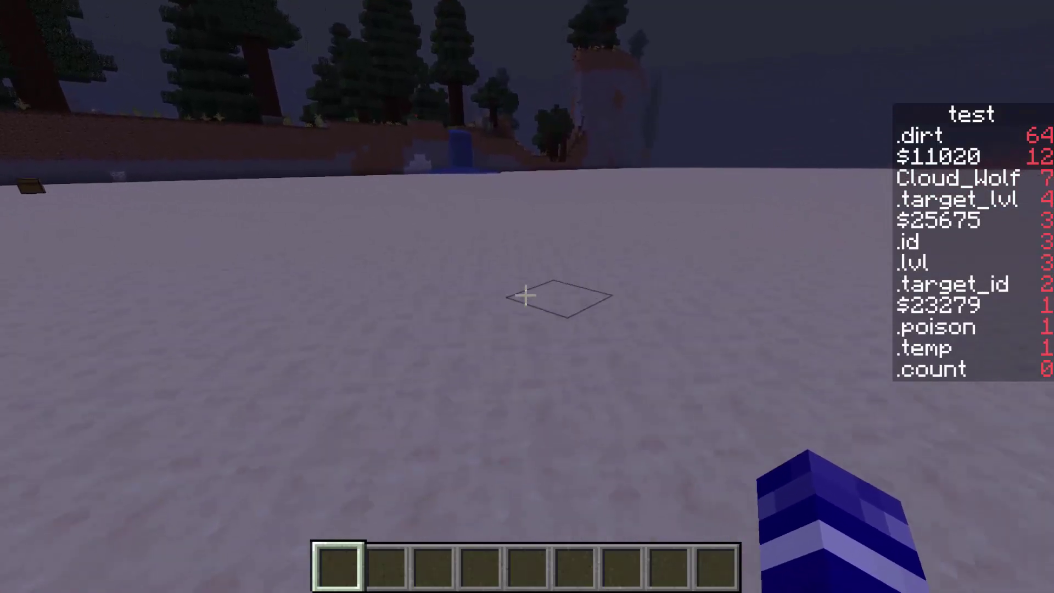
key("w")
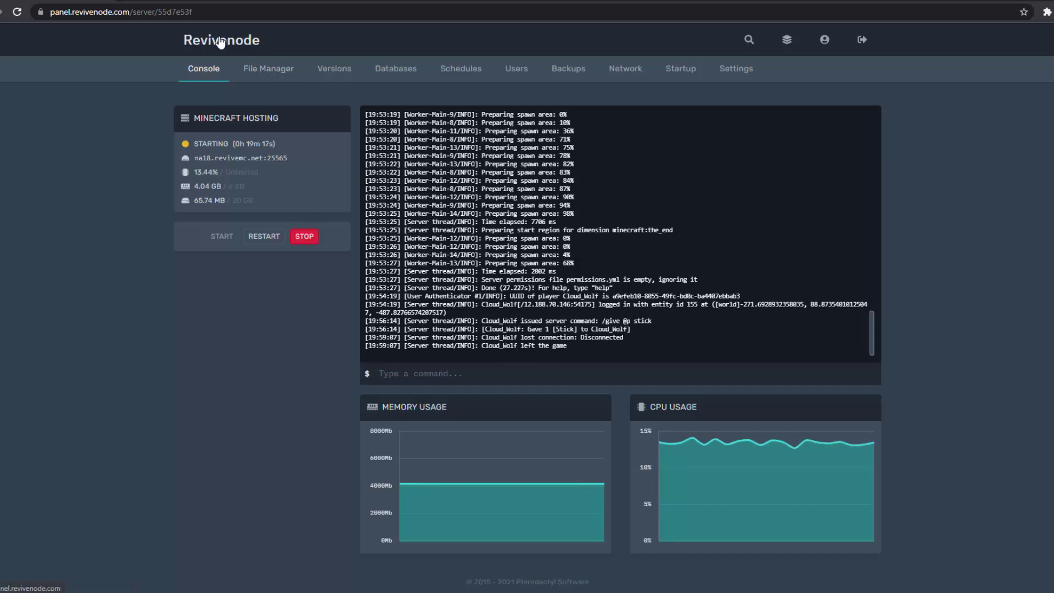
- Switch to the MCProHosting browser tab
left_click(380, 2)
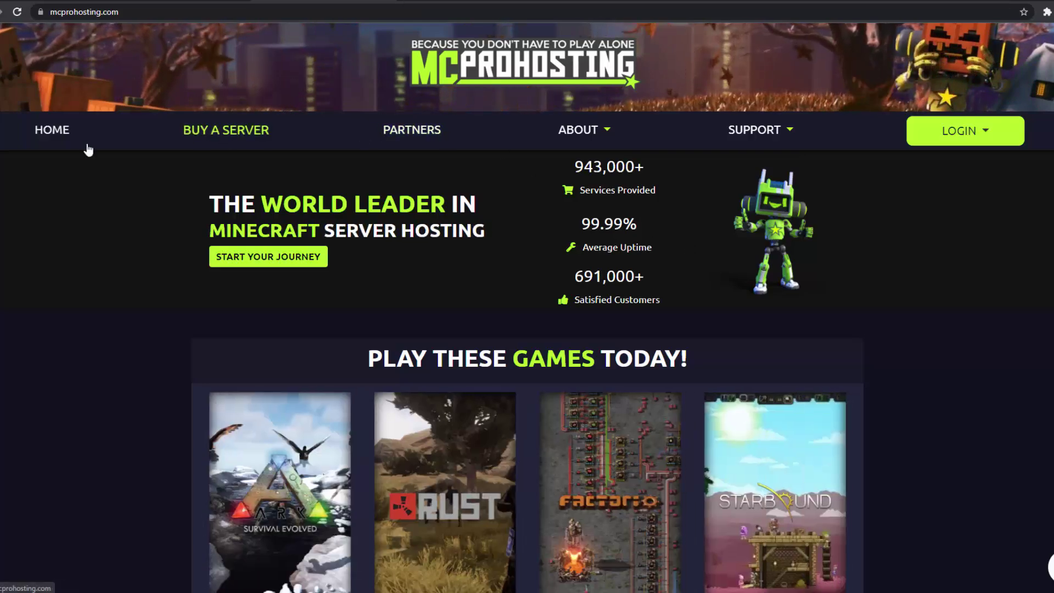
- Go to BUY A SERVER and choose the Minecraft card to view plan tiers
left_click(220, 132)
scroll(565, 339, "down", 4)
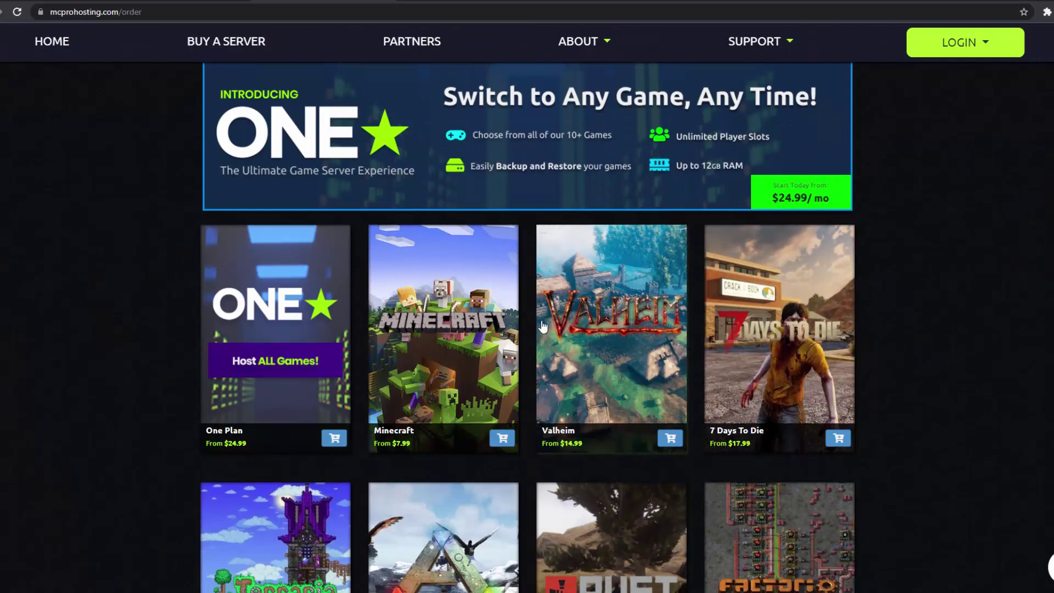
left_click(412, 356)
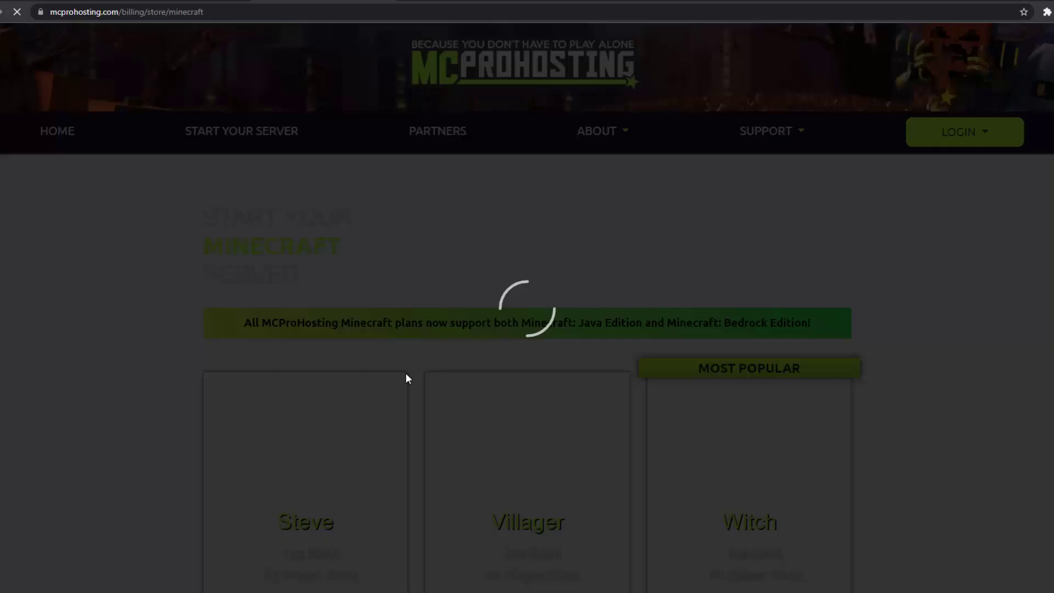
scroll(406, 377, "down", 2)
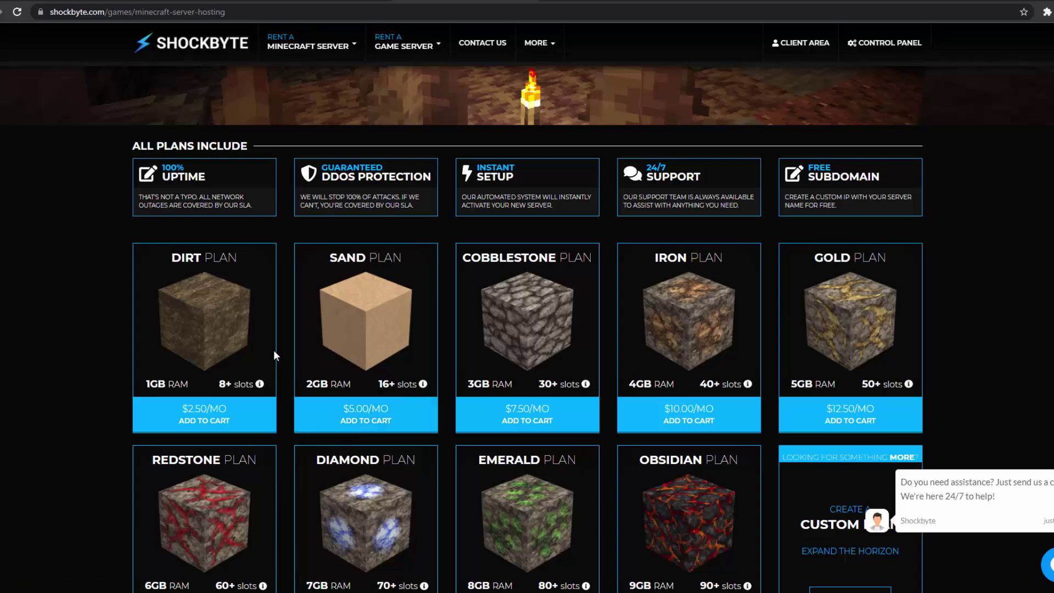
- Scroll up Shockbyte's Minecraft plans page and close the 50% Discount popup
scroll(295, 307, "up", 4)
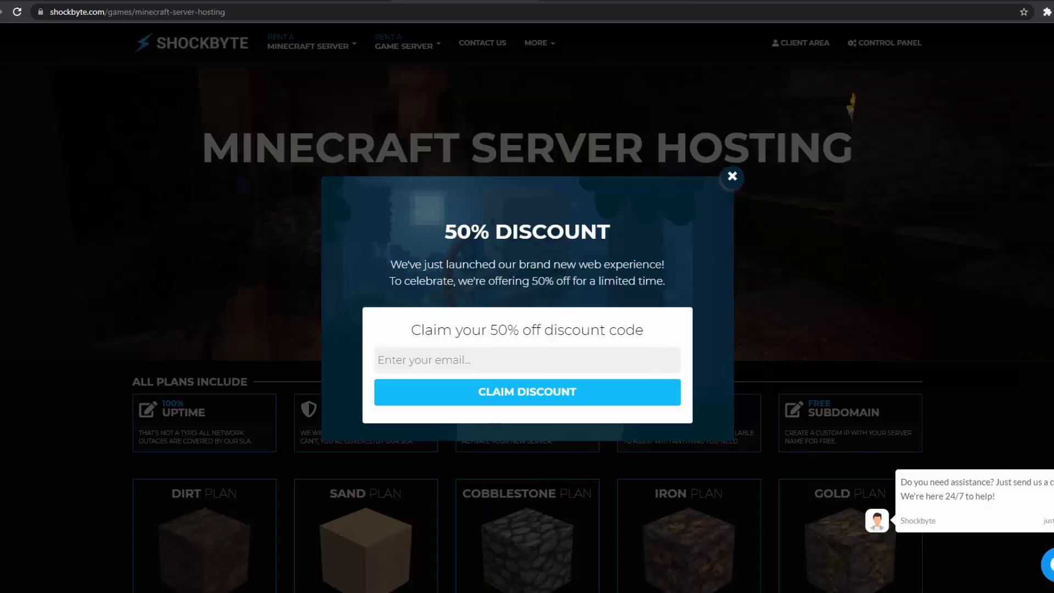
left_click(732, 178)
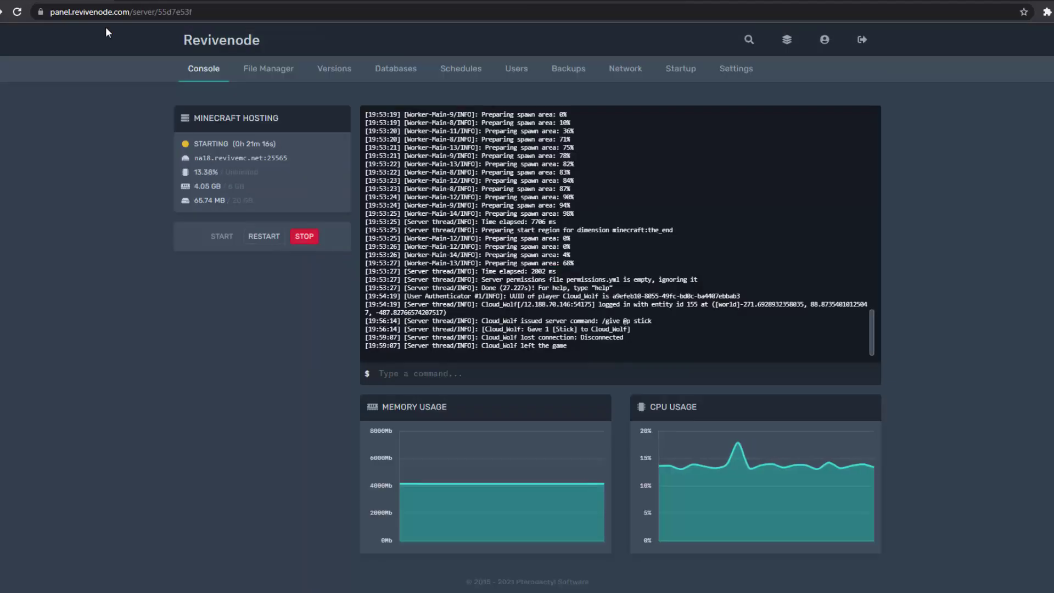
- Compare Revivenode's Premium Minecraft plans against Shockbyte's, then return to the Revivenode panel tab
left_click(578, 0)
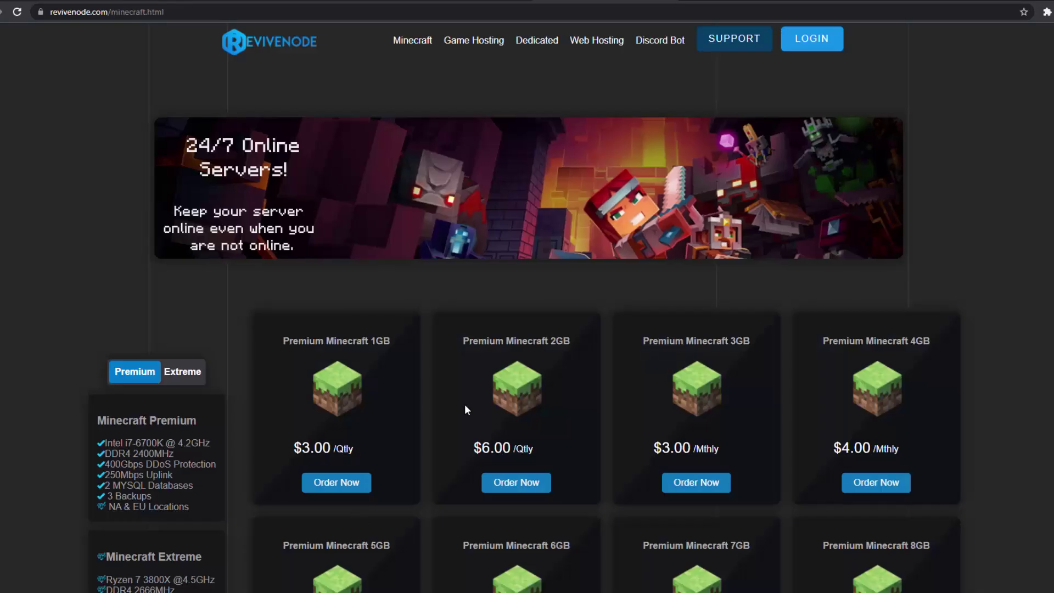
scroll(390, 423, "down", 2)
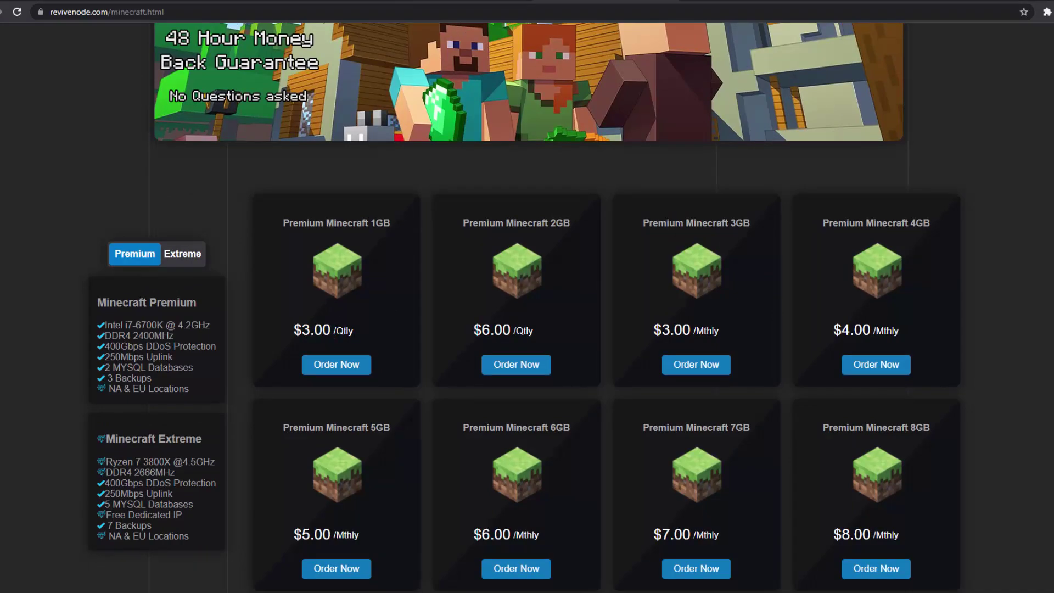
left_click(462, 1)
scroll(275, 498, "down", 3)
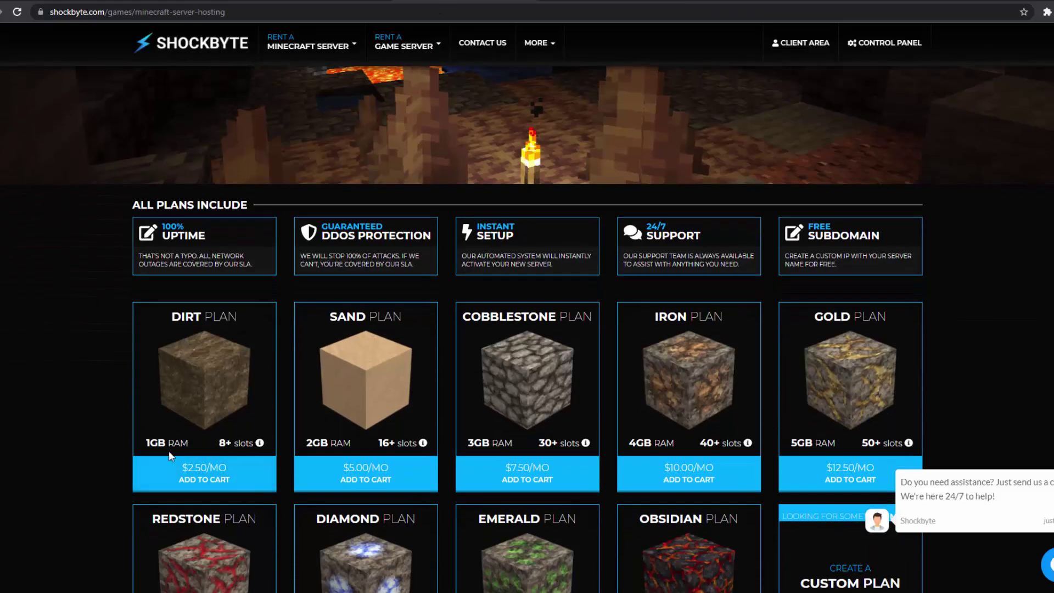
key("ctrl+Tab")
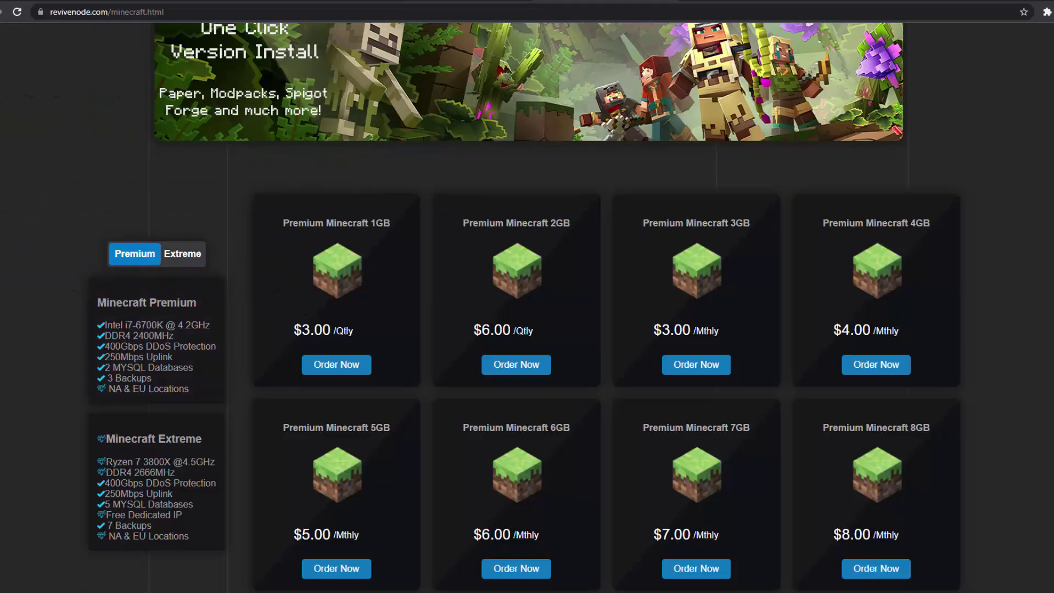
key("ctrl+Tab")
key("ctrl+Tab")
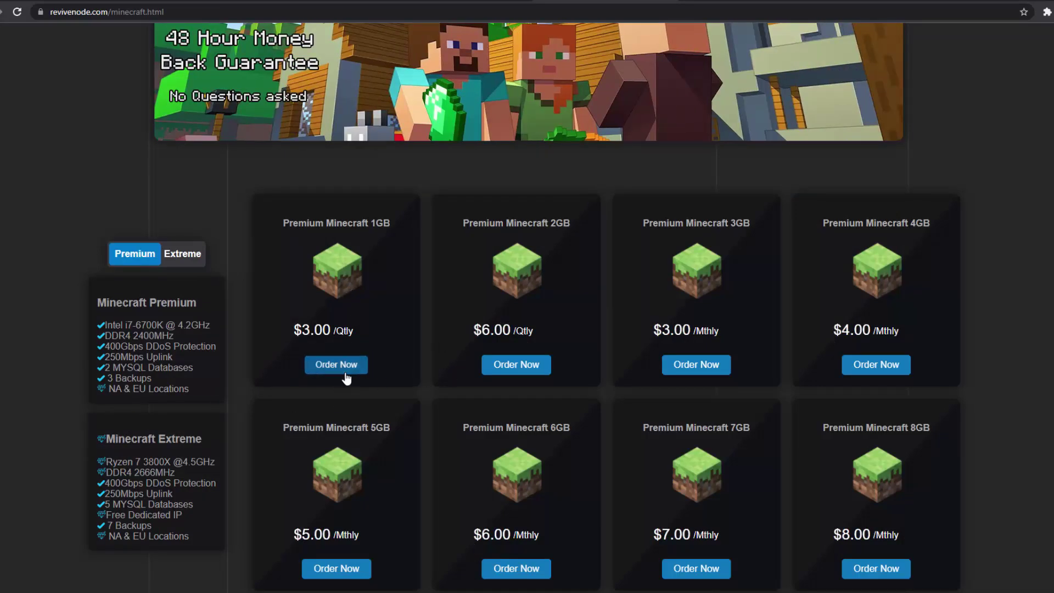
scroll(532, 376, "up", 2)
left_click(83, 1)
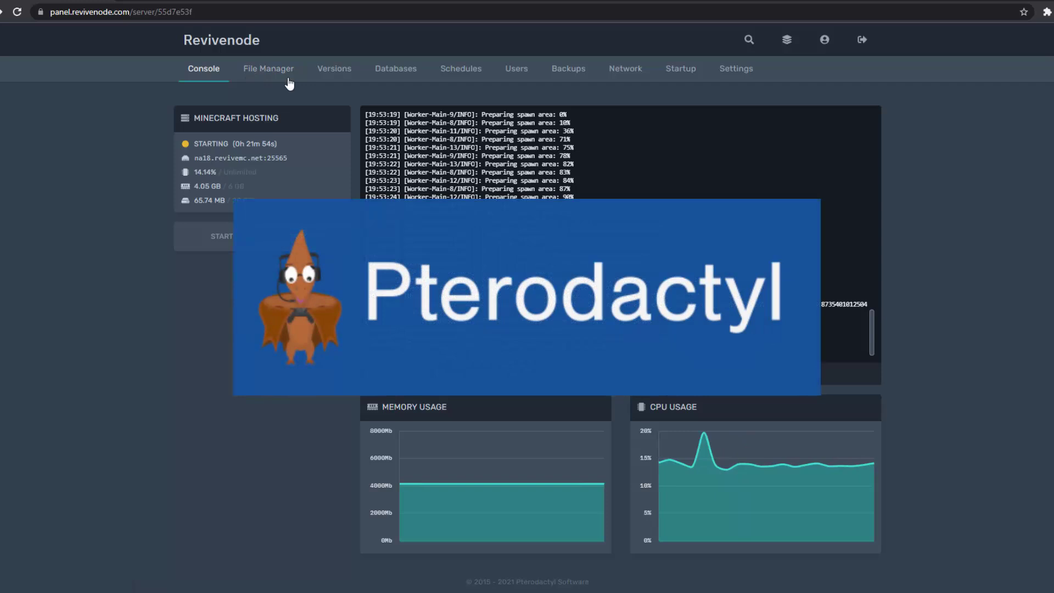
- Browse the File Manager, open and close banned-players.json's actions menu, then go to Versions
left_click(268, 75)
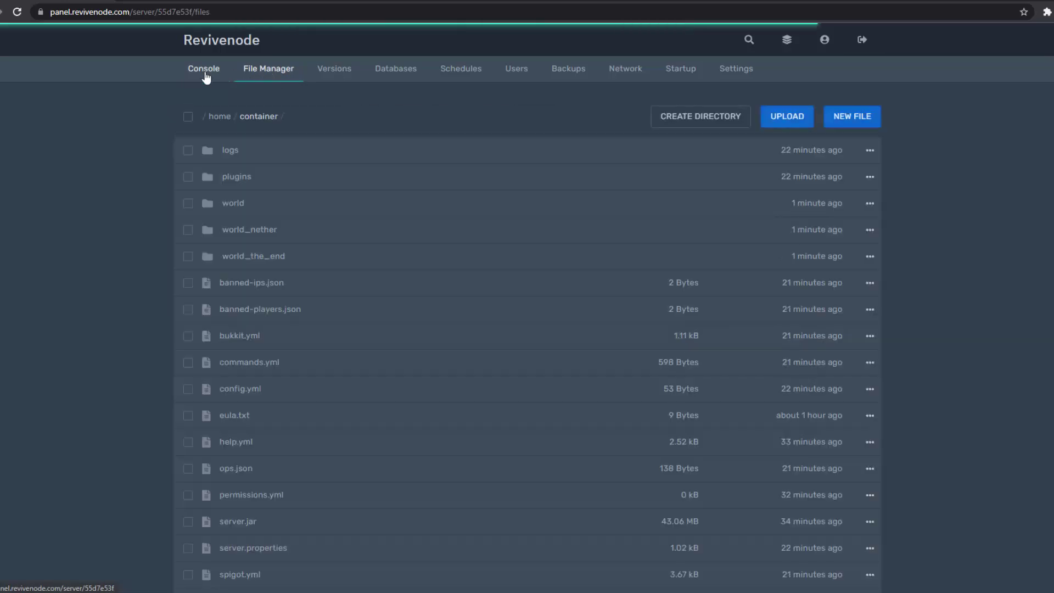
scroll(252, 297, "down", 2)
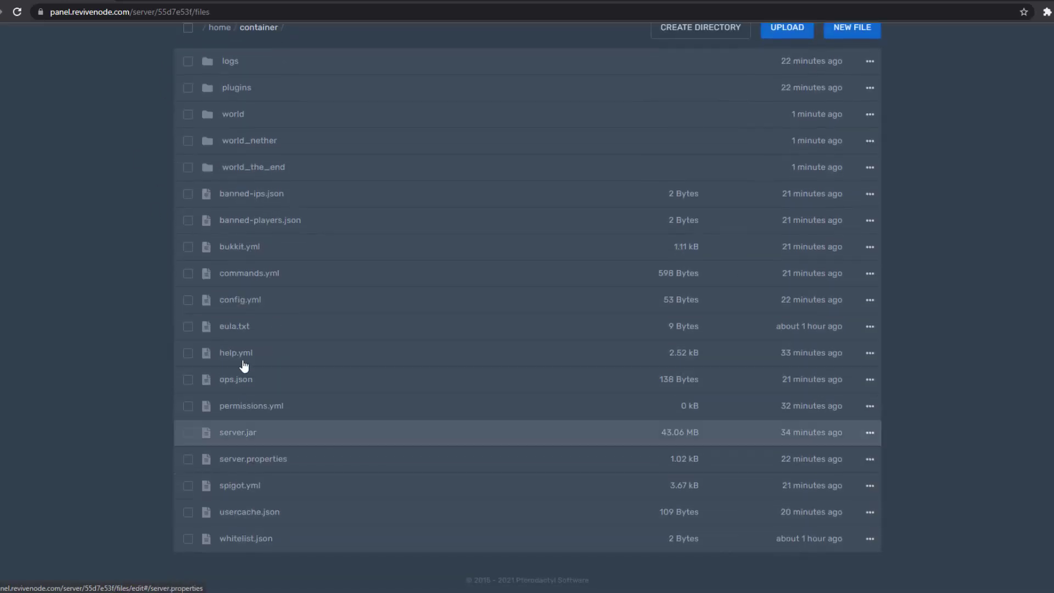
scroll(244, 367, "up", 2)
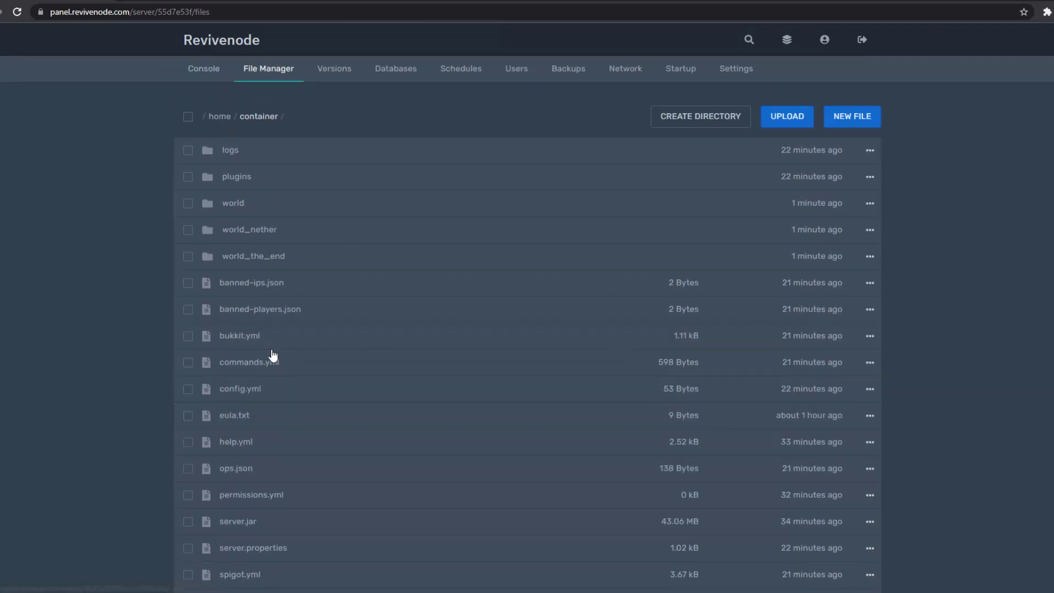
scroll(274, 353, "down", 2)
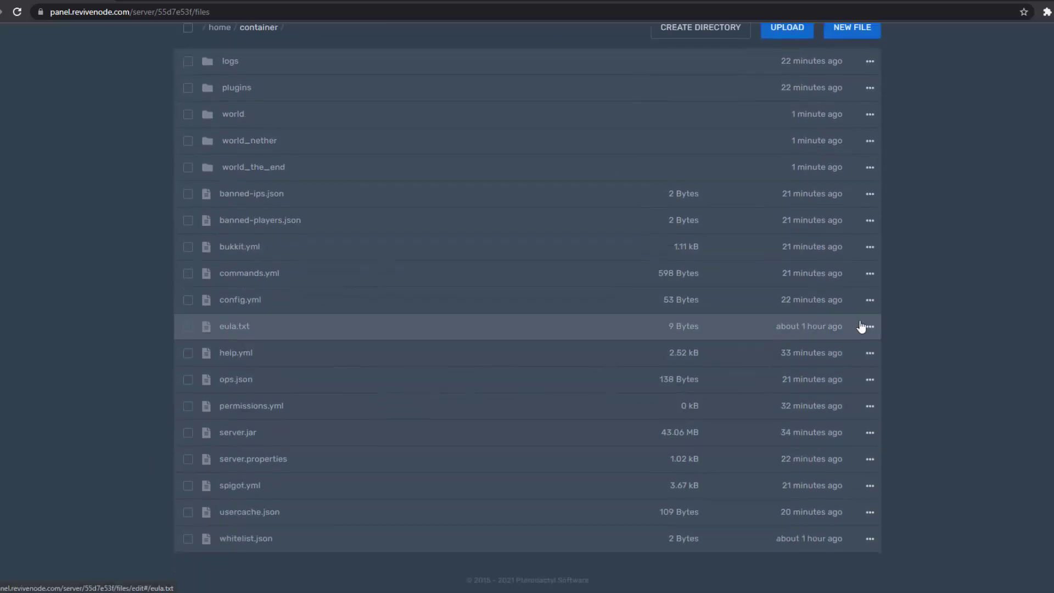
scroll(868, 435, "up", 2)
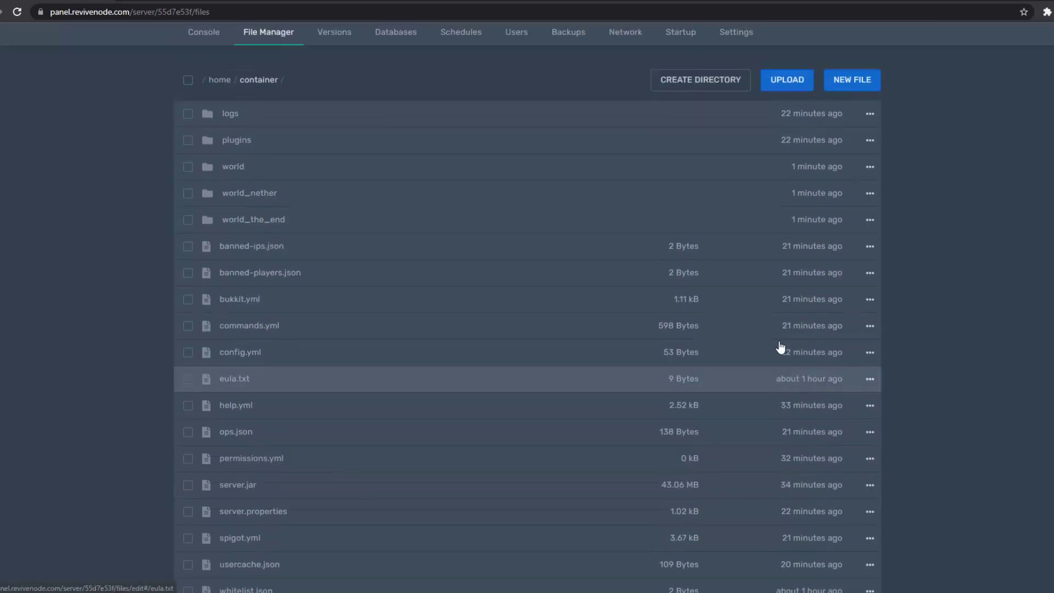
left_click(870, 309)
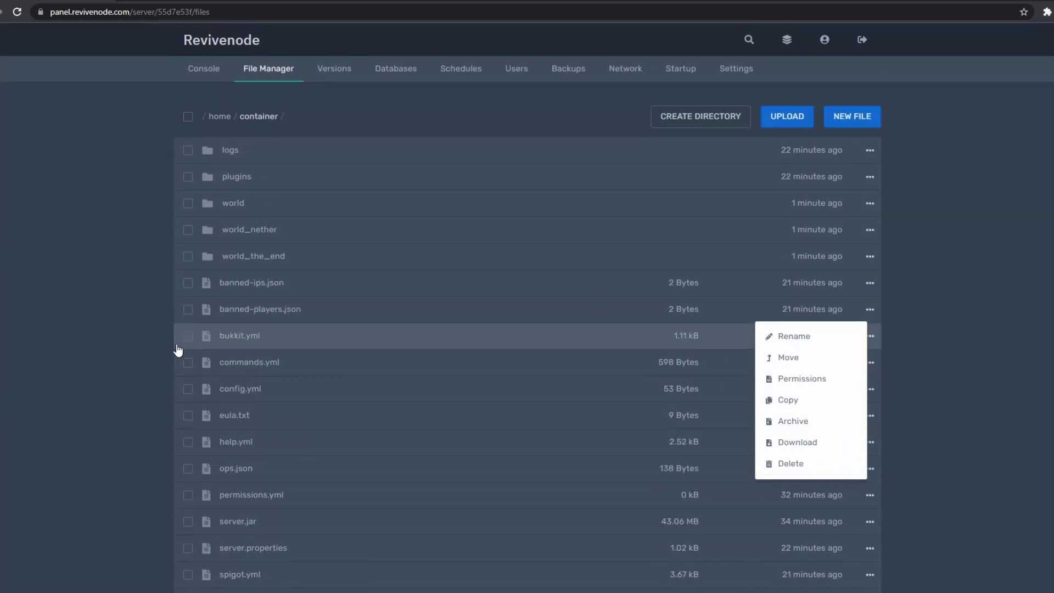
left_click(131, 329)
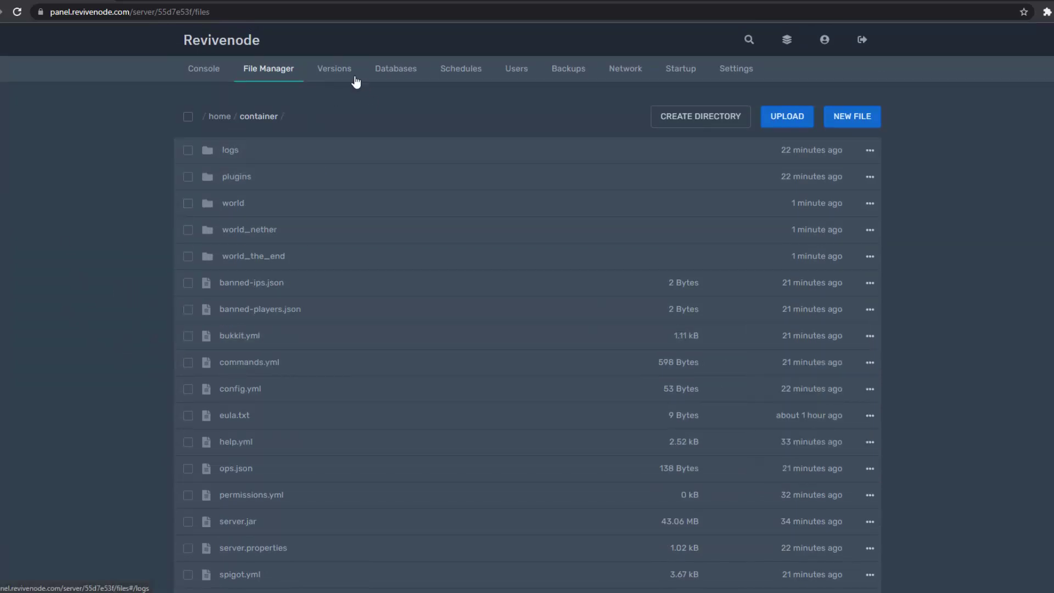
left_click(336, 70)
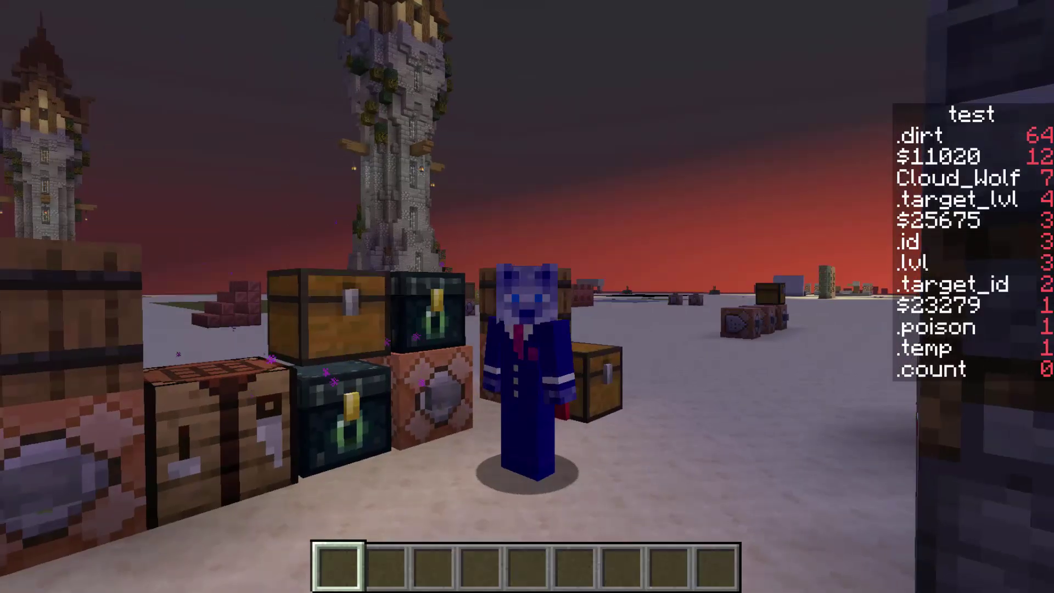
- Fly back from the chests over the plain, then close in on the tower's wooden ledge
key("space")
key("space")
key("s")
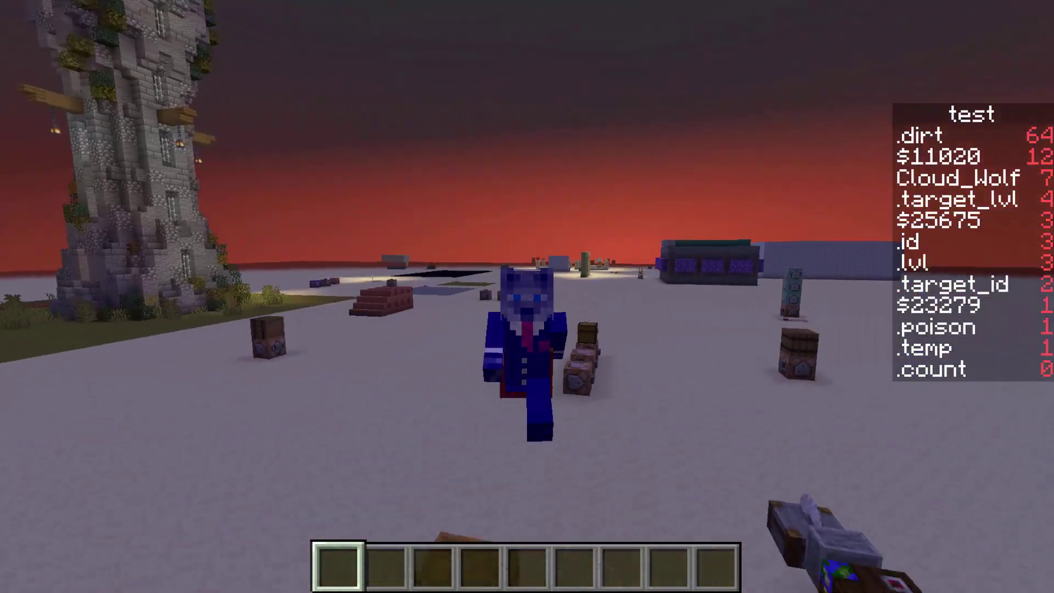
key("space")
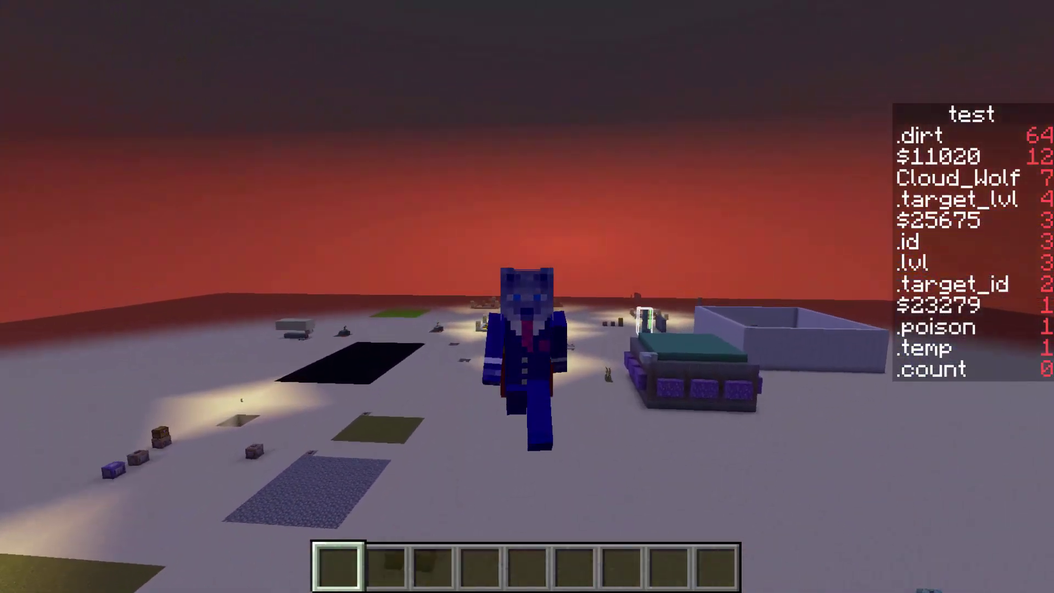
key("w")
key("s")
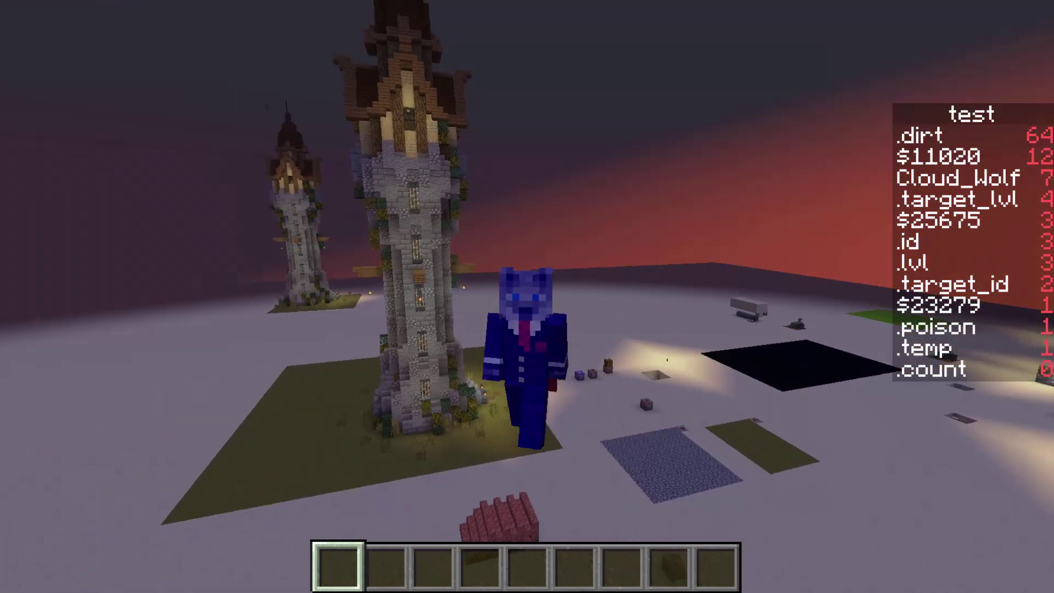
key("s")
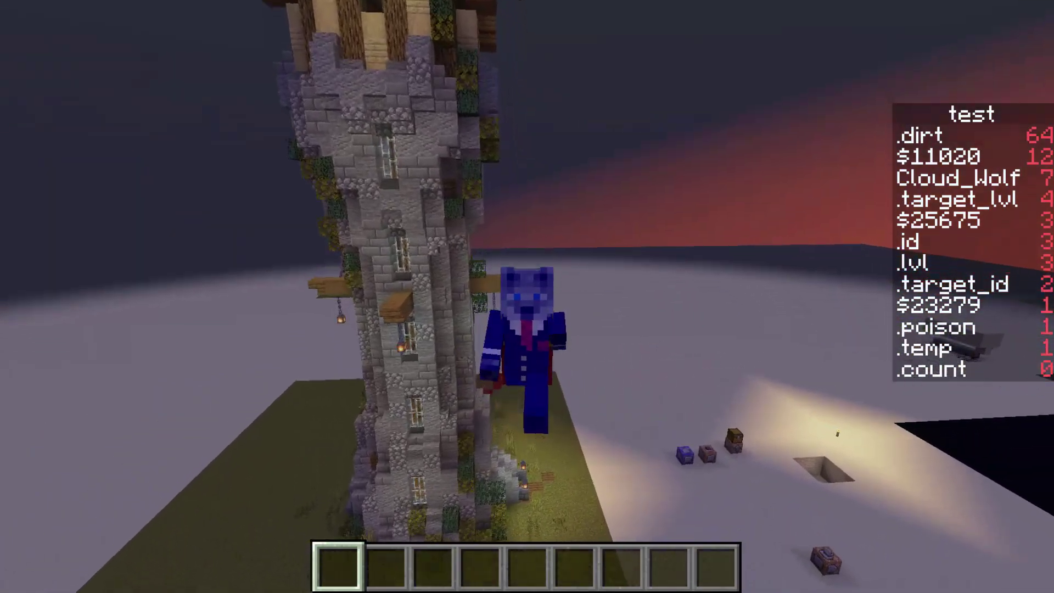
key("w")
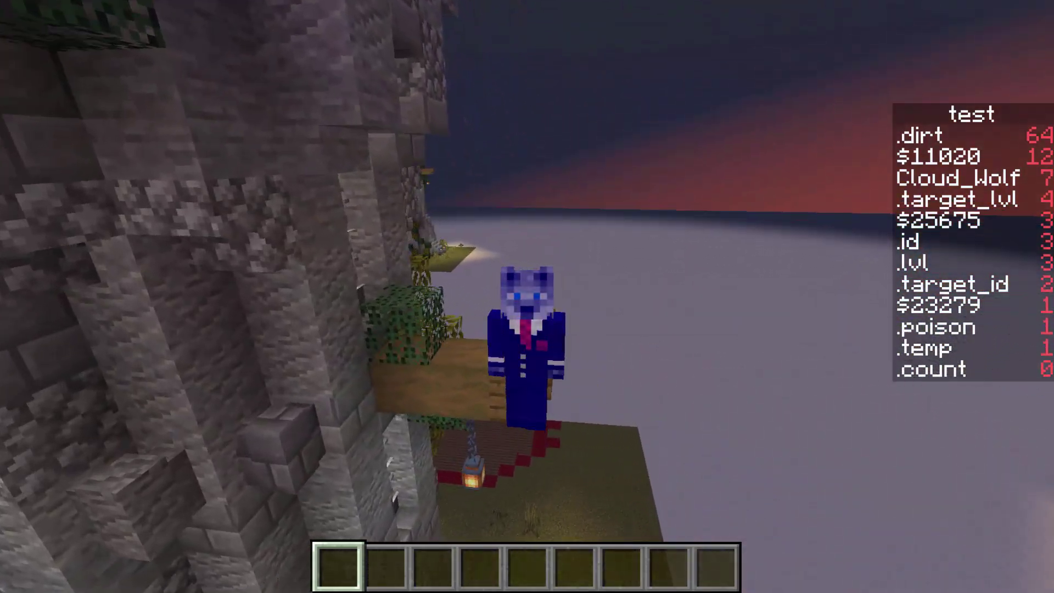
key("w")
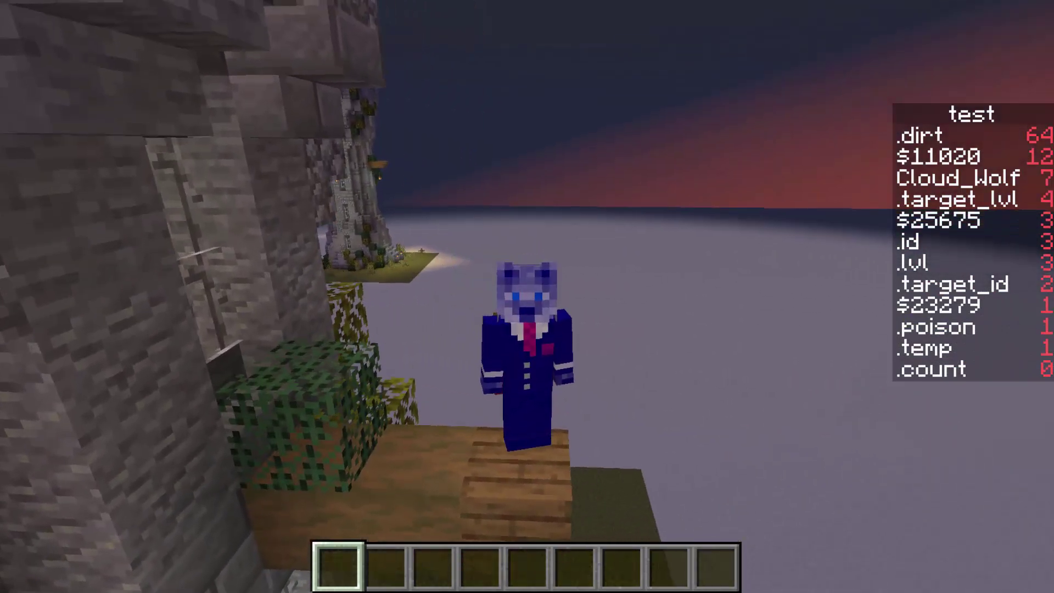
- Fly up to the tower roof, then across open ground down toward the structures
key("space")
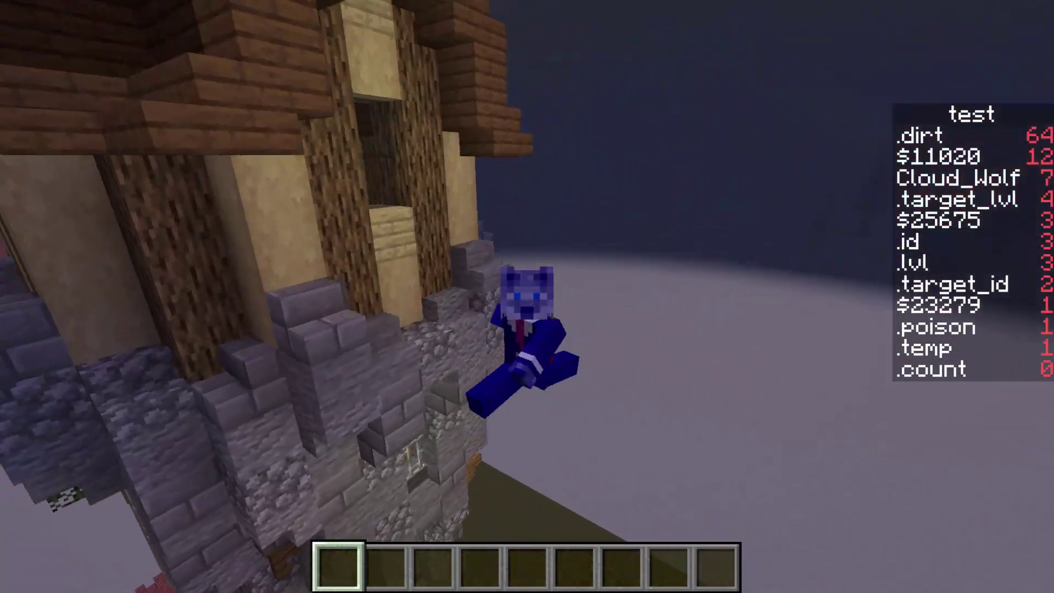
key("w")
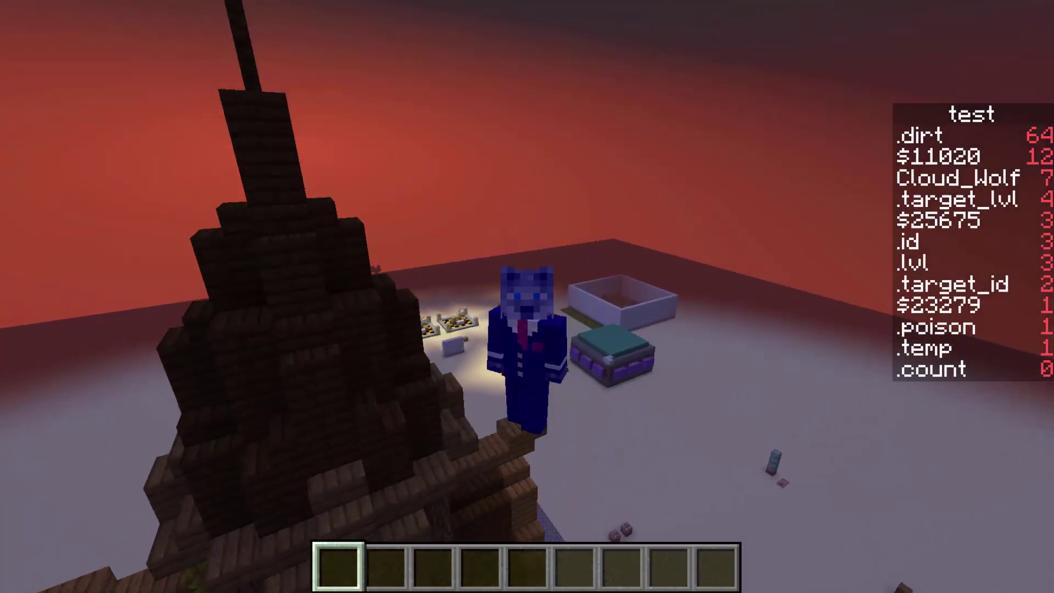
key("w")
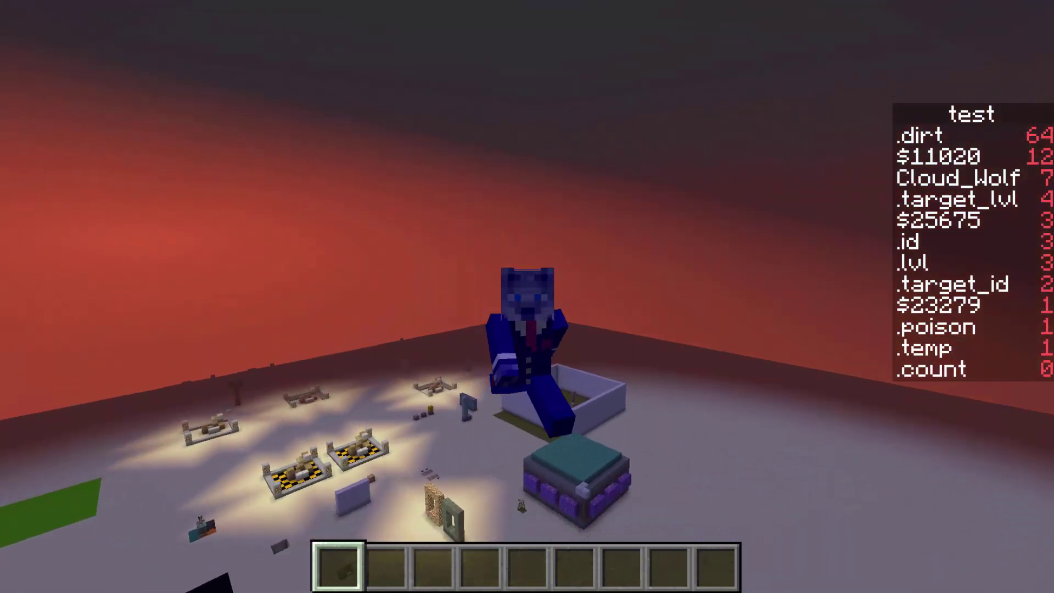
key("s")
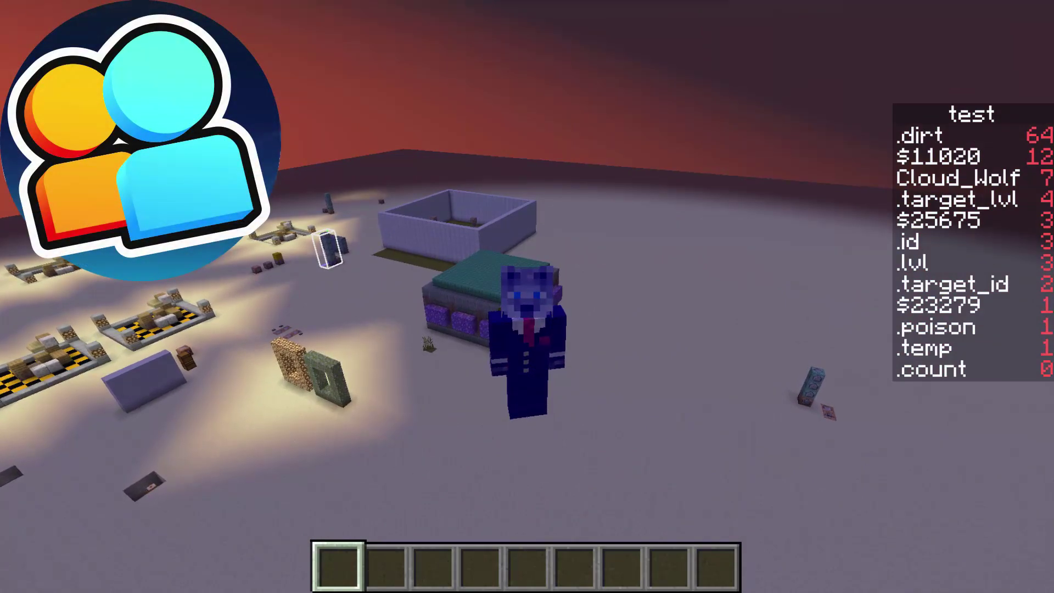
- Walk across the teal platform and the plain onto the cobblestone patch
key("s")
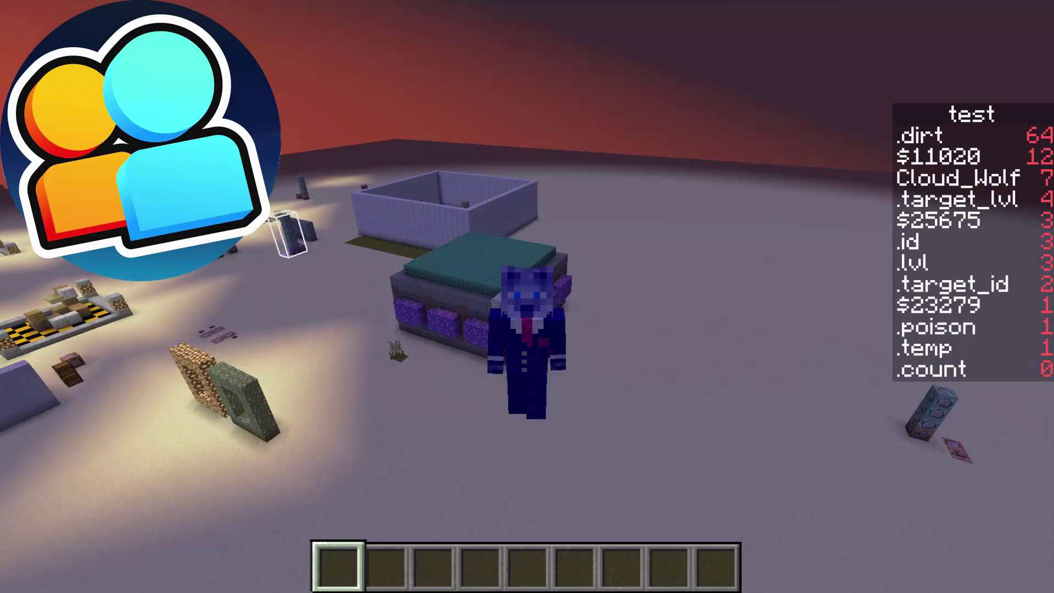
key("w")
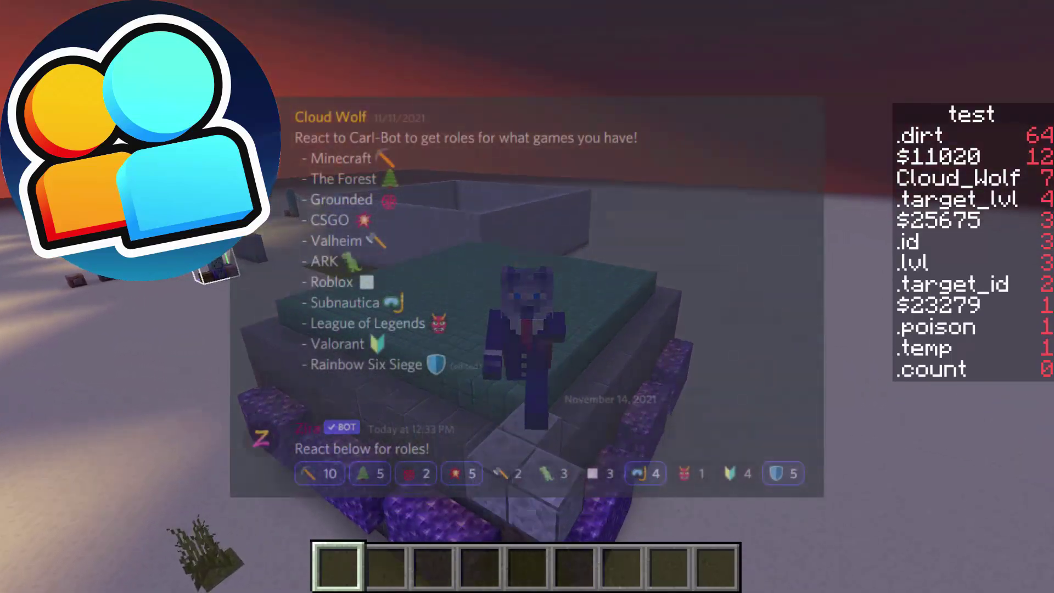
key("w")
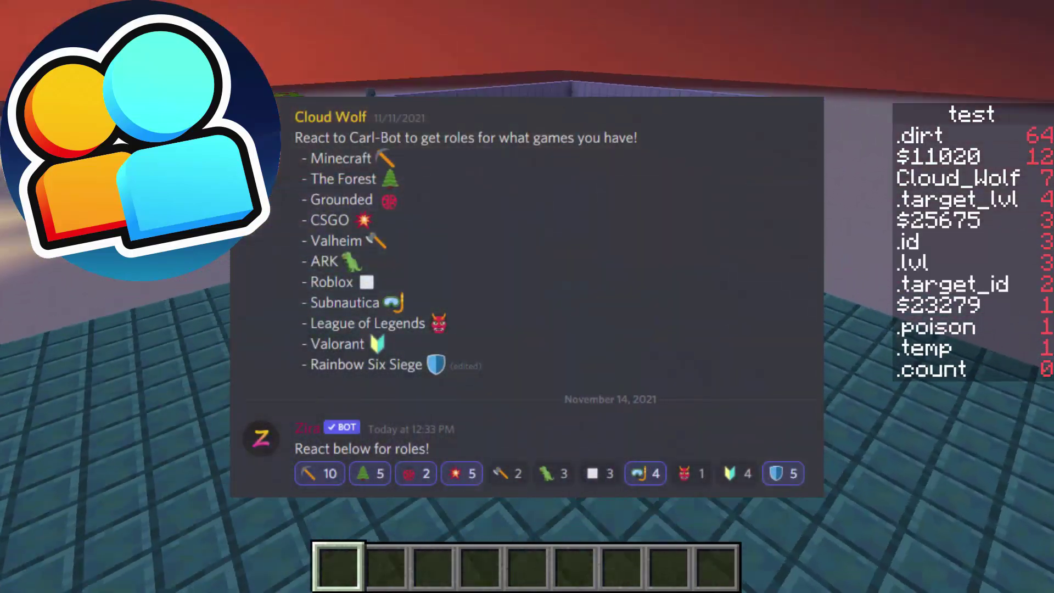
key("w")
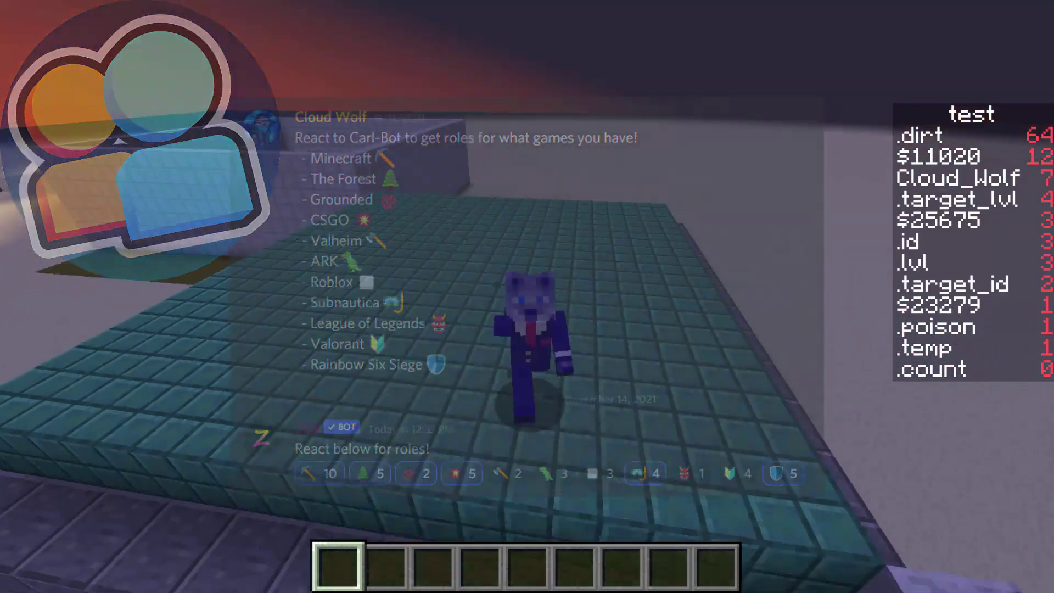
key("w")
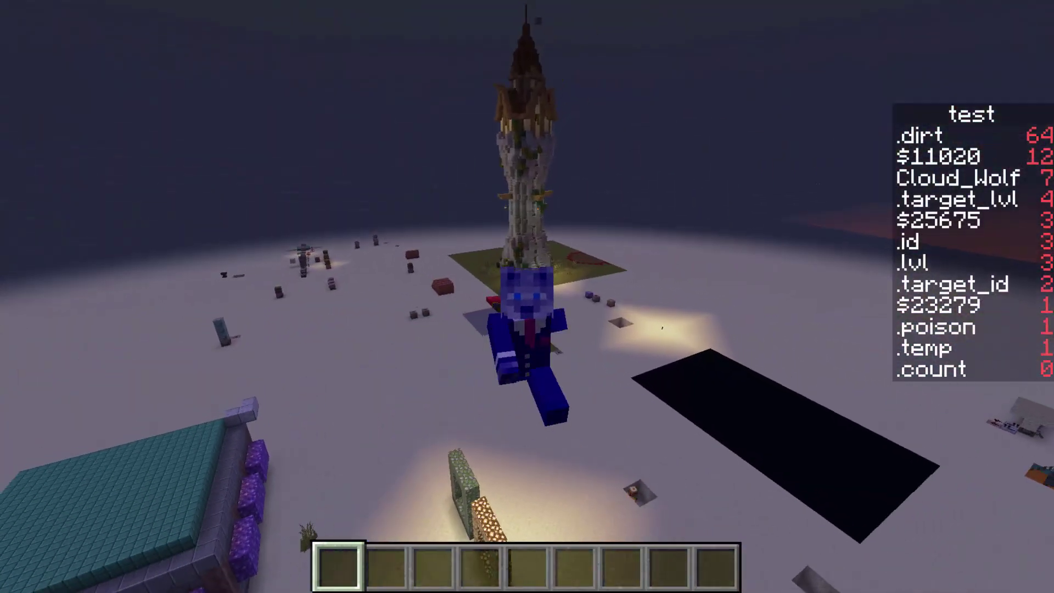
key("w")
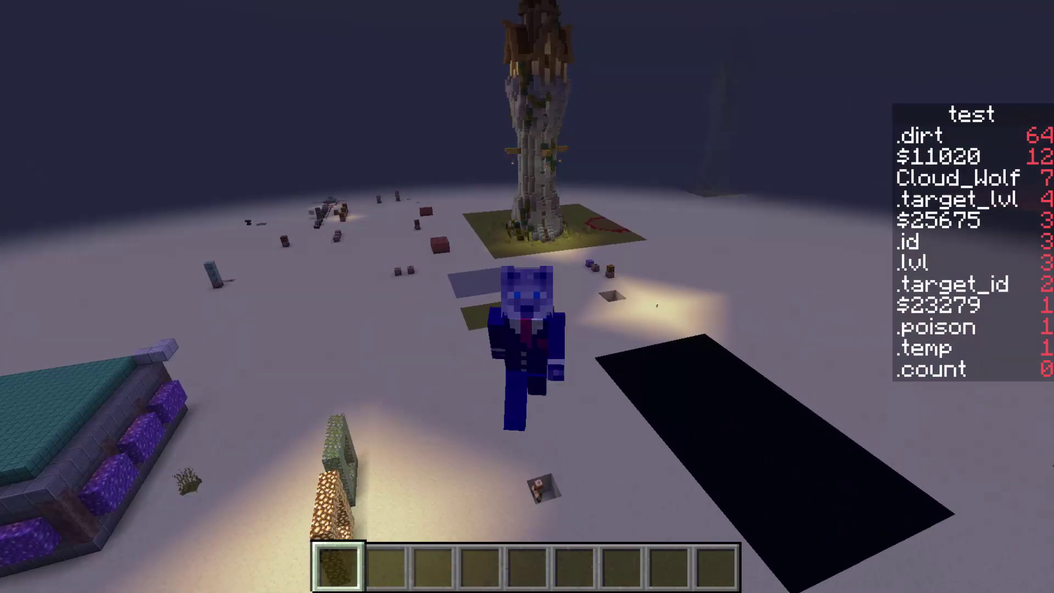
key("w")
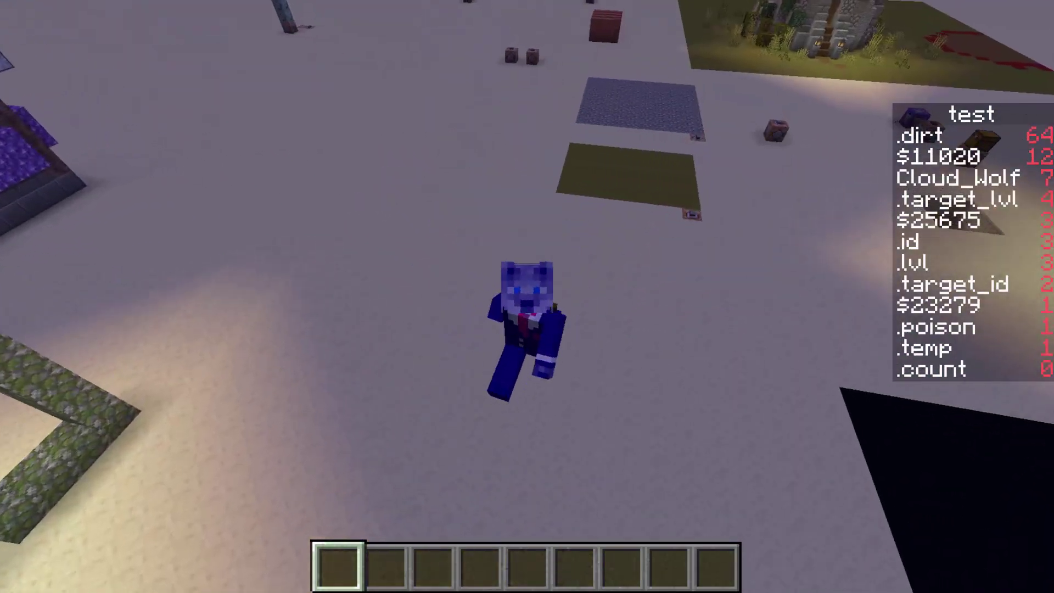
key("w")
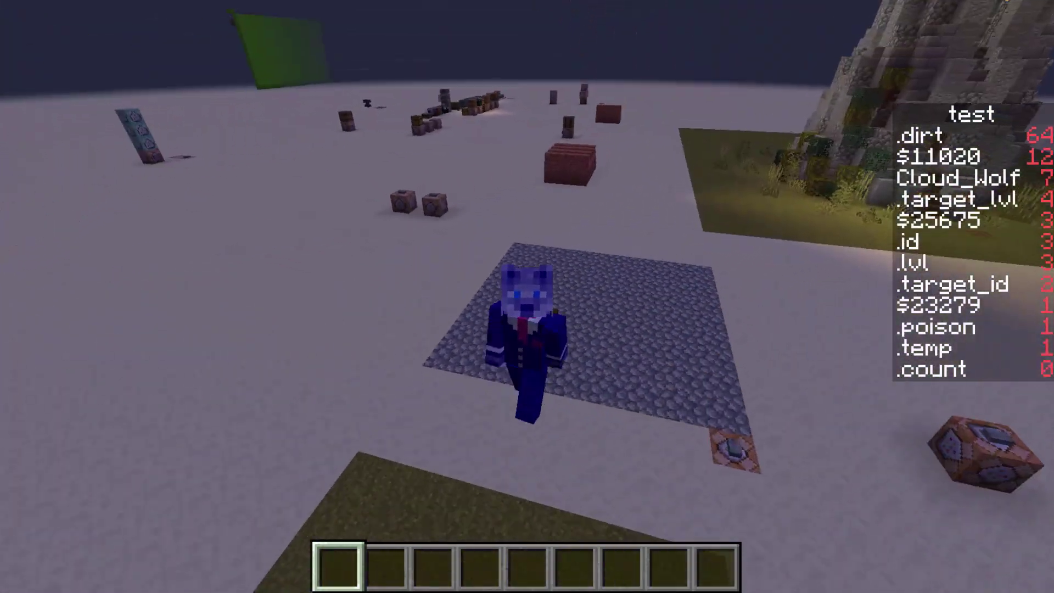
key("w")
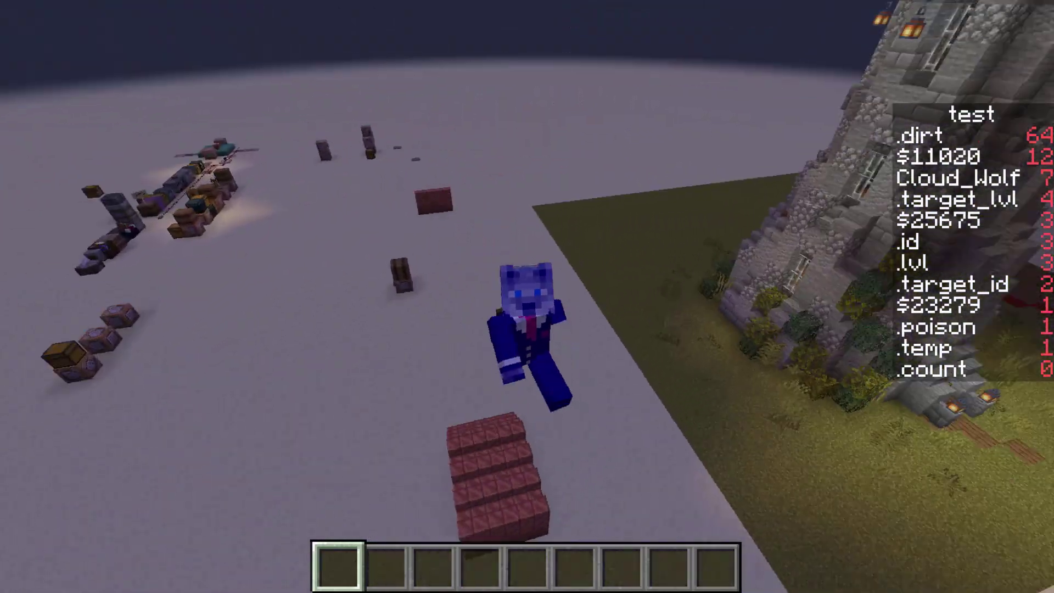
- Fly up past the tower roof and drift back beside the tower
key("w")
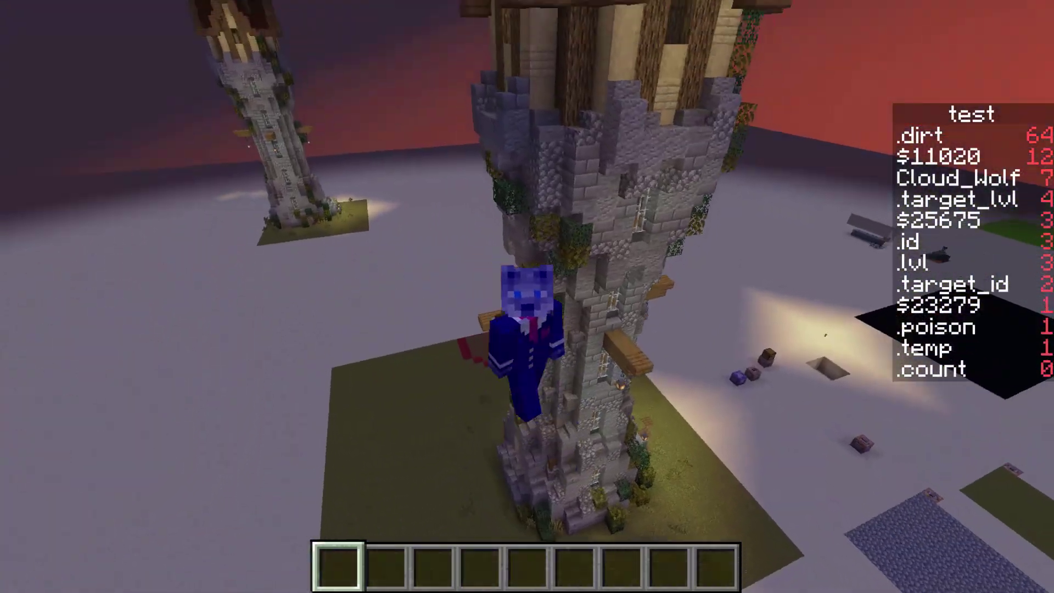
key("w")
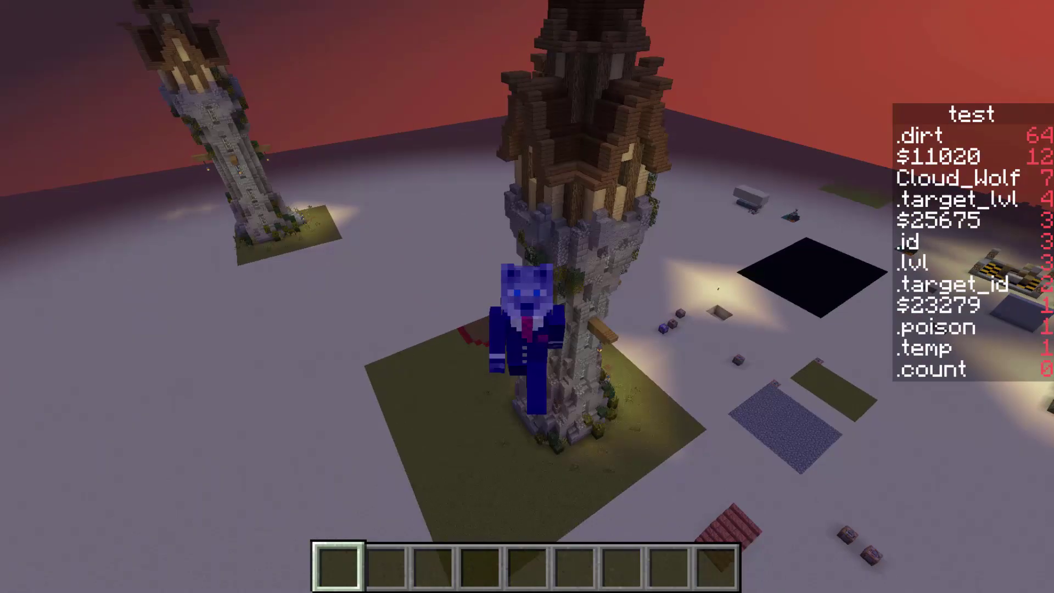
key("s")
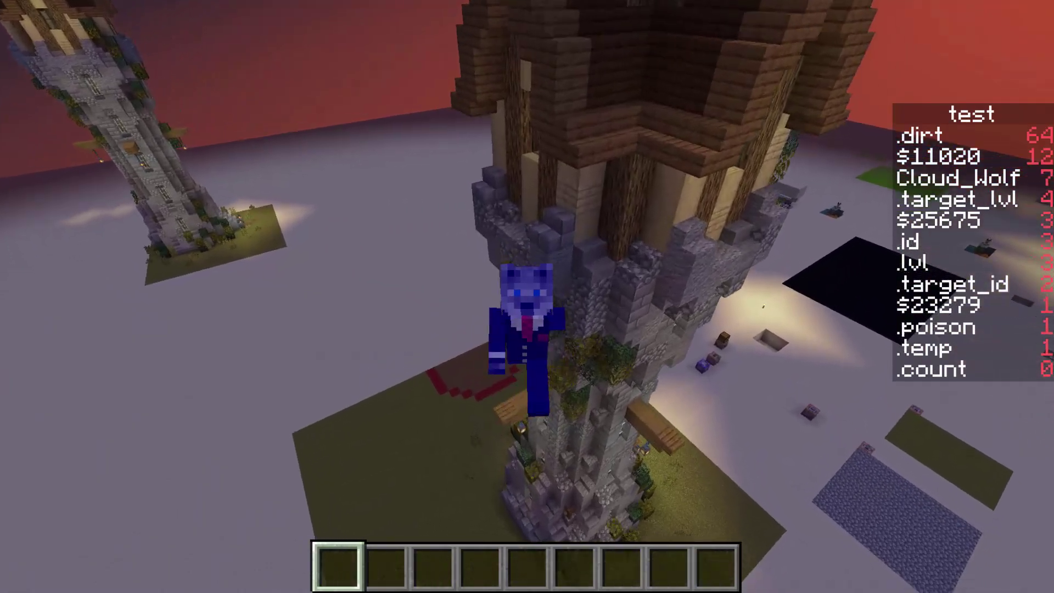